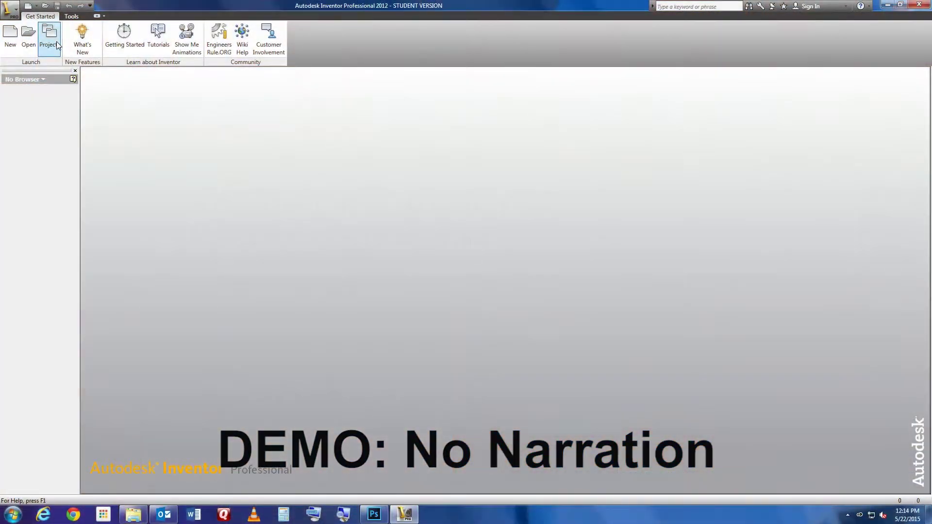
Browse for a project file from the projects list, then cancel, keeping Final Project active
{"action": "left_click", "coordinate": [49, 38]}
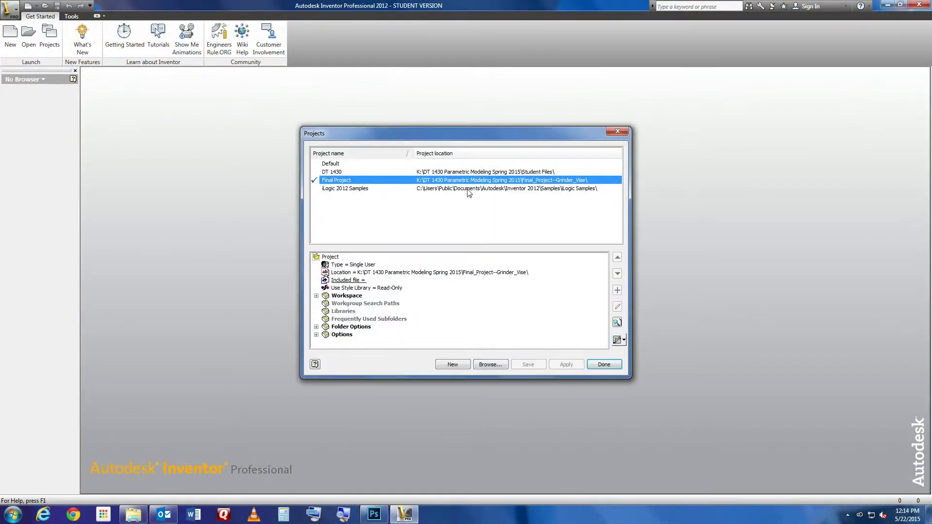
{"action": "left_click_drag", "start_coordinate": [341, 135], "coordinate": [378, 135]}
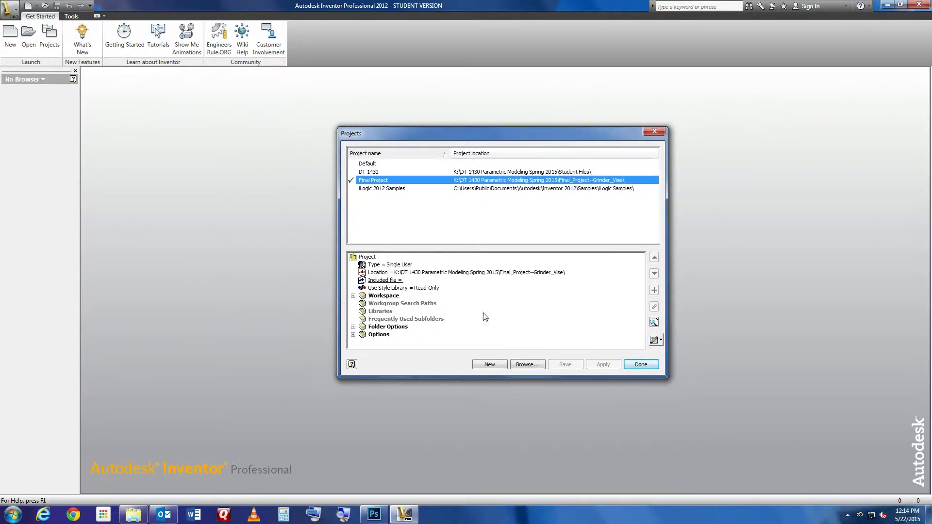
{"action": "left_click", "coordinate": [531, 361]}
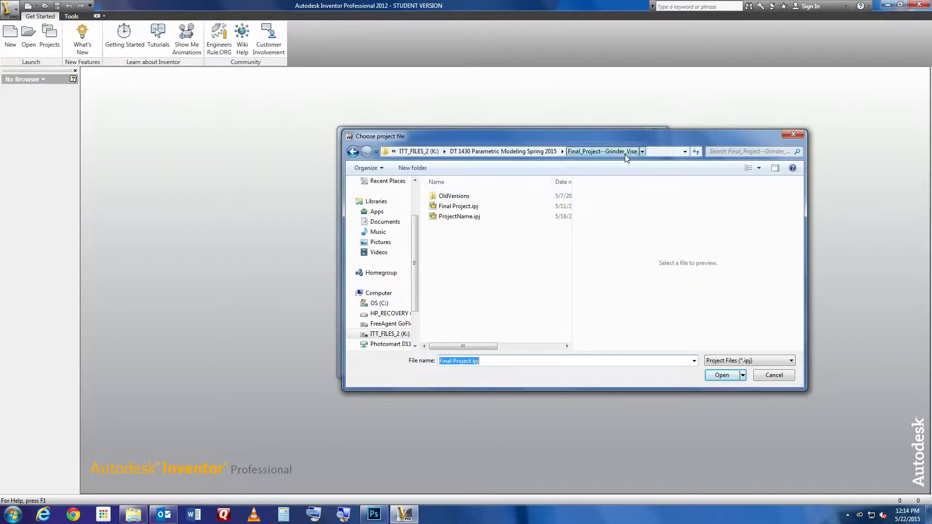
{"action": "left_click", "coordinate": [665, 149]}
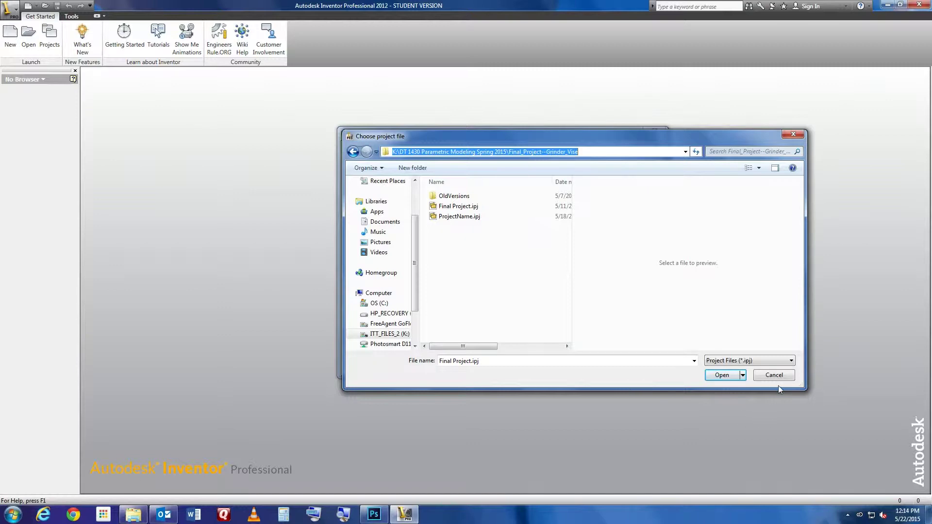
{"action": "left_click", "coordinate": [721, 375]}
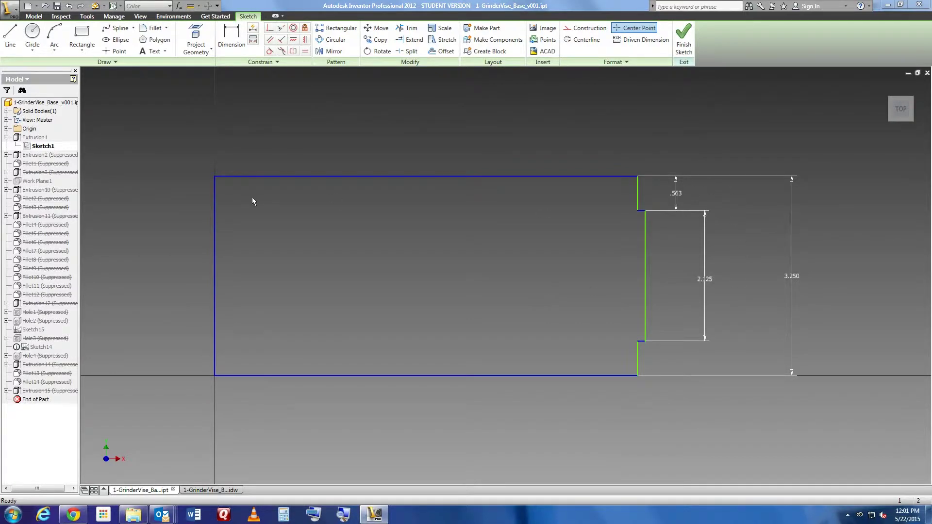
Finish Sketch1 and review Extrusion1's settings without changing them
{"action": "left_click", "coordinate": [683, 39]}
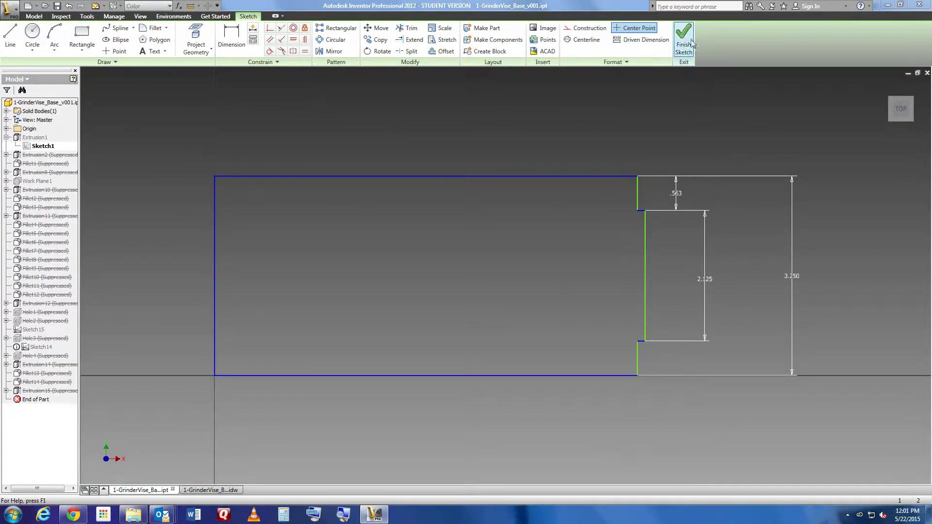
{"action": "left_click", "coordinate": [17, 138]}
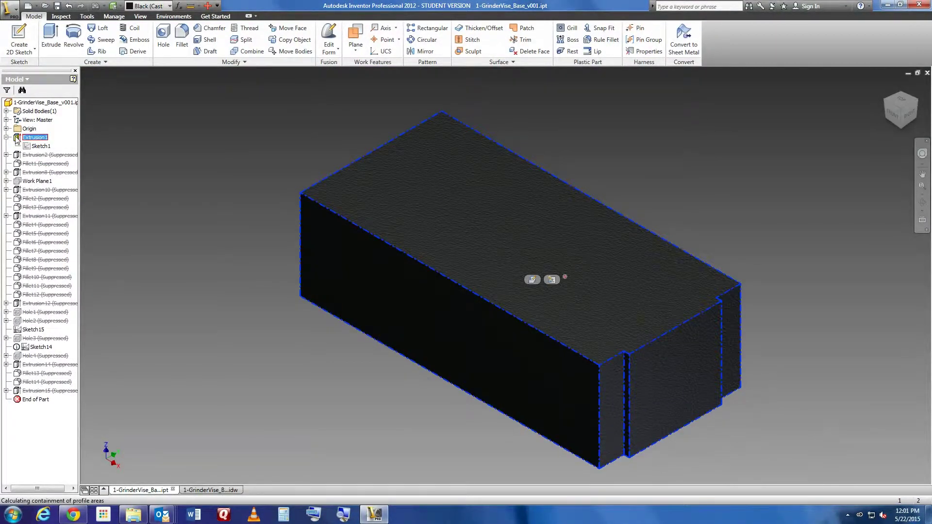
{"action": "left_click_drag", "start_coordinate": [165, 72], "coordinate": [391, 115]}
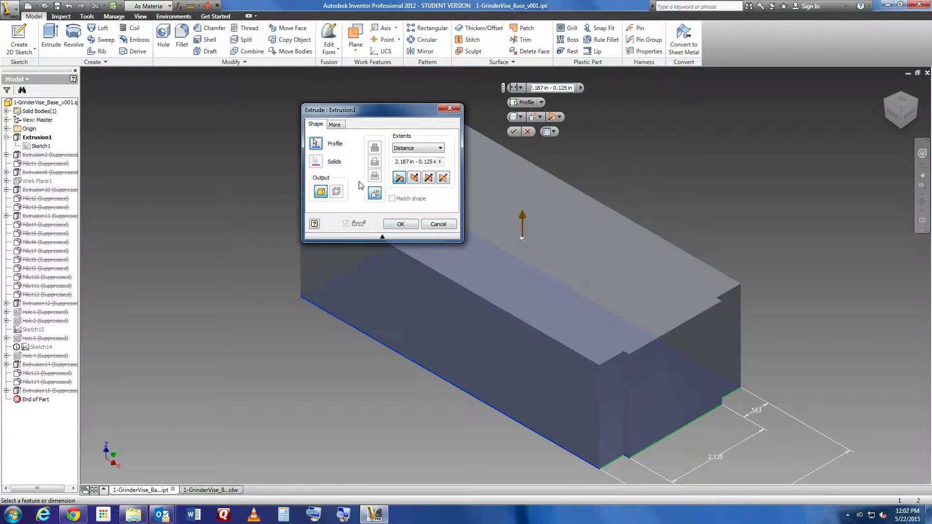
{"action": "left_click", "coordinate": [434, 224]}
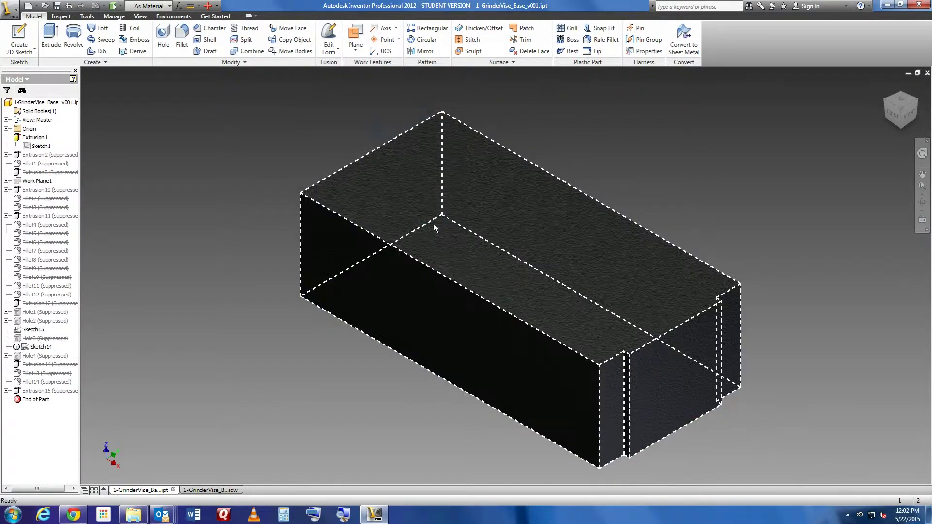
Unsuppress Extrusion2 to cut the channel, then review and finish its Sketch2
{"action": "right_click", "coordinate": [34, 155]}
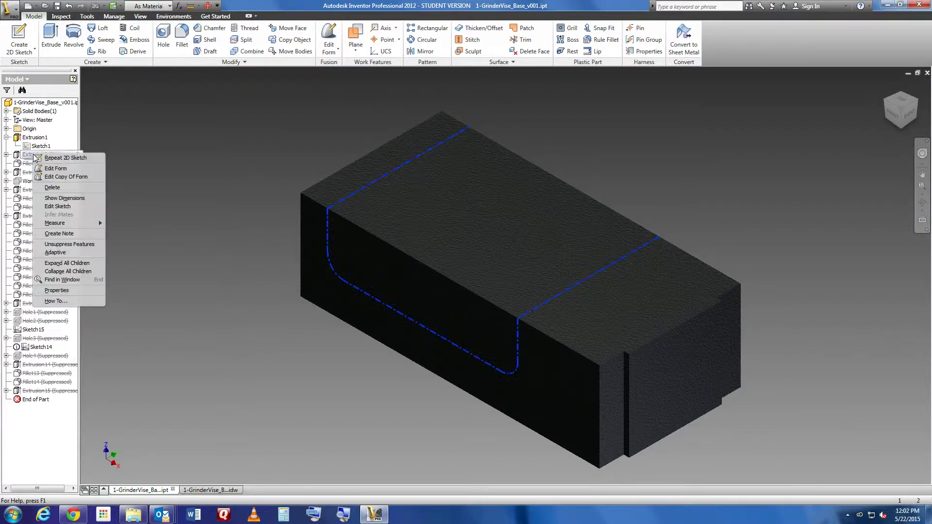
{"action": "left_click", "coordinate": [74, 245]}
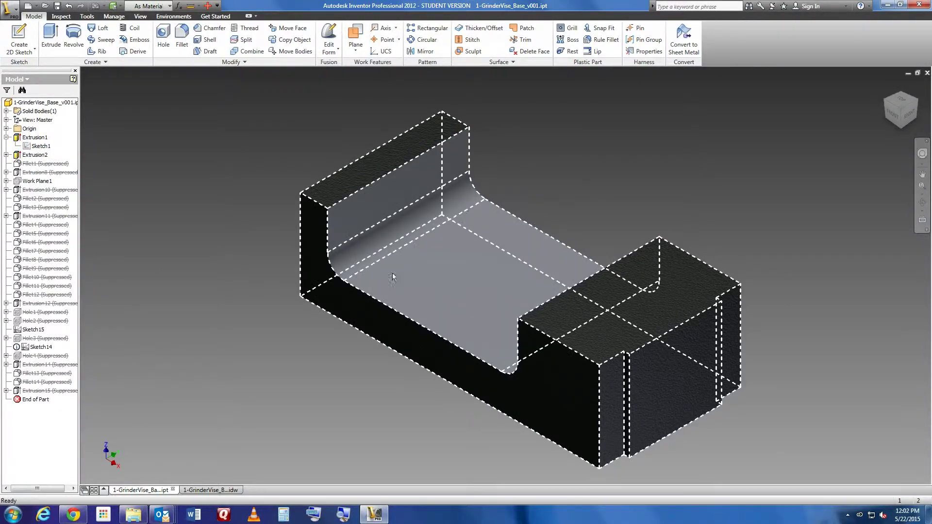
{"action": "left_click", "coordinate": [7, 154]}
{"action": "double_click", "coordinate": [32, 164]}
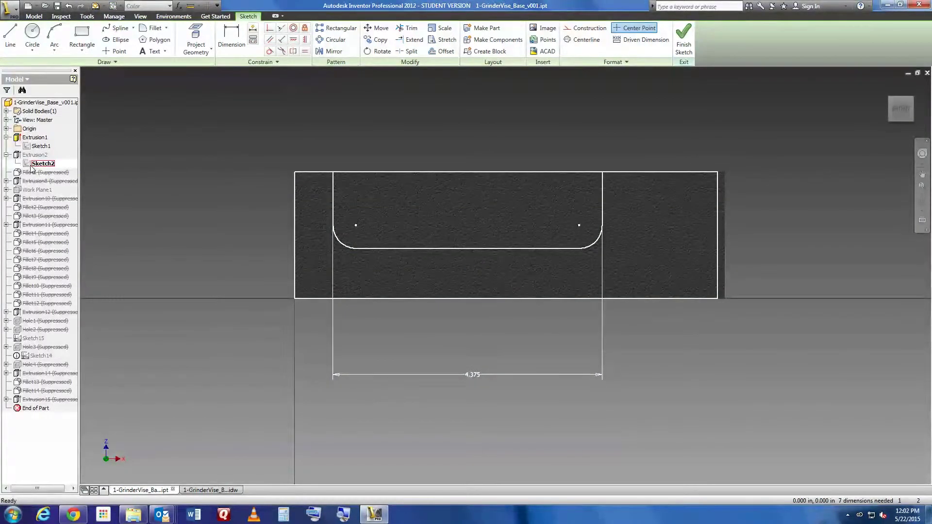
{"action": "left_click", "coordinate": [684, 39]}
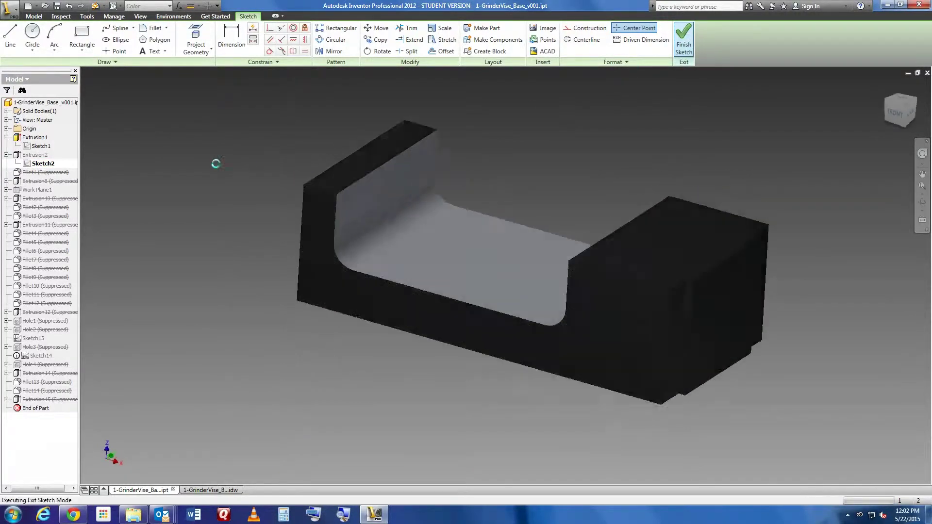
Unsuppress Fillet1 to round the channel's edges
{"action": "right_click", "coordinate": [30, 173]}
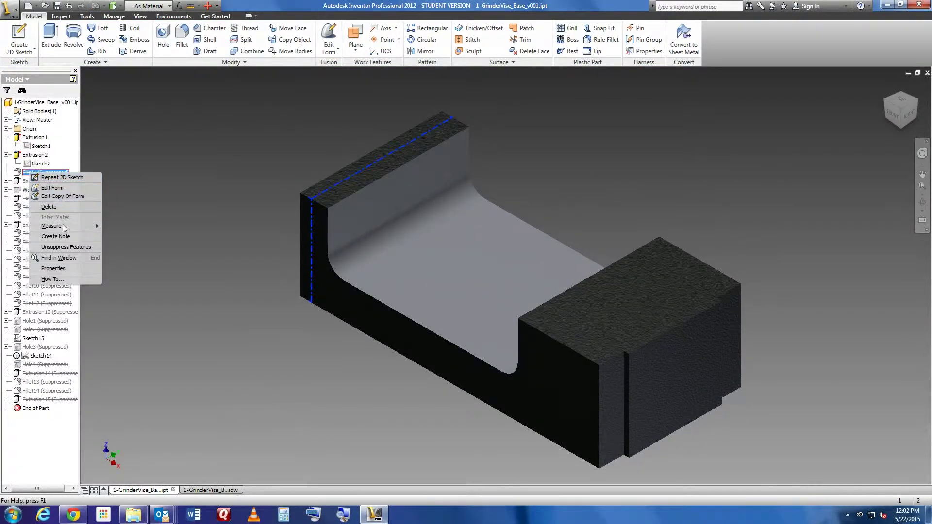
{"action": "left_click", "coordinate": [67, 247]}
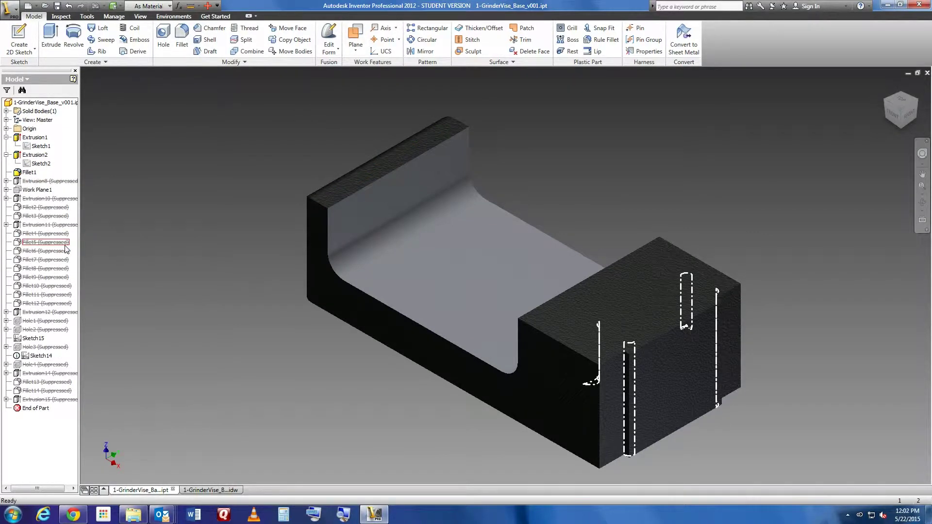
{"action": "right_click", "coordinate": [233, 278]}
{"action": "left_click", "coordinate": [207, 234]}
{"action": "key", "text": "alt"}
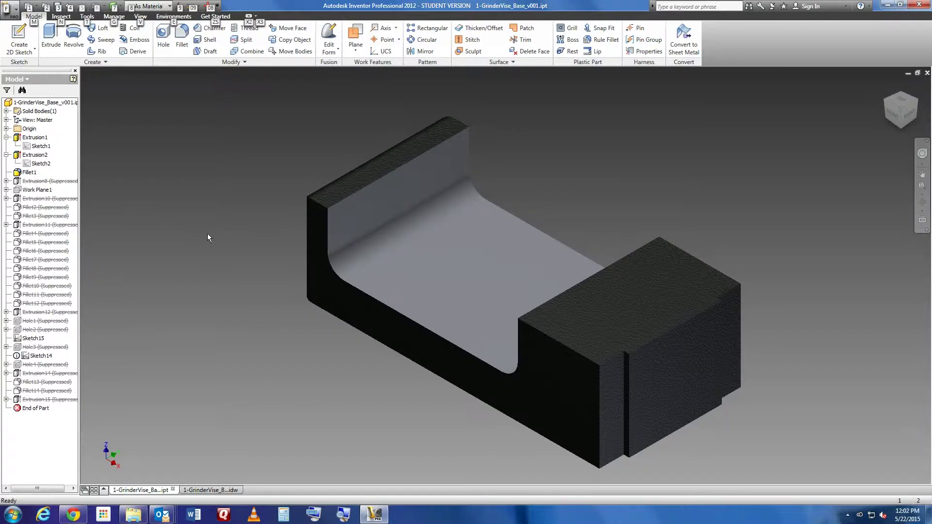
{"action": "mouse_move", "coordinate": [208, 234]}
{"action": "middle_mouse_down"}
{"action": "mouse_move", "coordinate": [242, 260]}
{"action": "mouse_move", "coordinate": [399, 268]}
{"action": "mouse_move", "coordinate": [408, 255]}
{"action": "middle_mouse_up"}
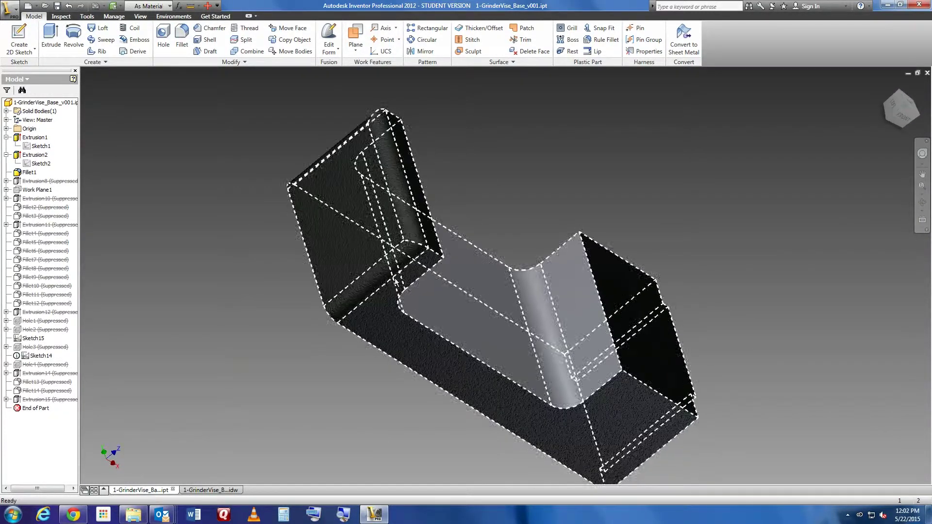
{"action": "right_click", "coordinate": [29, 173]}
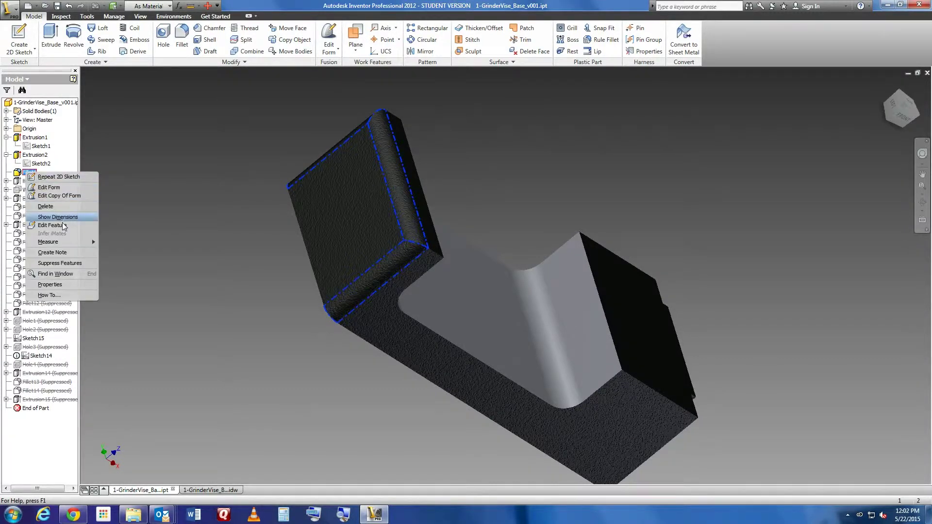
{"action": "left_click", "coordinate": [72, 265]}
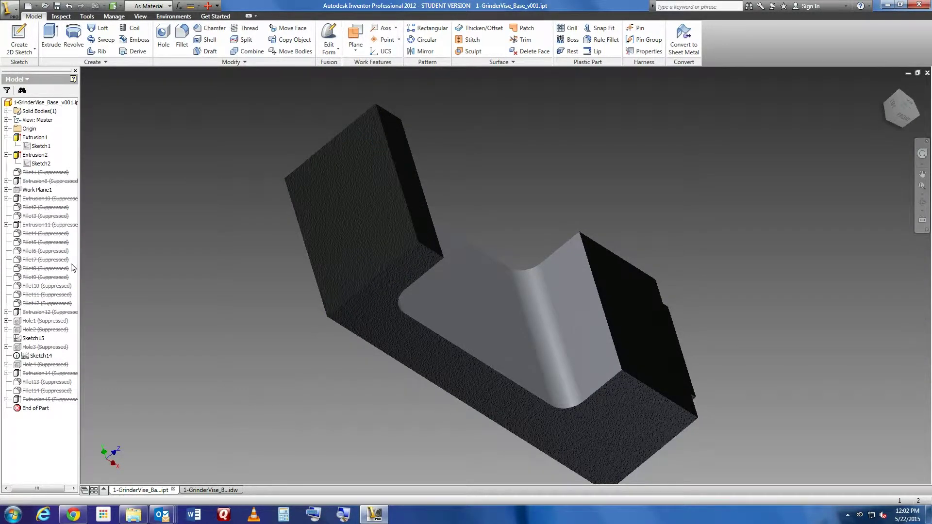
{"action": "right_click", "coordinate": [47, 173]}
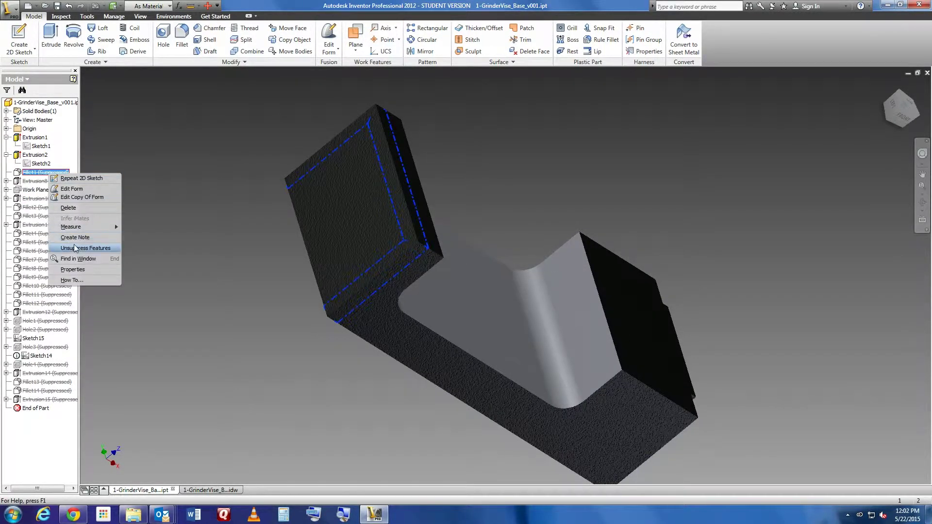
{"action": "left_click", "coordinate": [75, 248]}
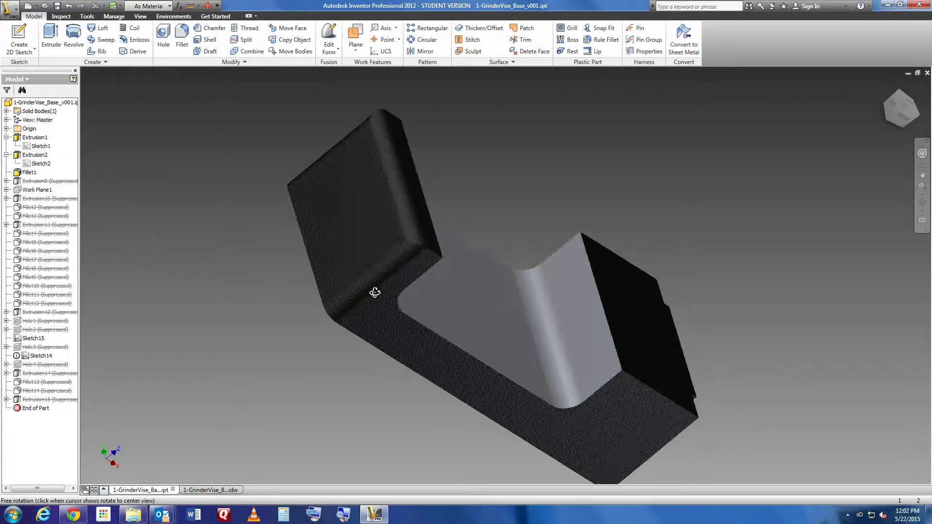
{"action": "middle_click_drag", "start_coordinate": [366, 291], "coordinate": [308, 254], "text": "shift"}
{"action": "middle_click_drag", "start_coordinate": [626, 243], "coordinate": [498, 171]}
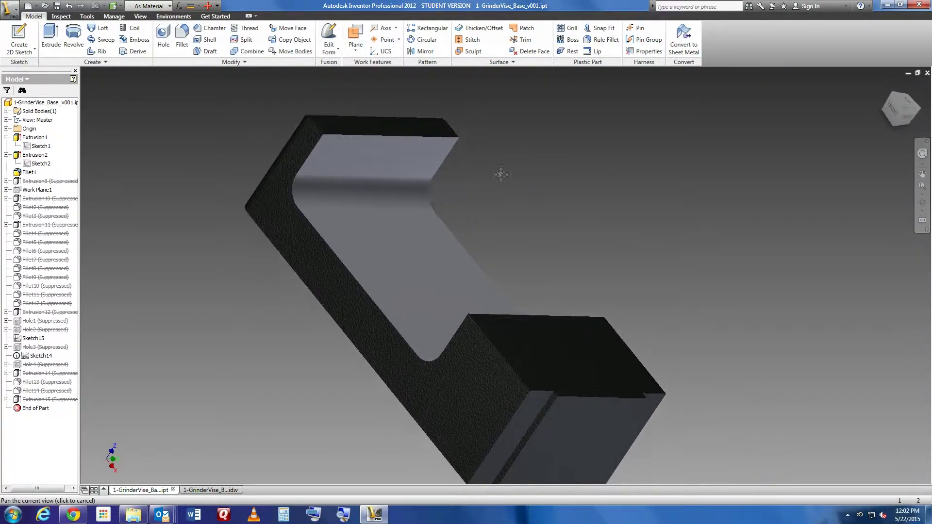
{"action": "left_click", "coordinate": [883, 93]}
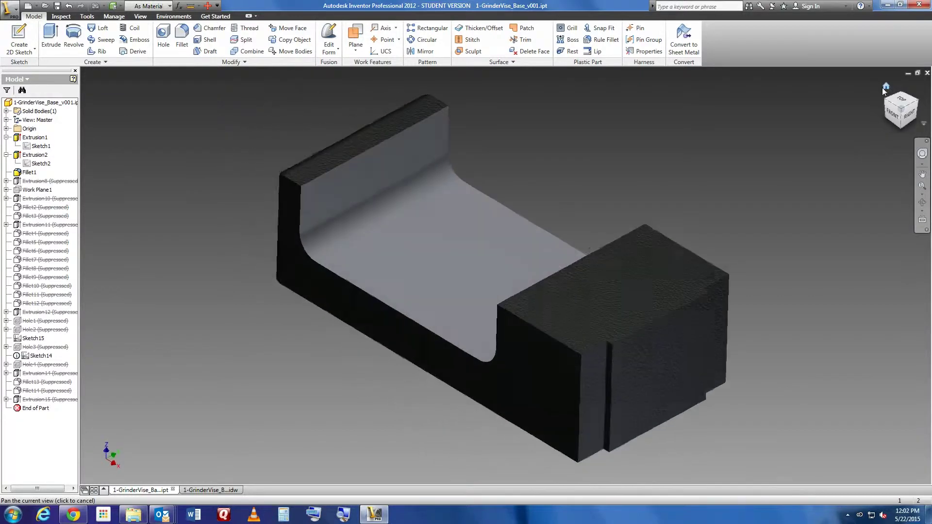
Unsuppress Extrusion8, cutting the end block down 1.000 in, and review its Sketch5
{"action": "right_click", "coordinate": [27, 182]}
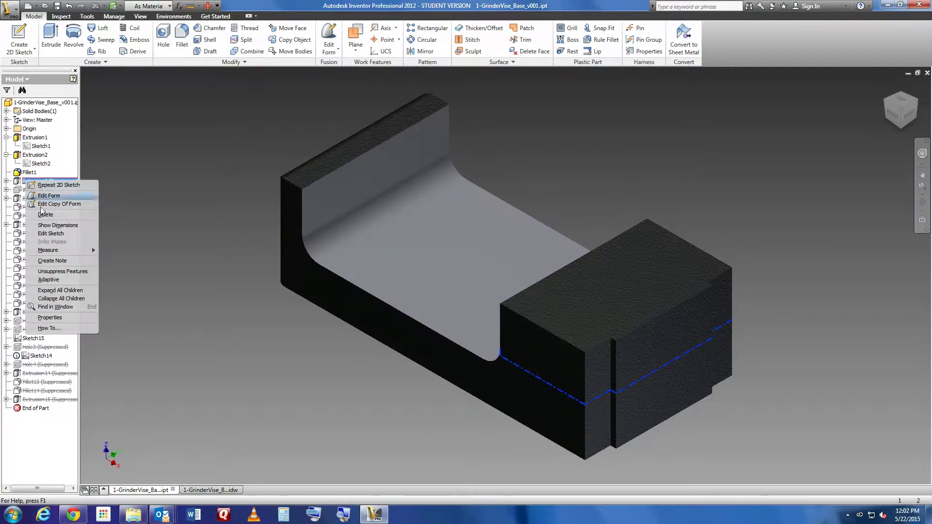
{"action": "left_click", "coordinate": [59, 272]}
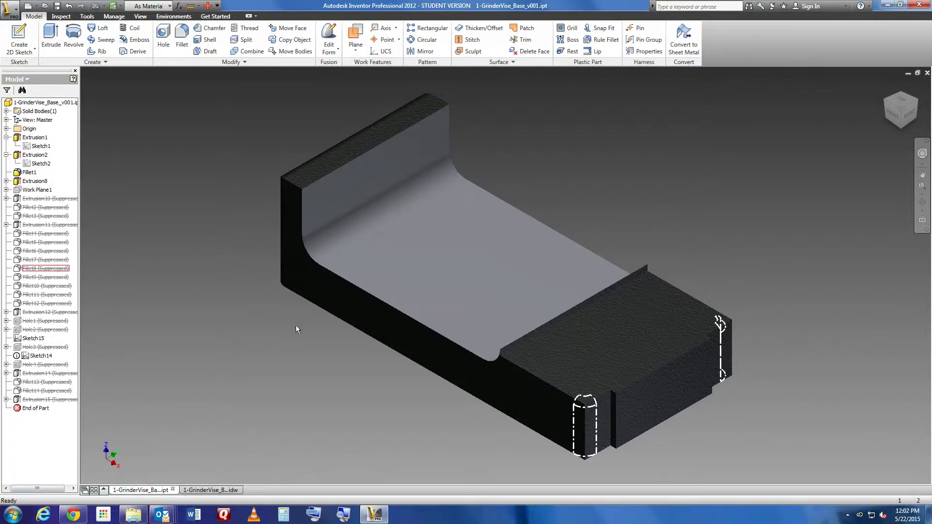
{"action": "left_click", "coordinate": [6, 181]}
{"action": "double_click", "coordinate": [42, 190]}
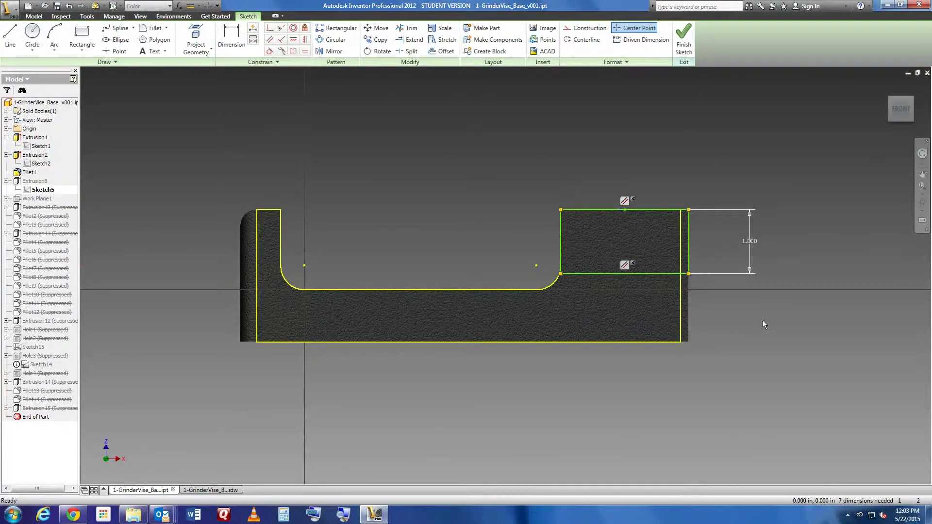
{"action": "left_click", "coordinate": [681, 48]}
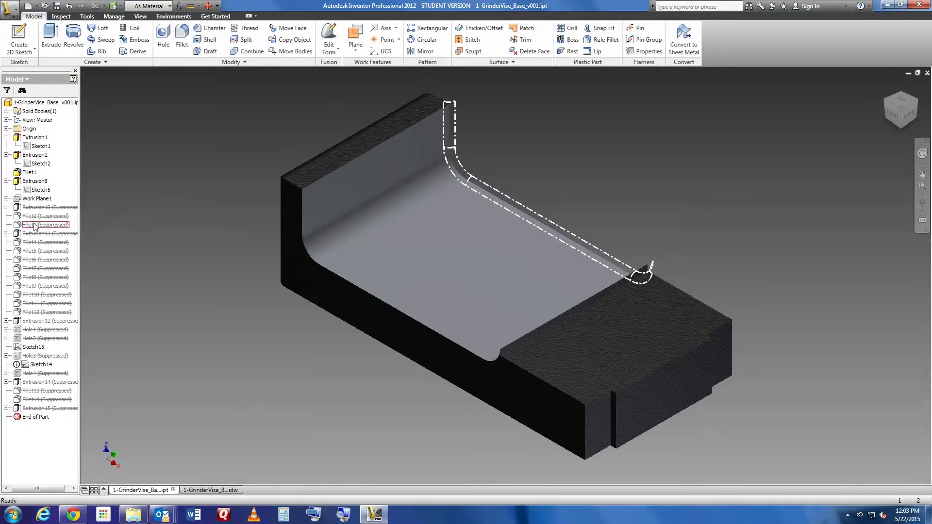
Unsuppress Extrusion10 for the raised rail and platform, then review and finish Sketch8
{"action": "left_click", "coordinate": [17, 208]}
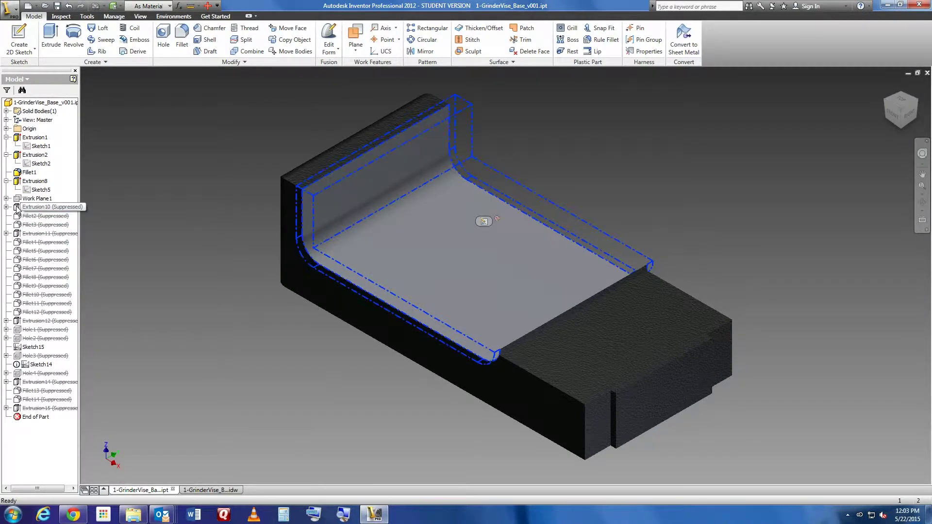
{"action": "right_click", "coordinate": [17, 208]}
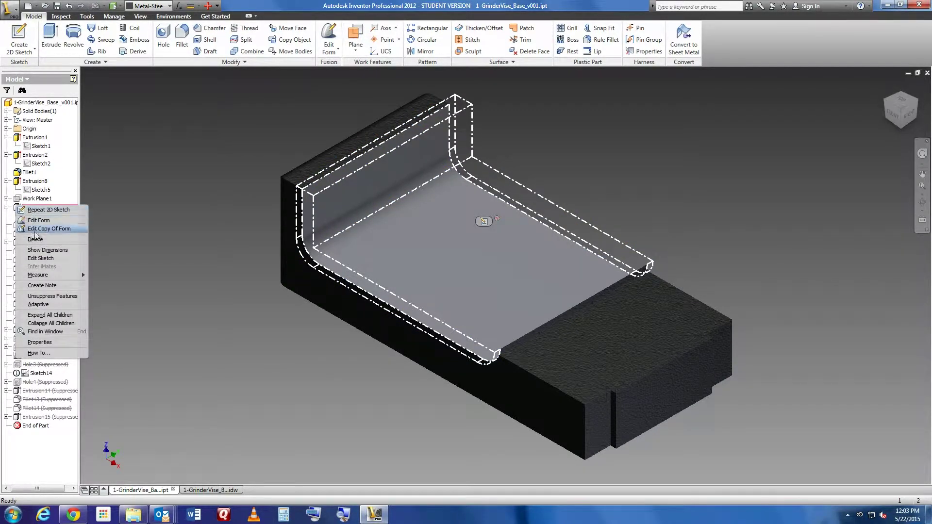
{"action": "left_click", "coordinate": [46, 296]}
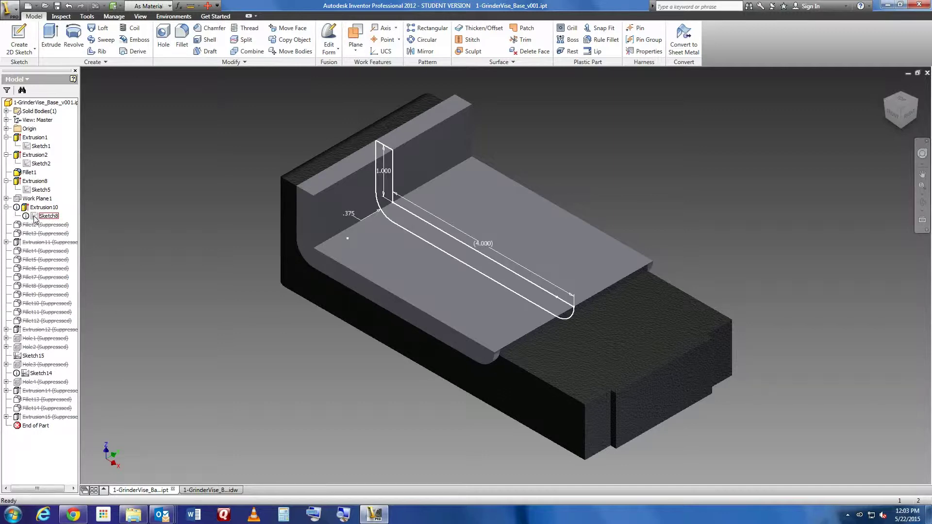
{"action": "double_click", "coordinate": [34, 217]}
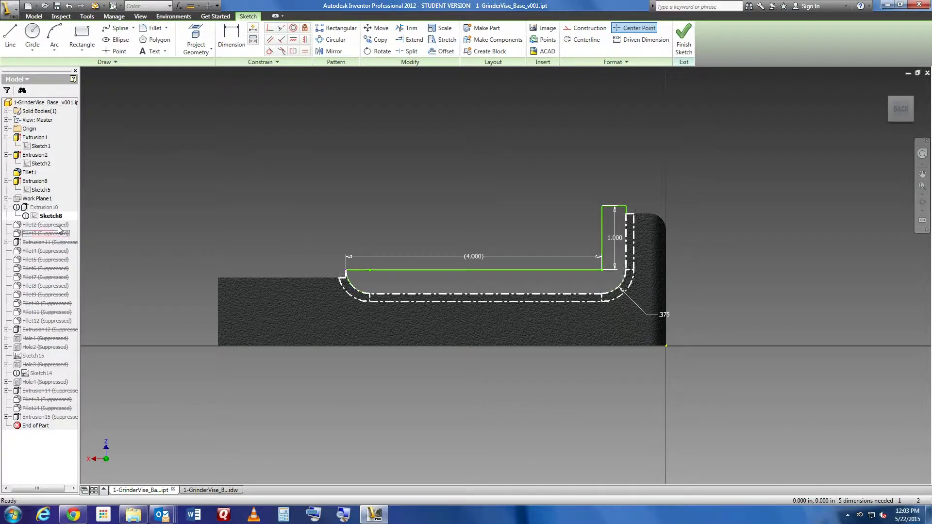
{"action": "right_click", "coordinate": [49, 207]}
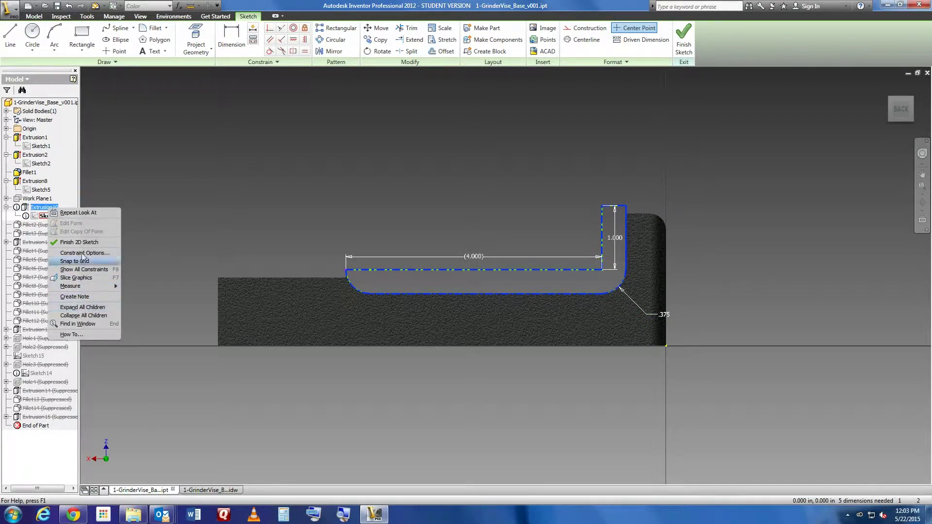
{"action": "left_click", "coordinate": [77, 242]}
{"action": "right_click", "coordinate": [44, 208]}
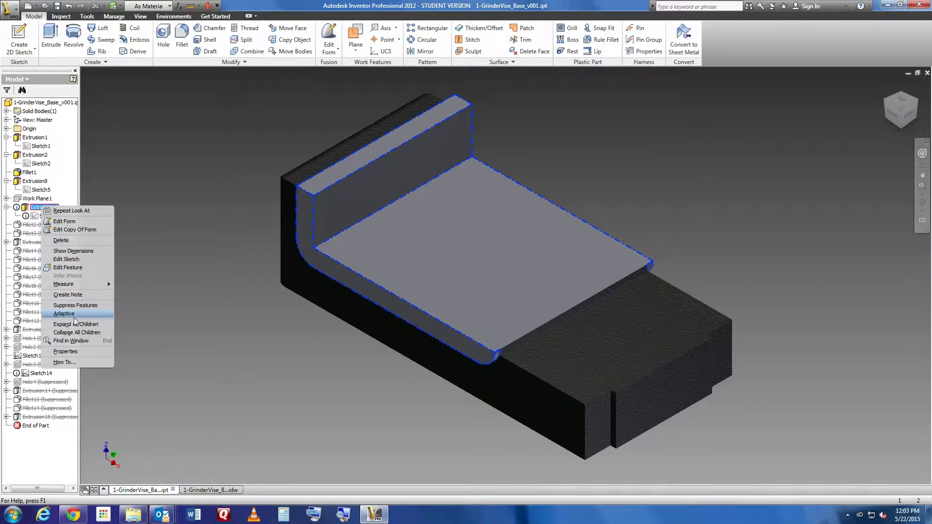
{"action": "left_click", "coordinate": [22, 226]}
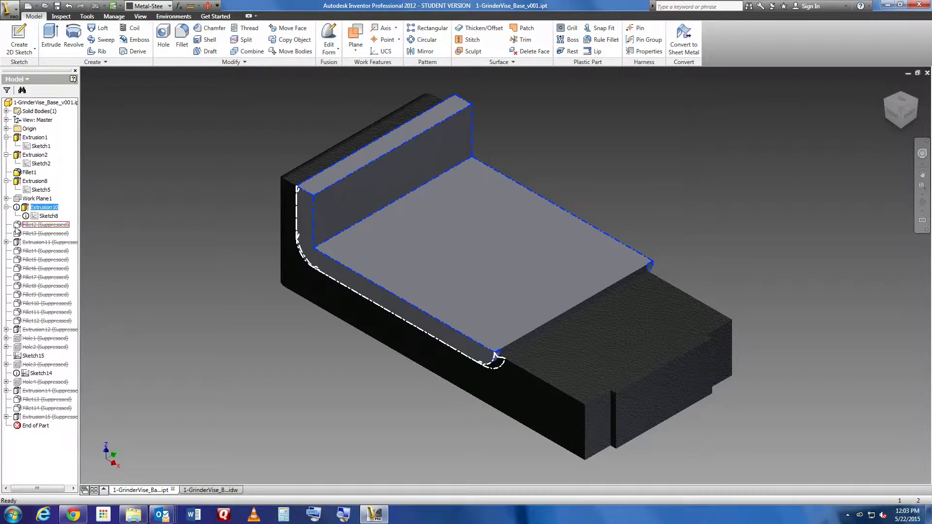
Unsuppress Fillet2 and Fillet3 to restore the base's rounded edges
{"action": "right_click", "coordinate": [19, 226]}
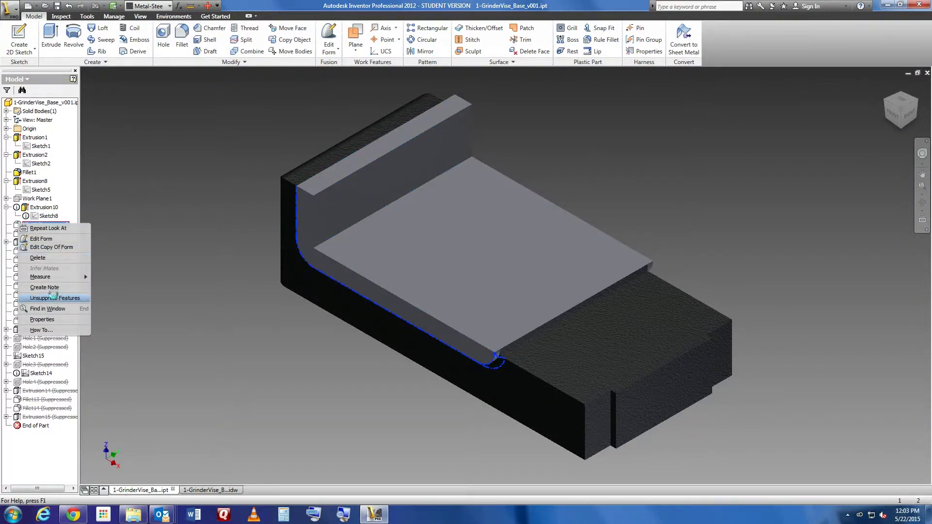
{"action": "left_click", "coordinate": [55, 298]}
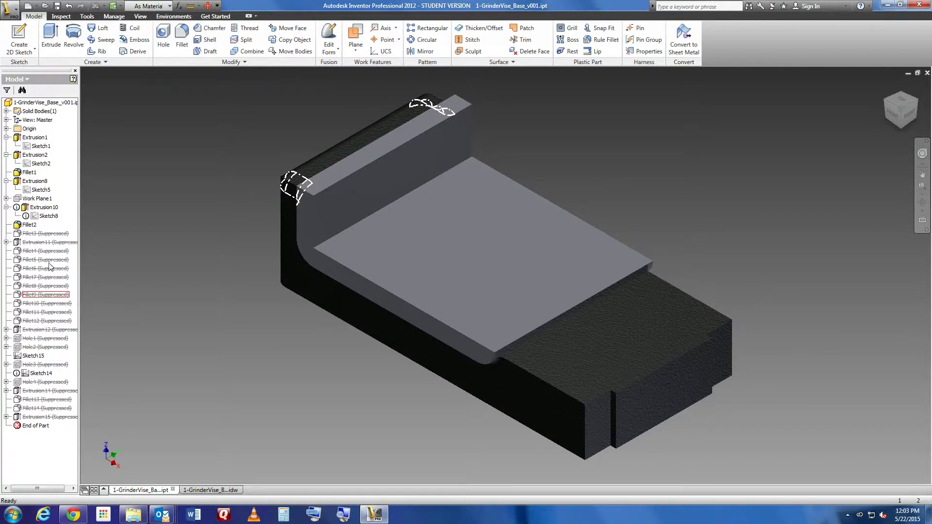
{"action": "left_click", "coordinate": [33, 234]}
{"action": "right_click", "coordinate": [33, 237]}
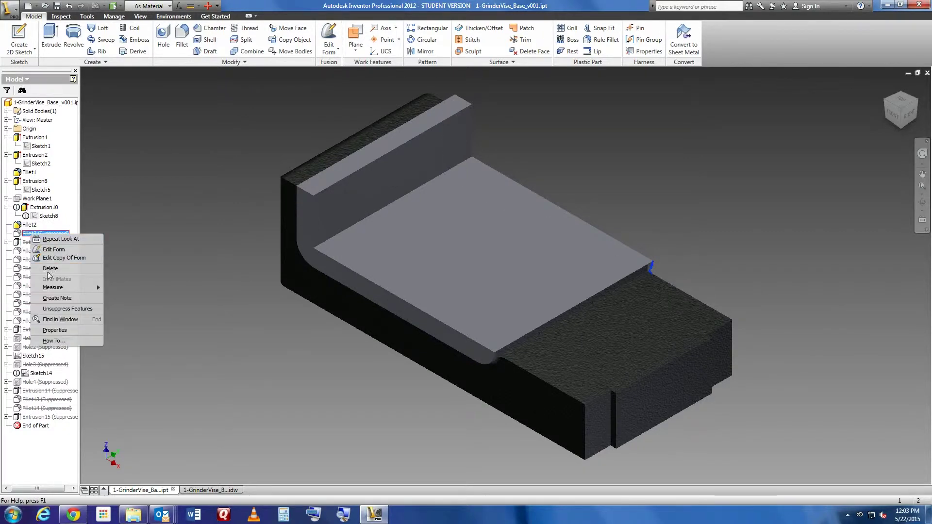
{"action": "left_click", "coordinate": [60, 308]}
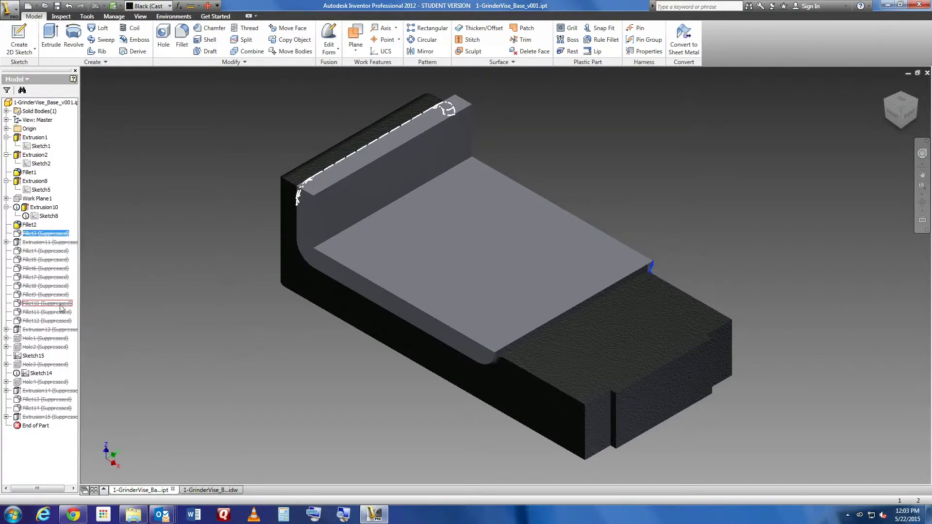
{"action": "right_click", "coordinate": [46, 243]}
{"action": "key", "text": "Escape"}
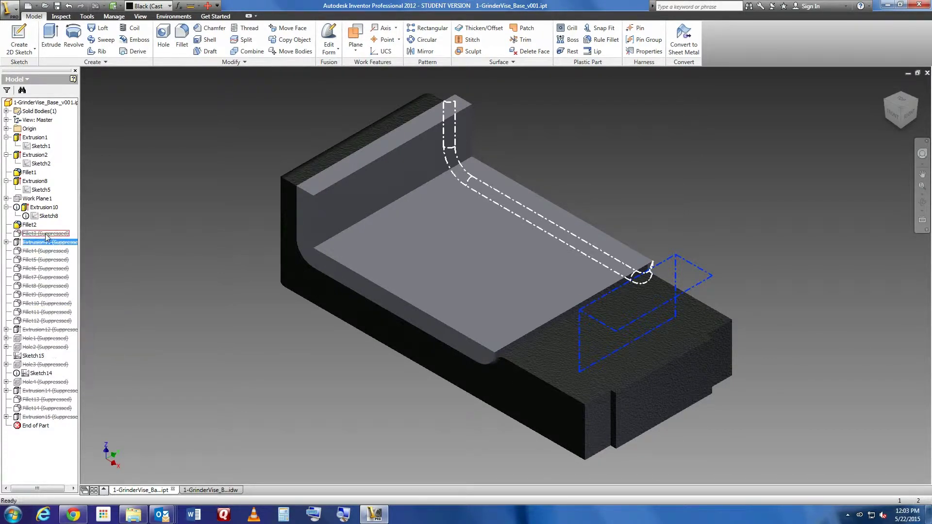
{"action": "left_click", "coordinate": [47, 237]}
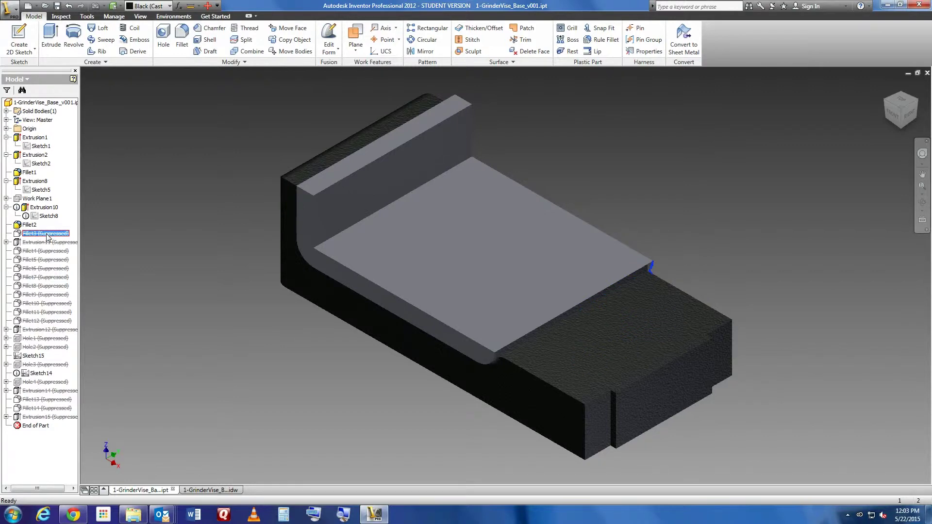
{"action": "right_click", "coordinate": [48, 237]}
{"action": "left_click", "coordinate": [80, 304]}
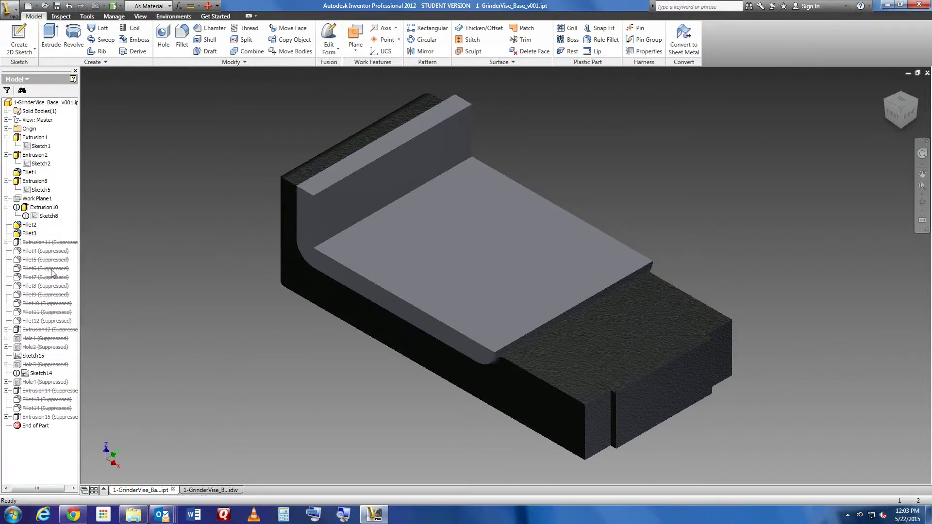
Unsuppress Extrusion11 and review its 0.813 × 2.125 in Sketch9 end-block rectangle
{"action": "left_click", "coordinate": [44, 241]}
{"action": "right_click", "coordinate": [40, 242]}
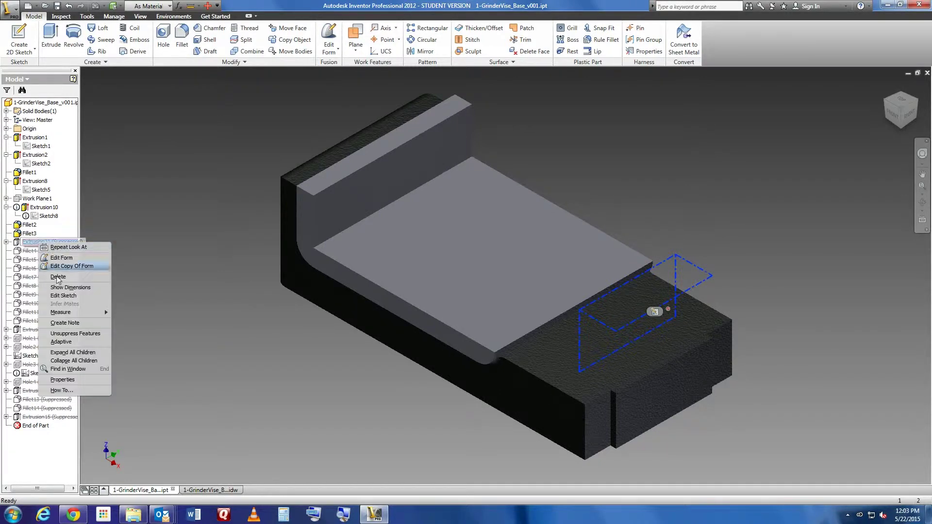
{"action": "left_click", "coordinate": [86, 333]}
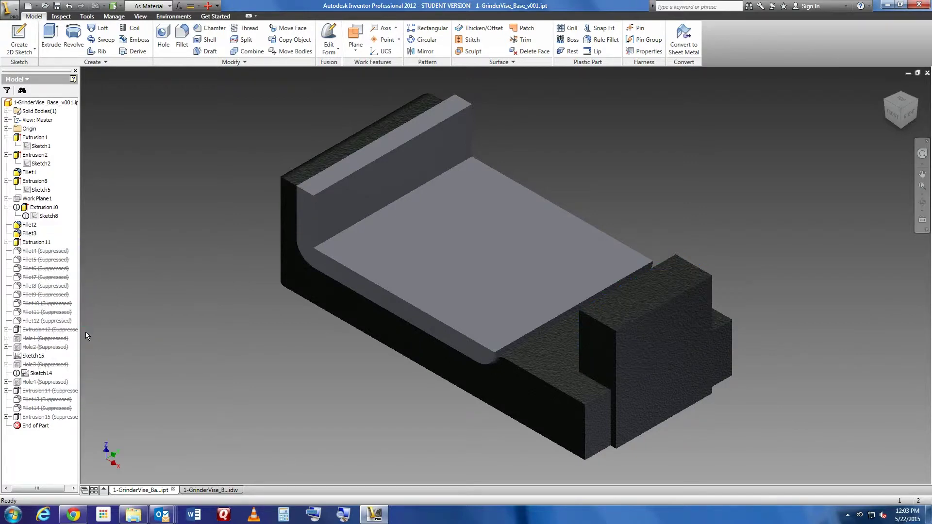
{"action": "left_click", "coordinate": [6, 242]}
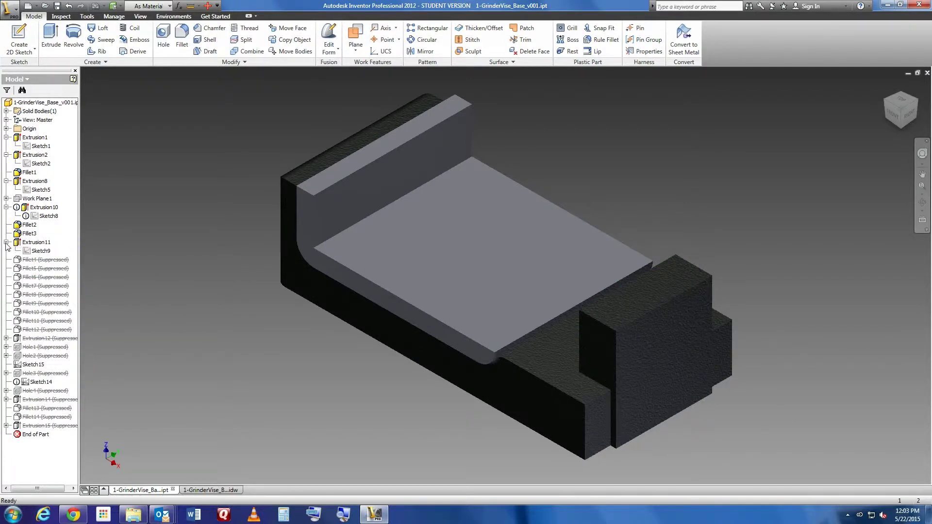
{"action": "double_click", "coordinate": [31, 254]}
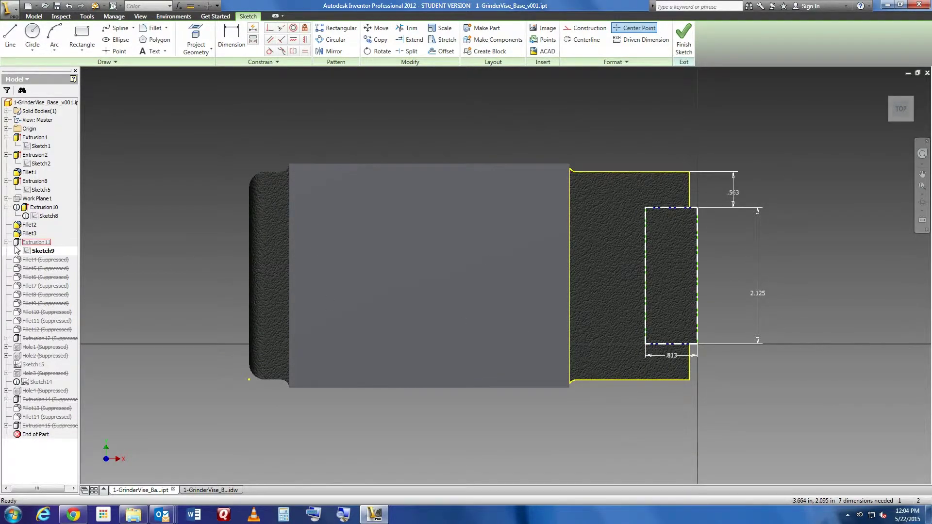
{"action": "right_click", "coordinate": [149, 244]}
{"action": "left_click", "coordinate": [138, 270]}
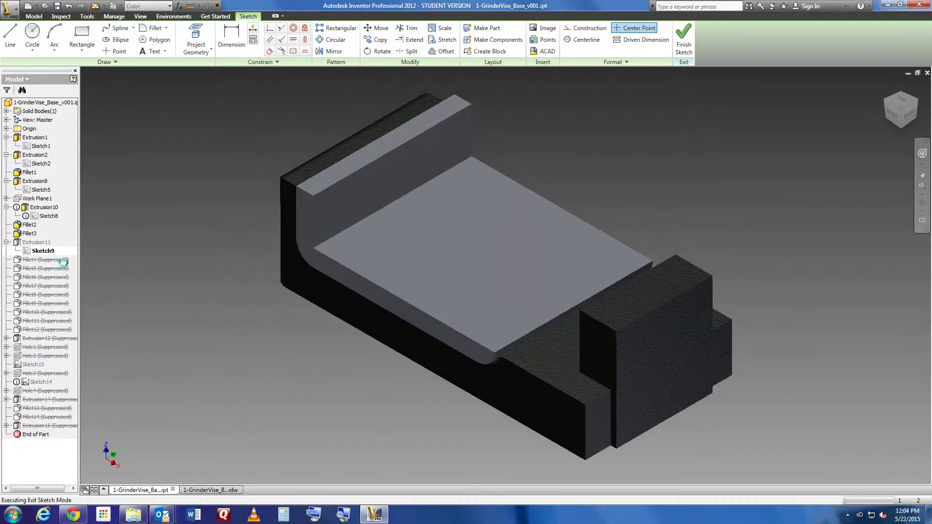
{"action": "left_click", "coordinate": [17, 262]}
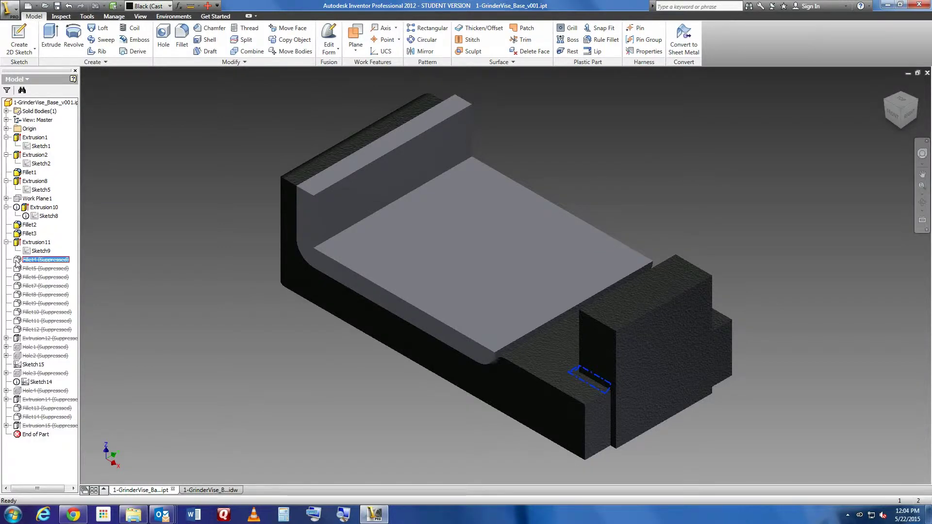
Unsuppress Fillet4, orbiting to check the rounded corner beside the end block
{"action": "right_click", "coordinate": [17, 262]}
{"action": "left_click", "coordinate": [63, 335]}
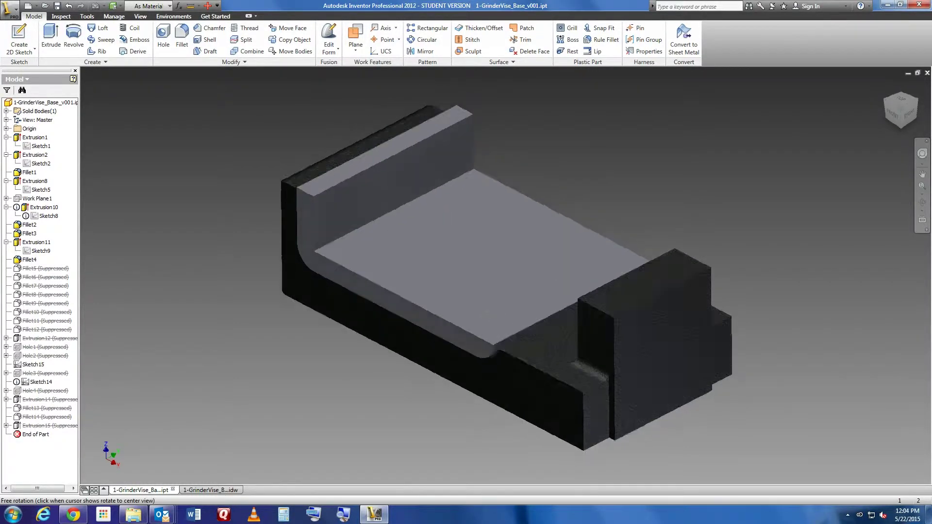
{"action": "middle_click_drag", "start_coordinate": [487, 313], "coordinate": [497, 246], "text": "shift"}
{"action": "key", "text": "F6"}
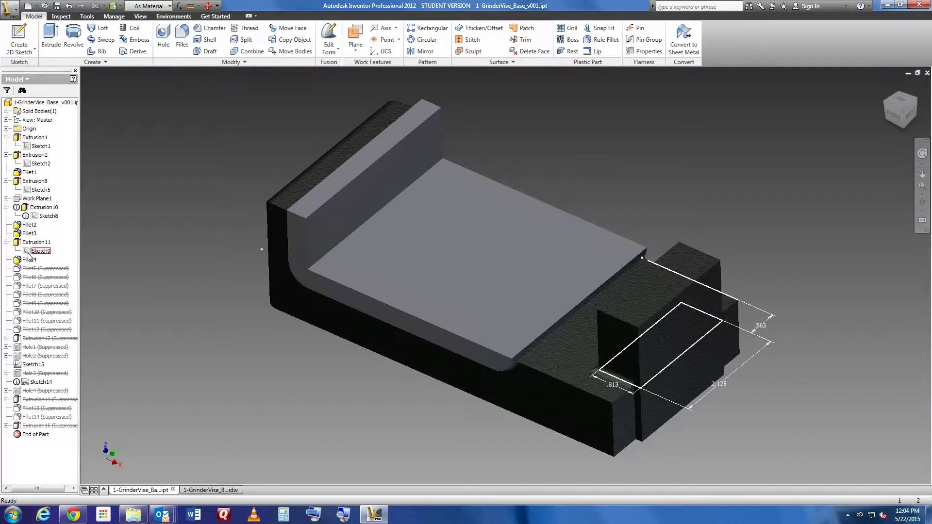
Unsuppress Fillet5 to round the end block's vertical edges, zooming in on it
{"action": "left_click", "coordinate": [29, 270]}
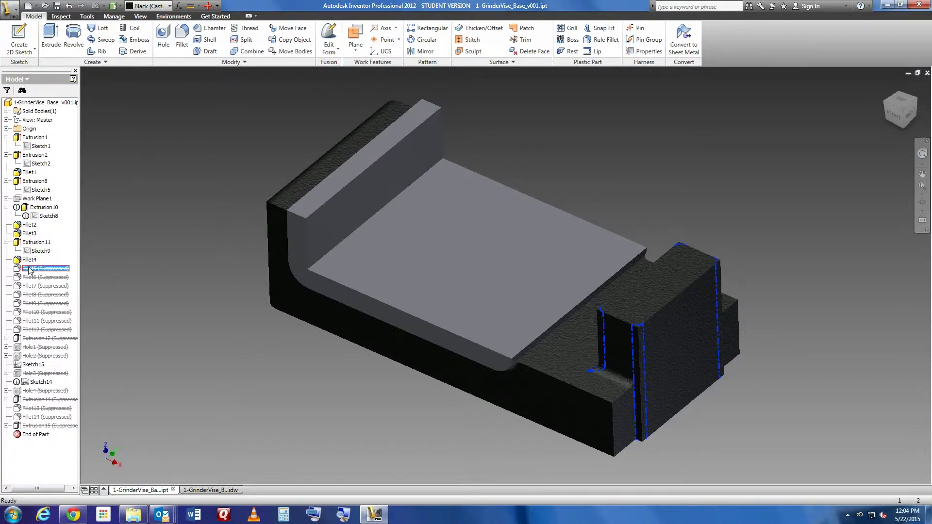
{"action": "right_click", "coordinate": [30, 270]}
{"action": "left_click", "coordinate": [71, 339]}
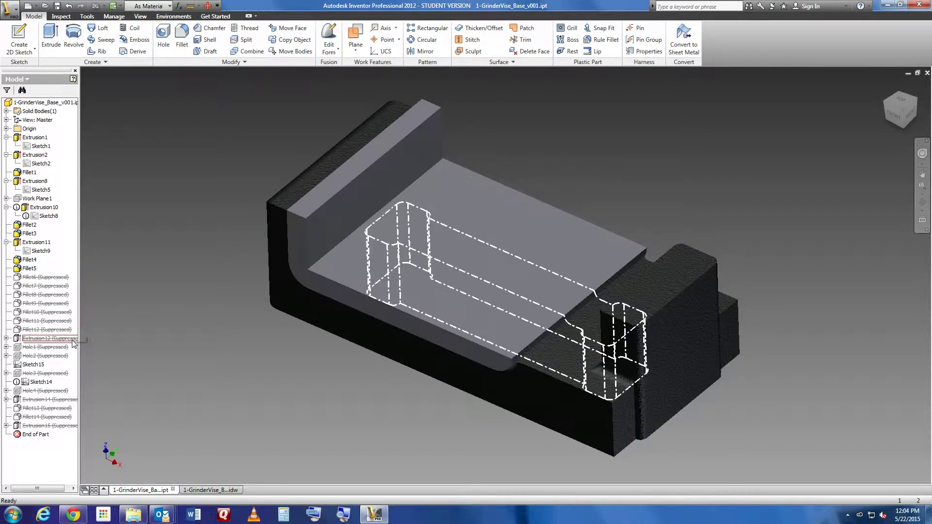
{"action": "left_click", "coordinate": [46, 278]}
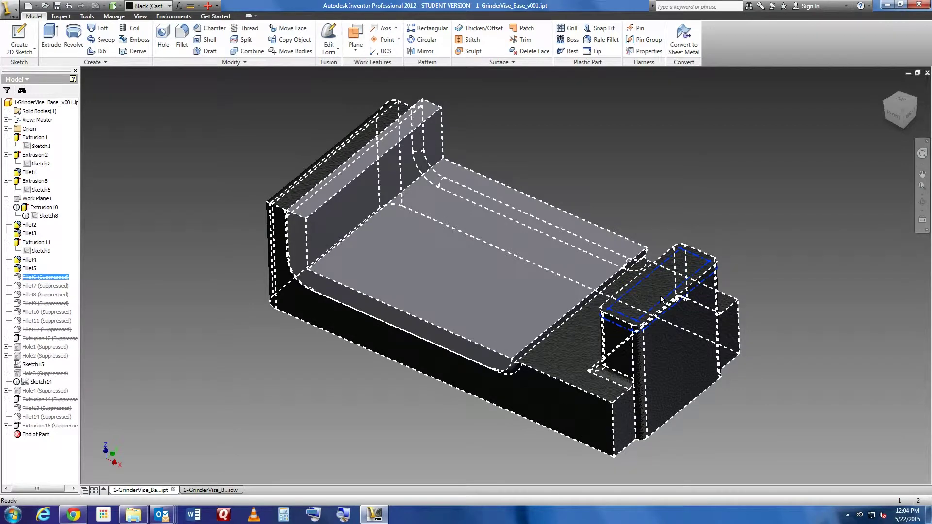
{"action": "scroll", "coordinate": [574, 279], "scroll_direction": "up", "scroll_amount": 1}
{"action": "scroll", "coordinate": [573, 278], "scroll_direction": "up", "scroll_amount": 2}
{"action": "scroll", "coordinate": [574, 279], "scroll_direction": "up", "scroll_amount": 3}
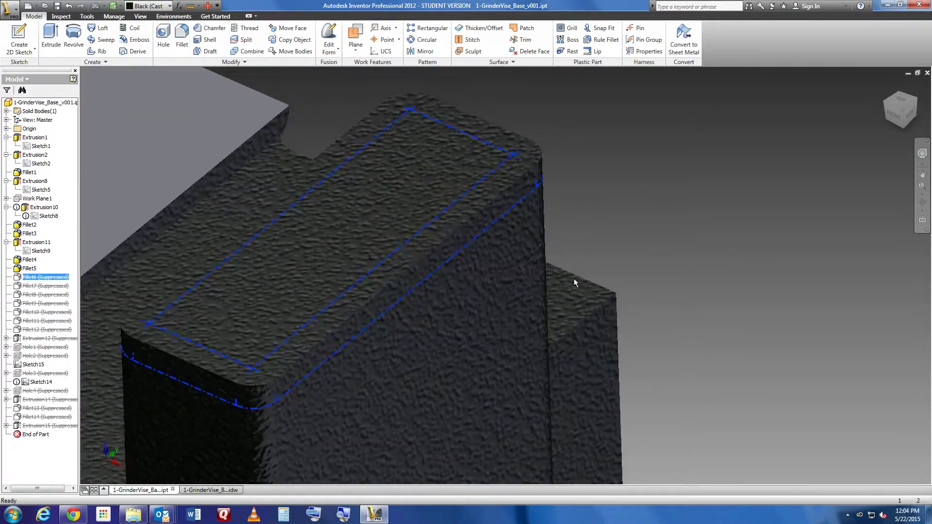
Unsuppress Fillet6 and Fillet7 to round the end block's top edges
{"action": "middle_click_drag", "start_coordinate": [543, 297], "coordinate": [697, 295]}
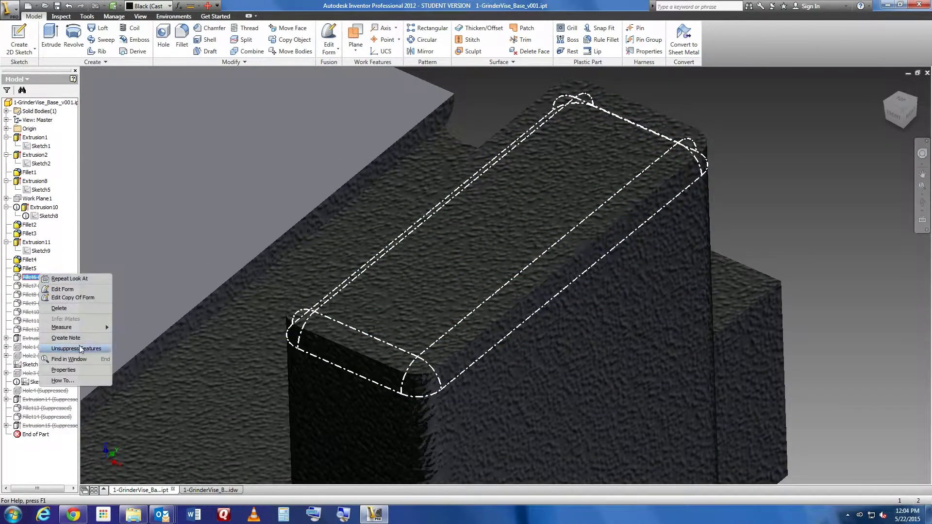
{"action": "left_click", "coordinate": [81, 349]}
{"action": "left_click", "coordinate": [31, 287]}
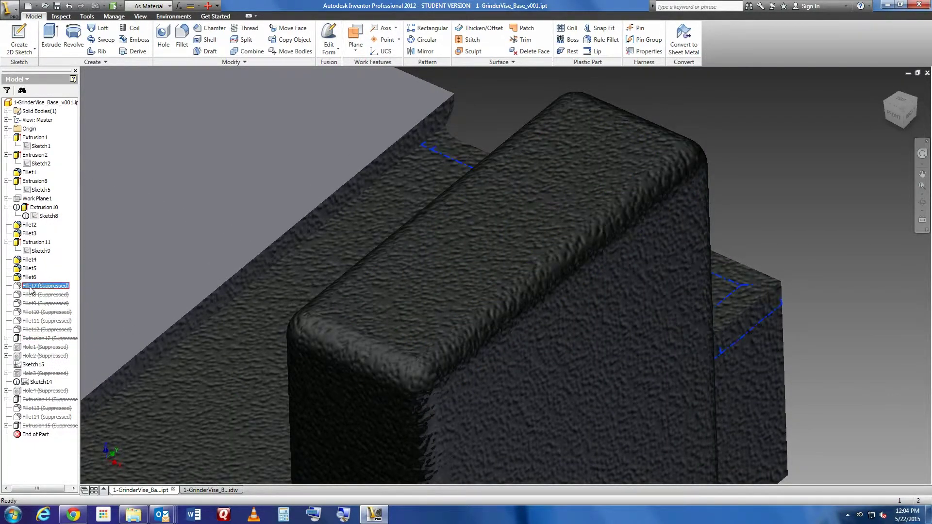
{"action": "right_click", "coordinate": [57, 287]}
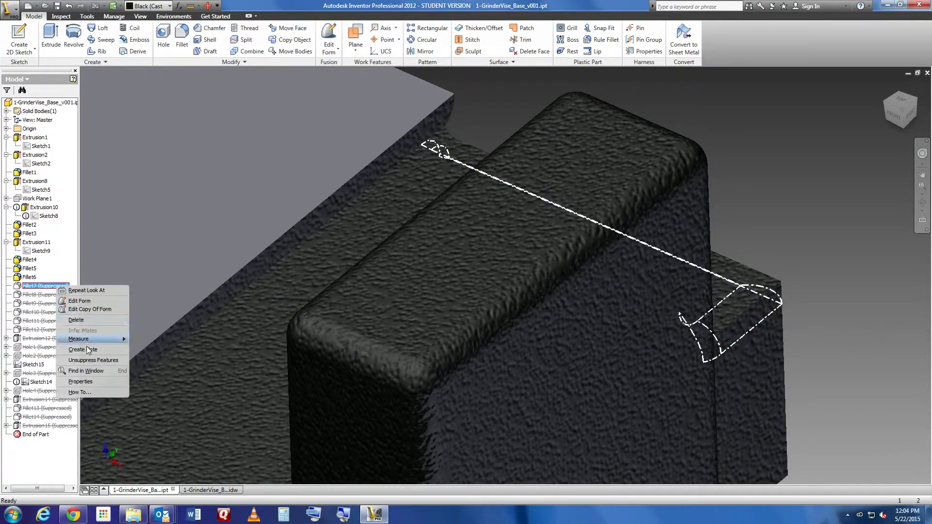
{"action": "left_click", "coordinate": [93, 362]}
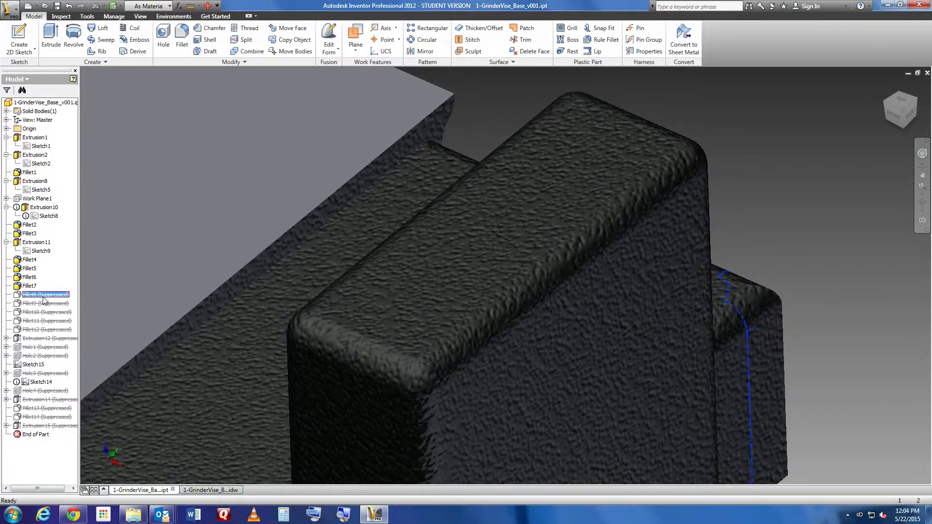
Unsuppress Fillet8 and Fillet9 around the lower step
{"action": "right_click", "coordinate": [47, 295]}
{"action": "left_click", "coordinate": [80, 370]}
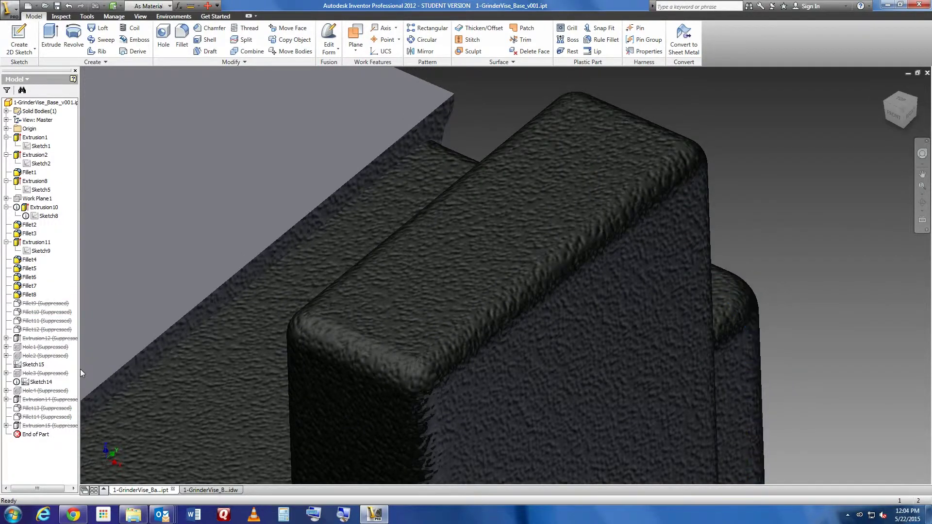
{"action": "left_click", "coordinate": [36, 314]}
{"action": "right_click", "coordinate": [34, 311]}
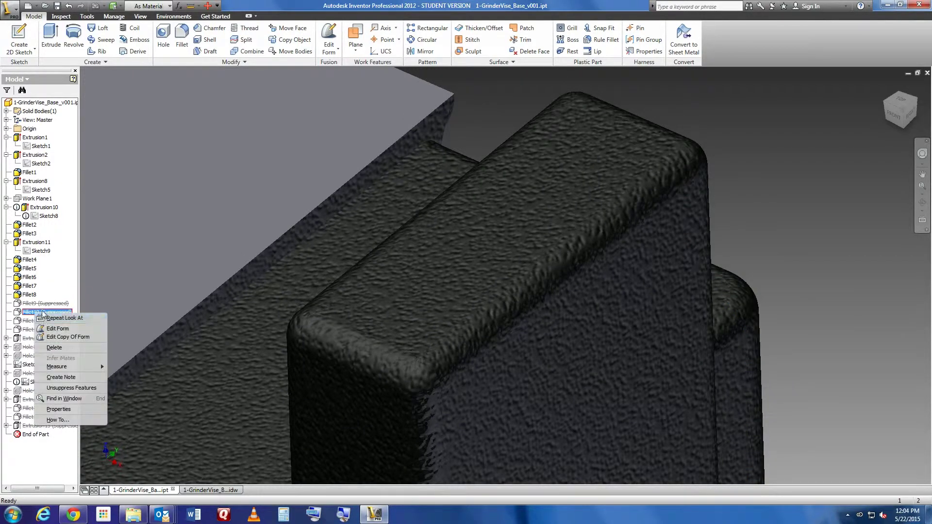
{"action": "key", "text": "Escape"}
{"action": "right_click", "coordinate": [42, 304]}
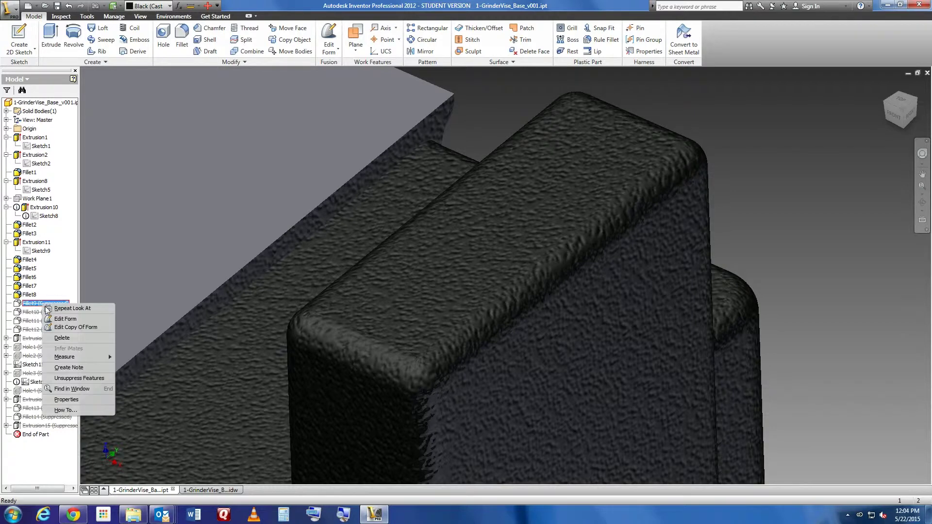
{"action": "left_click", "coordinate": [83, 378]}
{"action": "scroll", "coordinate": [258, 268], "scroll_direction": "down", "scroll_amount": 5}
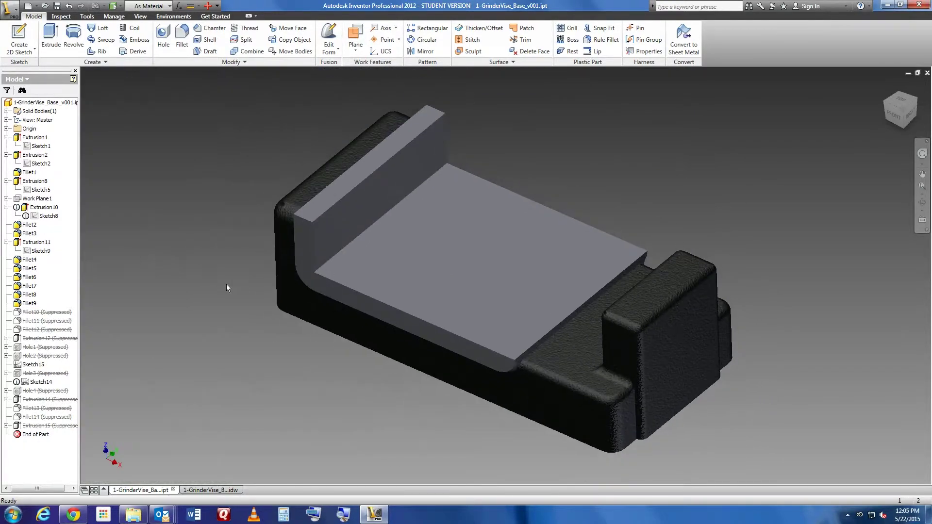
Unsuppress Fillet10, Fillet11 and Fillet12 to round the rail's top and platform's front edges
{"action": "left_click", "coordinate": [55, 314]}
{"action": "right_click", "coordinate": [54, 312]}
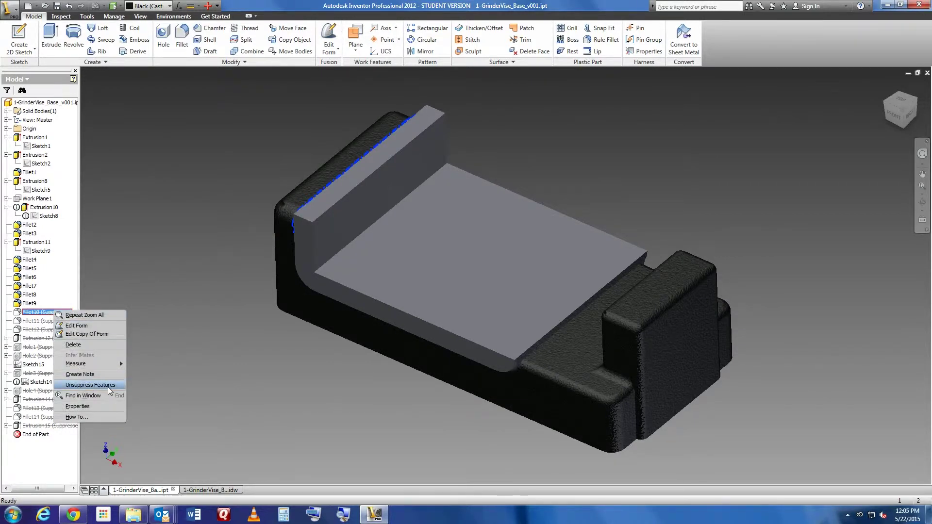
{"action": "left_click", "coordinate": [107, 385]}
{"action": "left_click", "coordinate": [40, 322]}
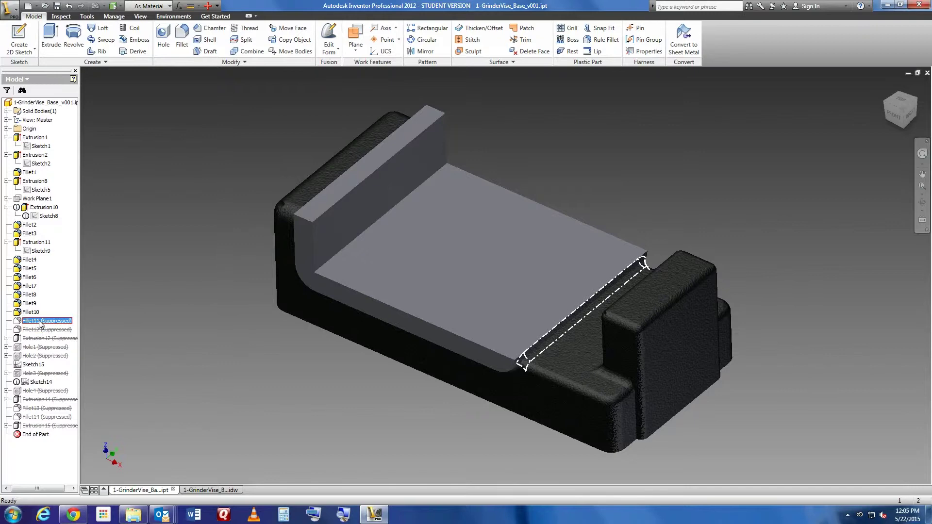
{"action": "right_click", "coordinate": [41, 325]}
{"action": "left_click", "coordinate": [85, 397]}
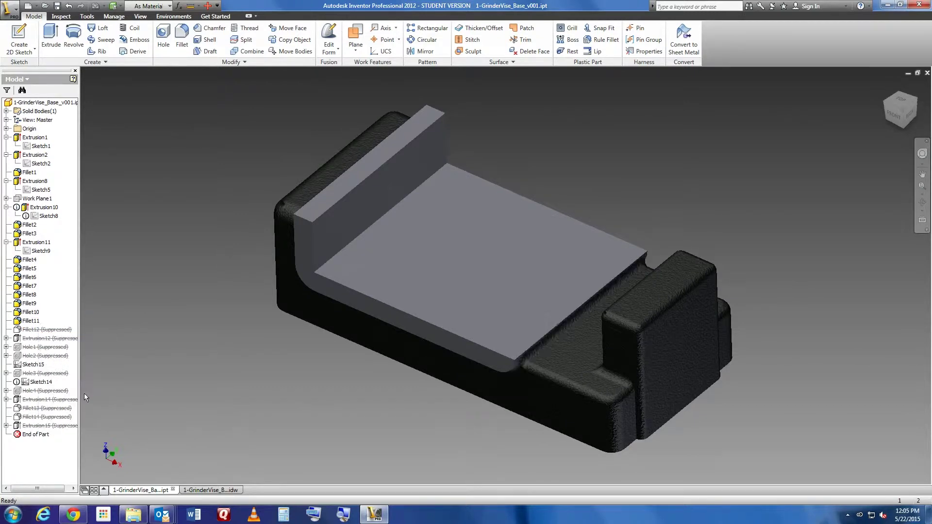
{"action": "left_click", "coordinate": [41, 330]}
{"action": "right_click", "coordinate": [42, 331]}
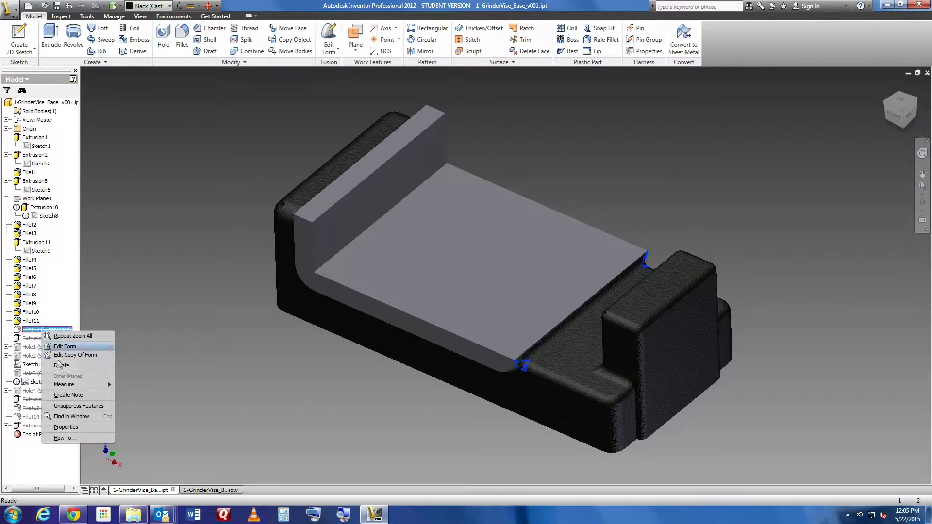
{"action": "left_click", "coordinate": [85, 406]}
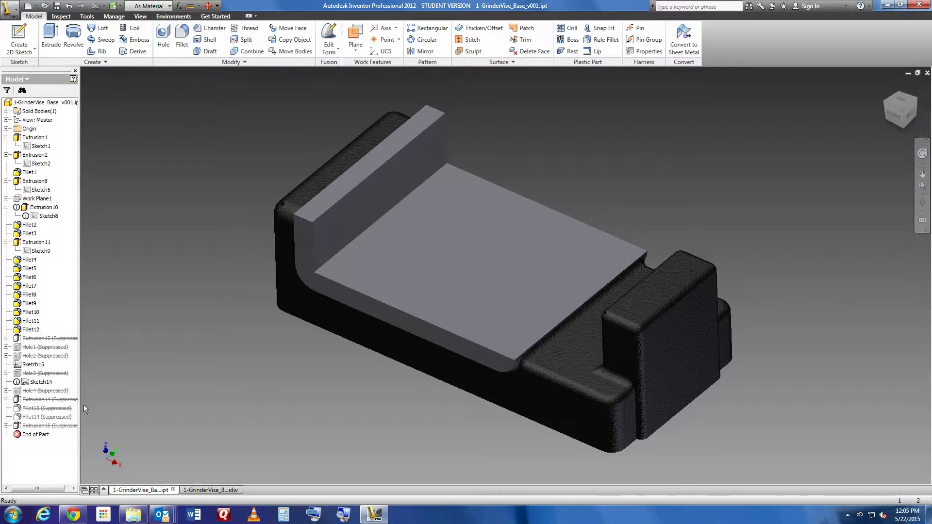
{"action": "left_click", "coordinate": [44, 340]}
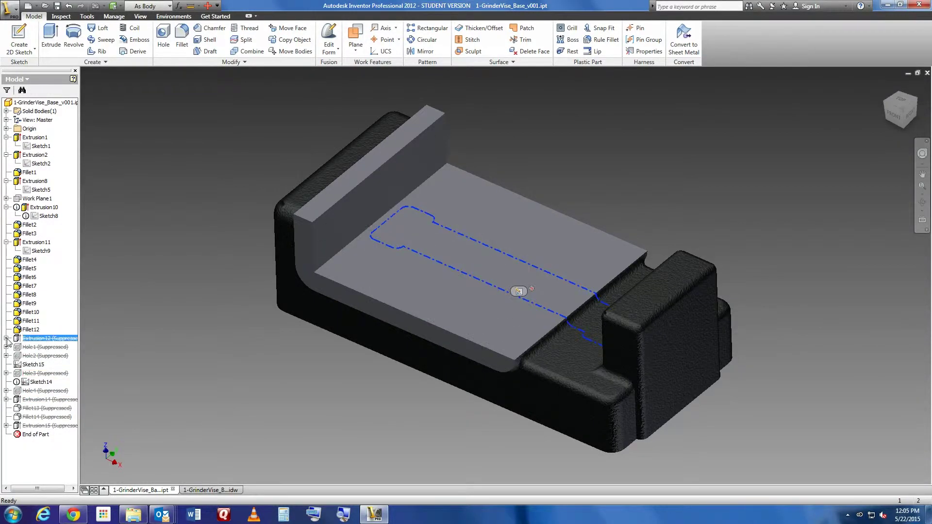
Review the T-shaped pocket profile in Sketch10 and finish the sketch
{"action": "left_click", "coordinate": [6, 338]}
{"action": "double_click", "coordinate": [43, 346]}
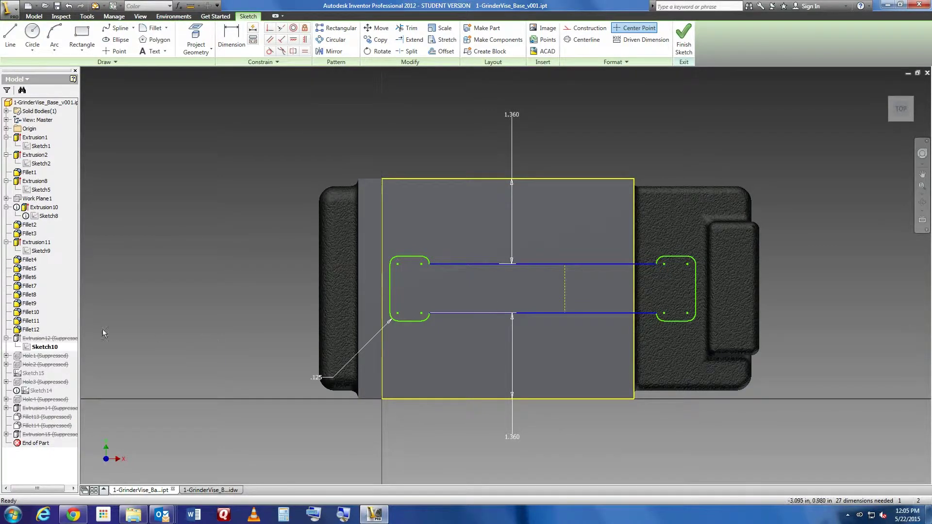
{"action": "right_click", "coordinate": [51, 341]}
{"action": "left_click", "coordinate": [66, 373]}
Unsuppress Extrusion12 to cut the T-slot through the platform and confirm its extrude settings
{"action": "right_click", "coordinate": [58, 343]}
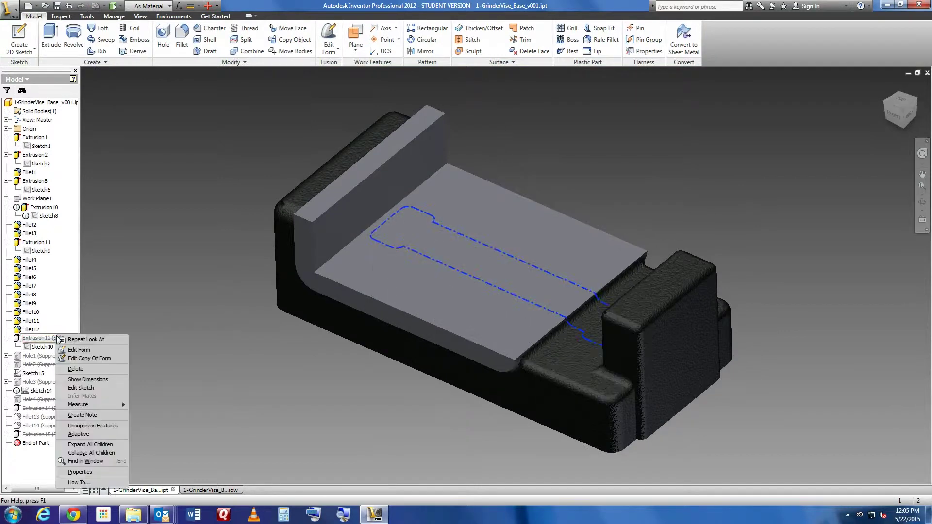
{"action": "left_click", "coordinate": [104, 426]}
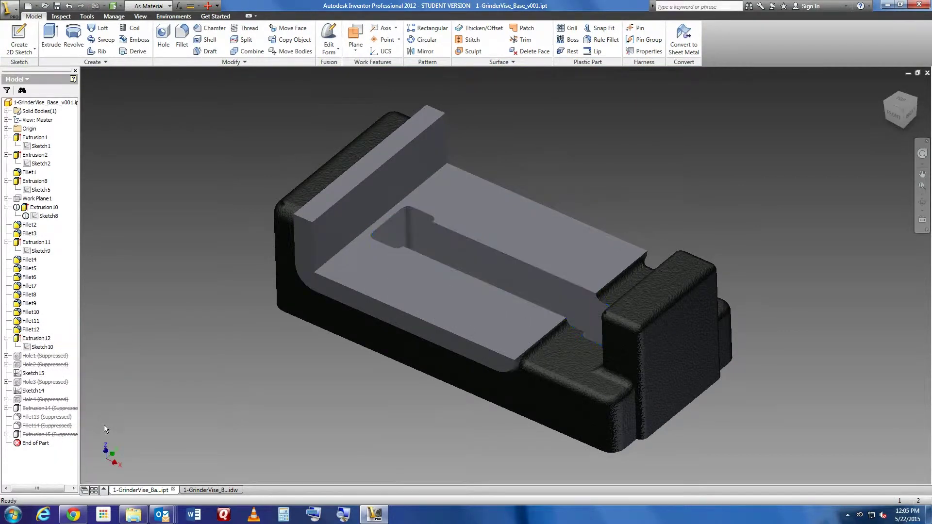
{"action": "double_click", "coordinate": [38, 338]}
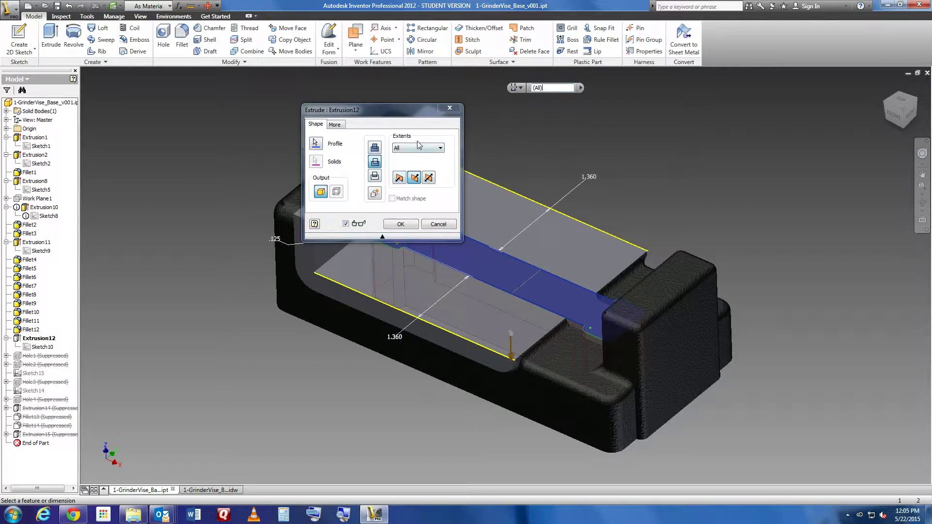
{"action": "left_click", "coordinate": [439, 225]}
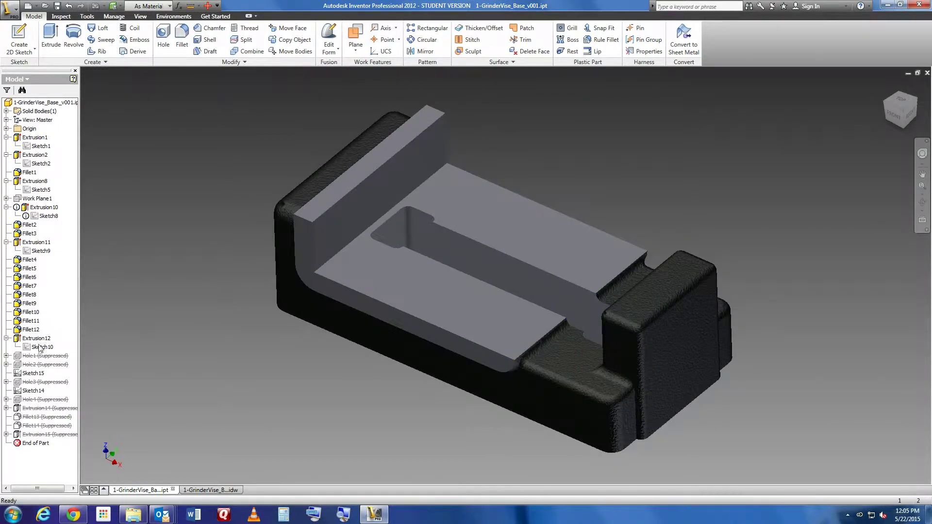
Review Sketch11's hole centres (2.750 and .375), then unsuppress Hole1 in the base's side wall
{"action": "left_click", "coordinate": [20, 357]}
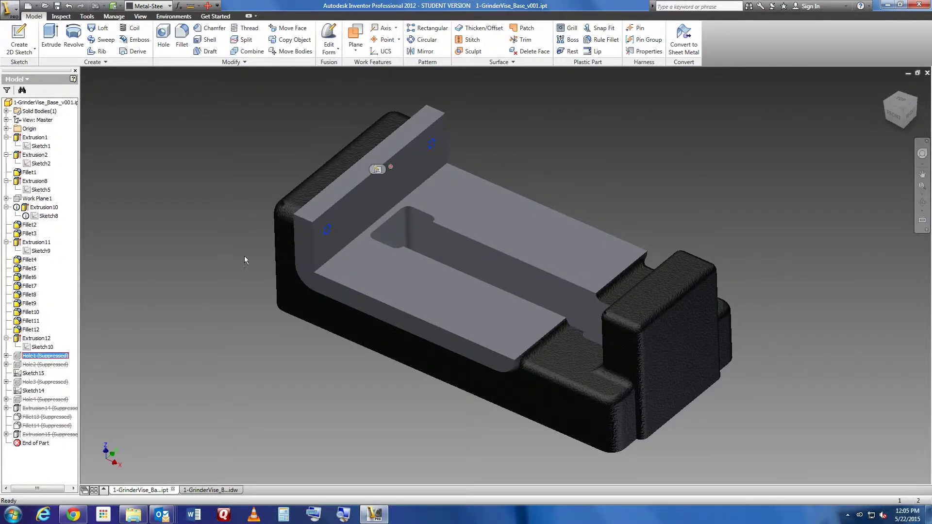
{"action": "scroll", "coordinate": [276, 232], "scroll_direction": "down", "scroll_amount": 5}
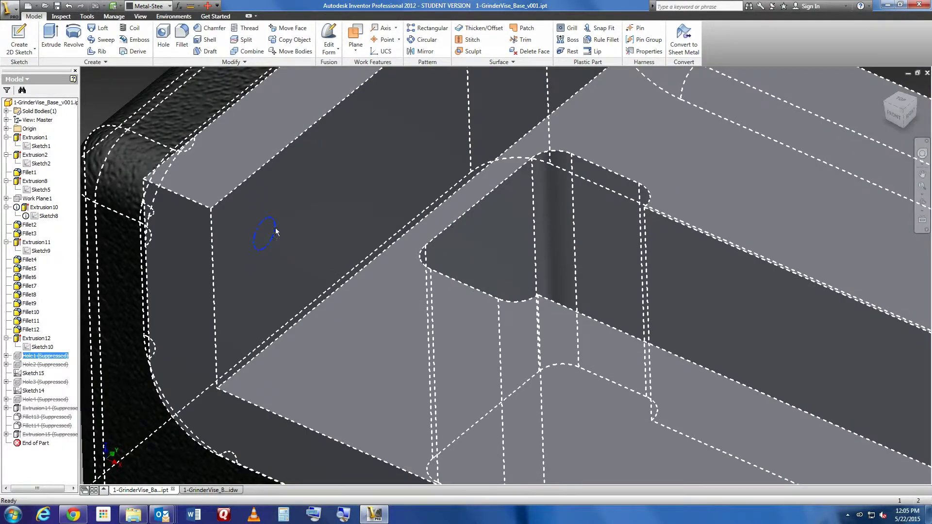
{"action": "left_click", "coordinate": [6, 356]}
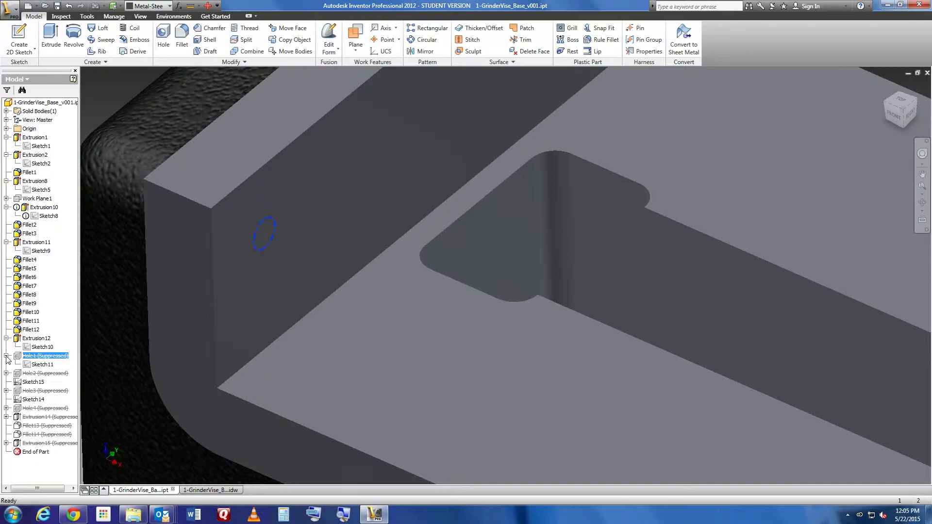
{"action": "left_click", "coordinate": [37, 364]}
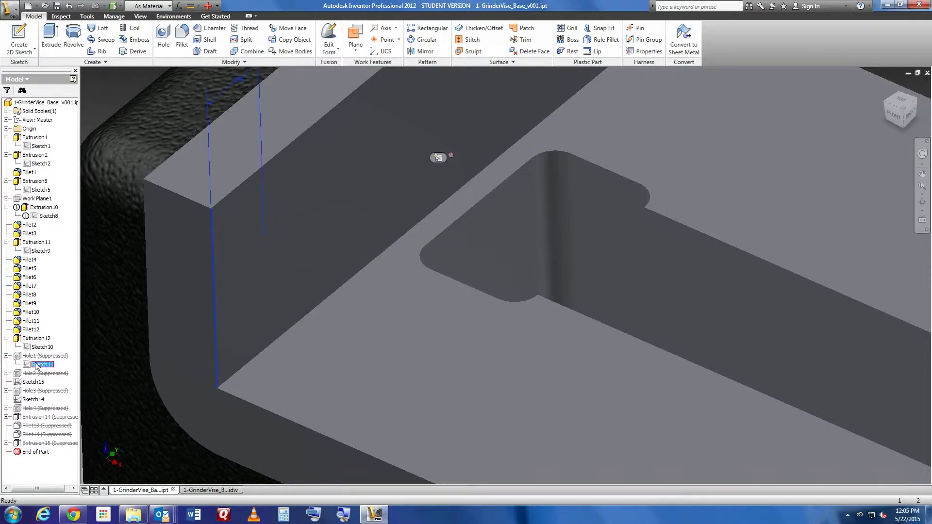
{"action": "double_click", "coordinate": [30, 365]}
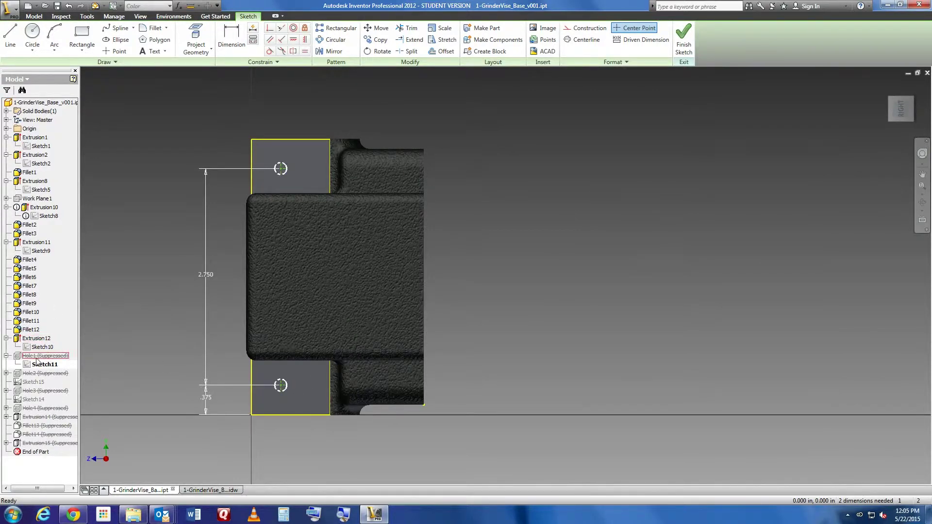
{"action": "right_click", "coordinate": [151, 321]}
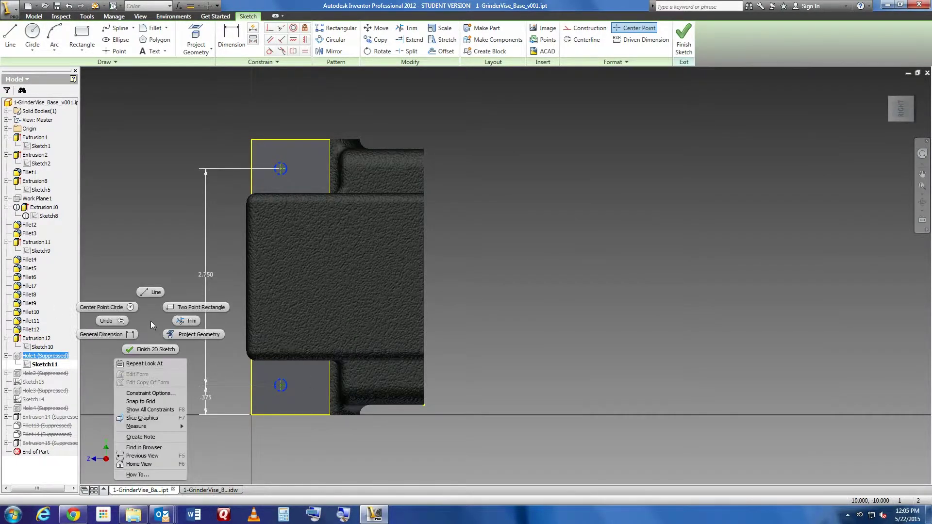
{"action": "left_click", "coordinate": [151, 348]}
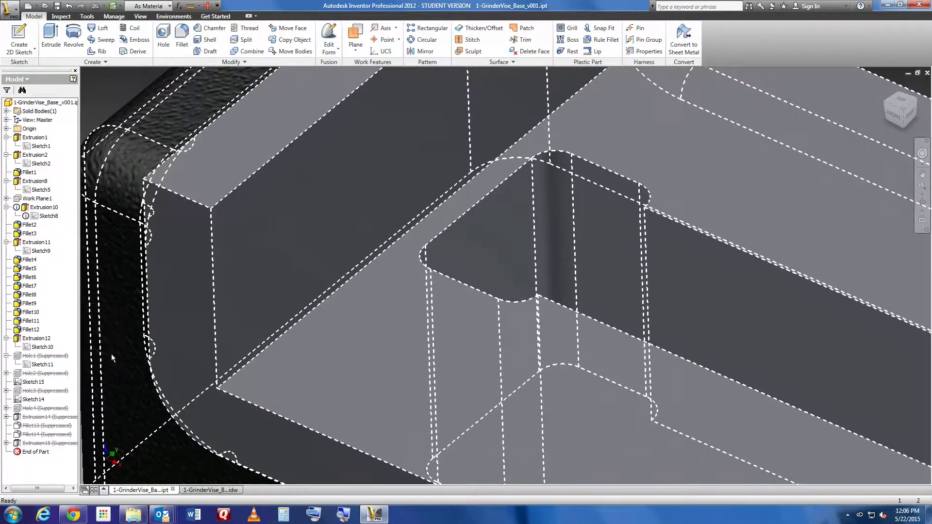
{"action": "right_click", "coordinate": [40, 356]}
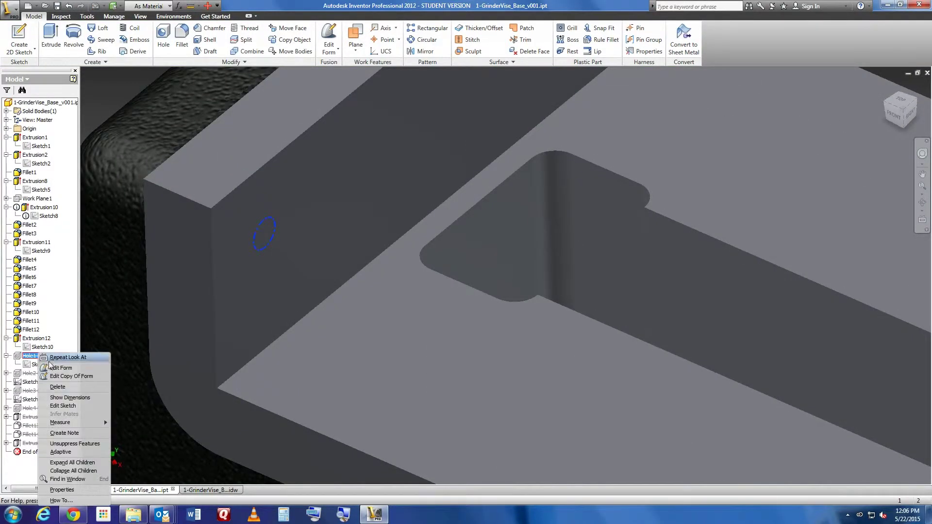
{"action": "left_click", "coordinate": [85, 442]}
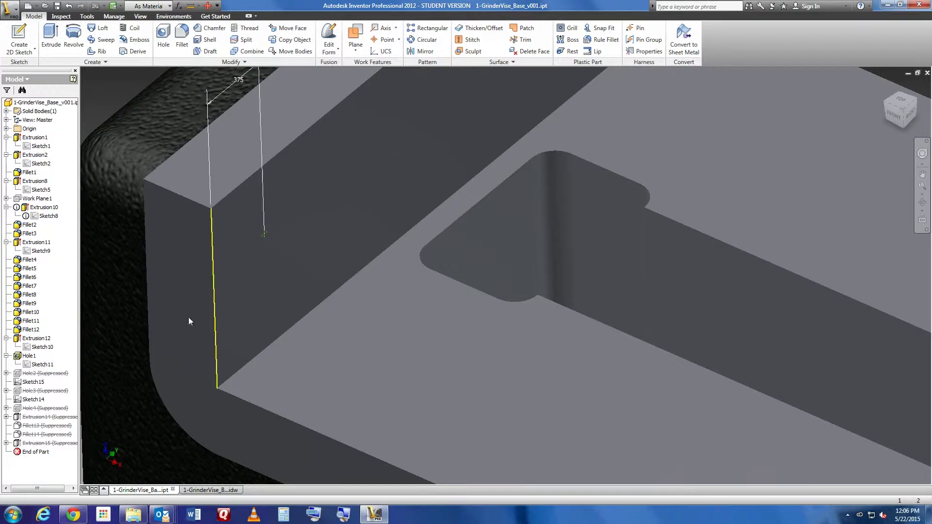
Confirm Hole1's 10-32 UNF thread and unsuppress Hole2's counterbored hole (1.062 counterbore, 0.188 deep)
{"action": "double_click", "coordinate": [169, 326]}
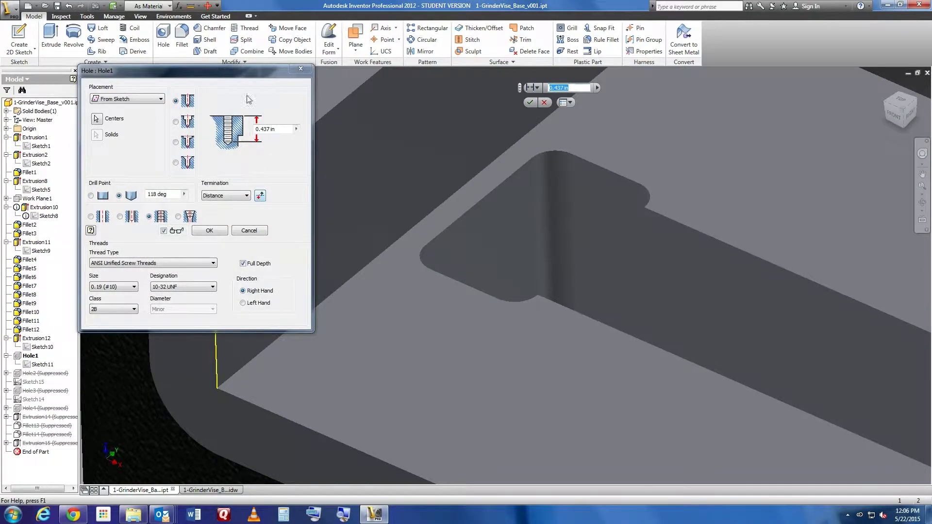
{"action": "left_click_drag", "start_coordinate": [248, 70], "coordinate": [519, 108]}
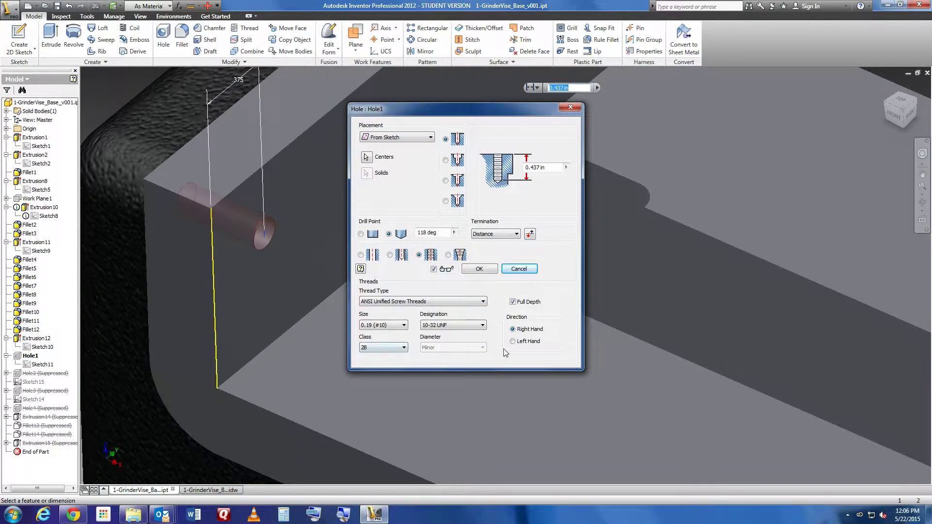
{"action": "left_click", "coordinate": [519, 270]}
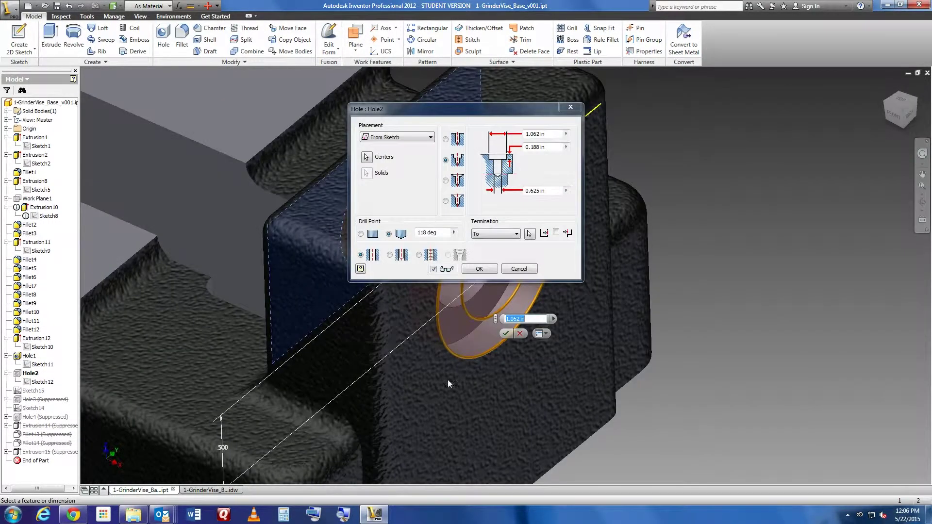
{"action": "double_click", "coordinate": [31, 373]}
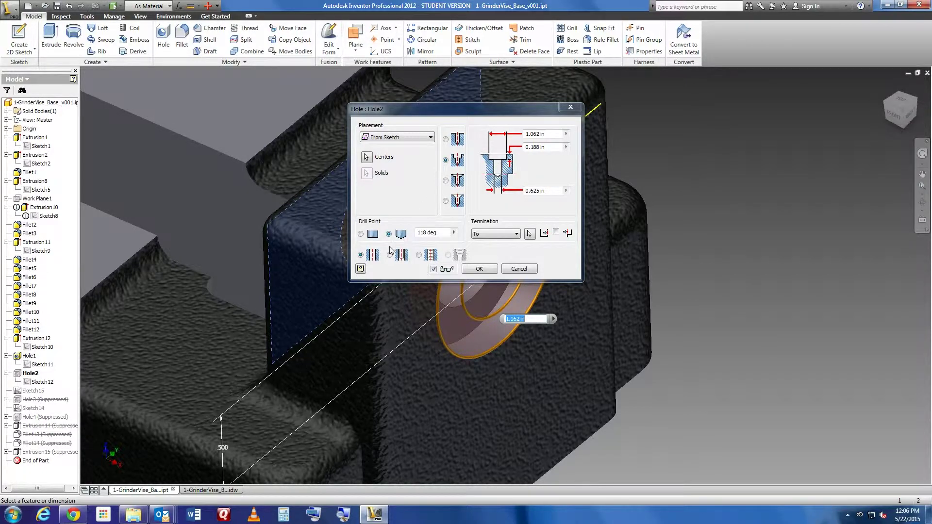
{"action": "left_click", "coordinate": [495, 271]}
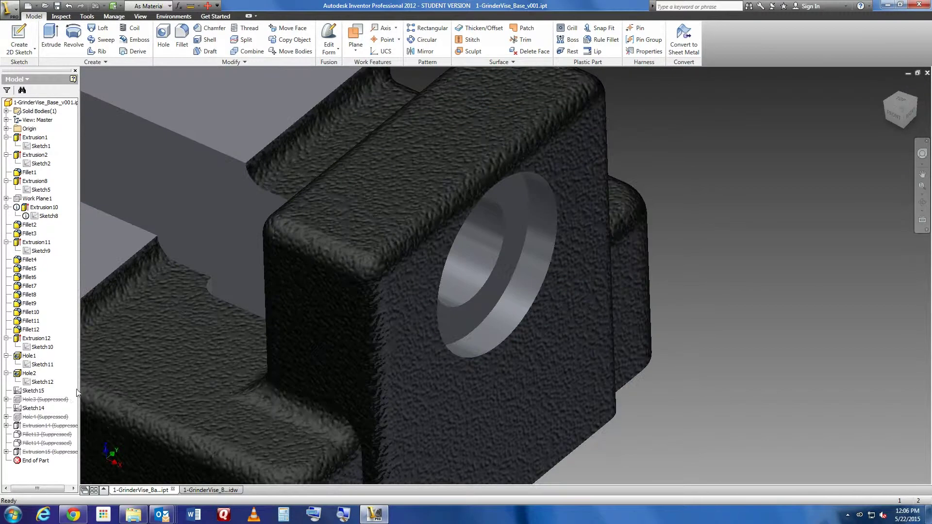
Check Sketch13's hole centre and unsuppress Hole3 on top of the raised block
{"action": "left_click", "coordinate": [19, 392]}
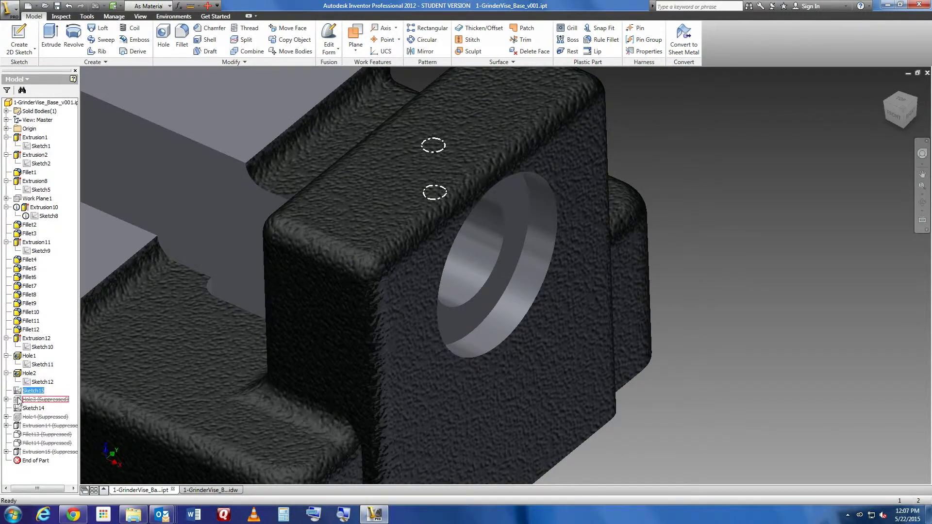
{"action": "double_click", "coordinate": [18, 399]}
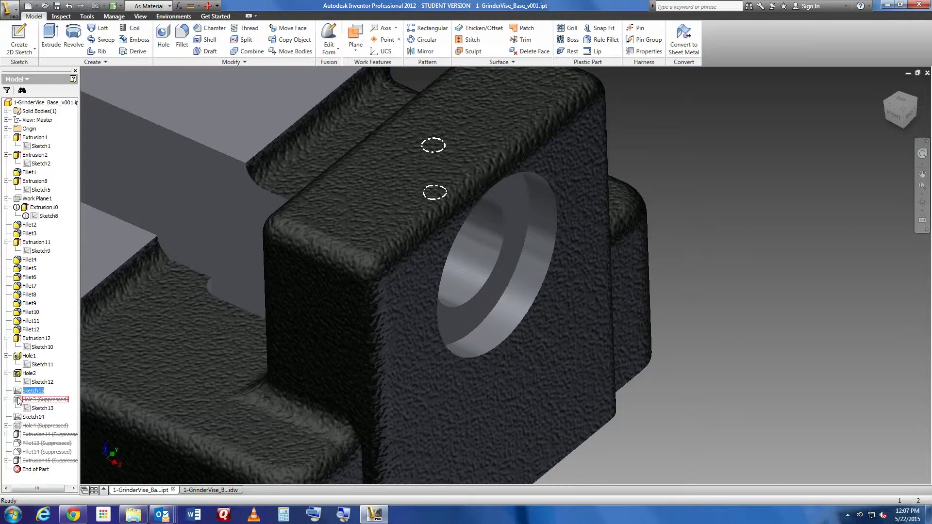
{"action": "left_click", "coordinate": [18, 400]}
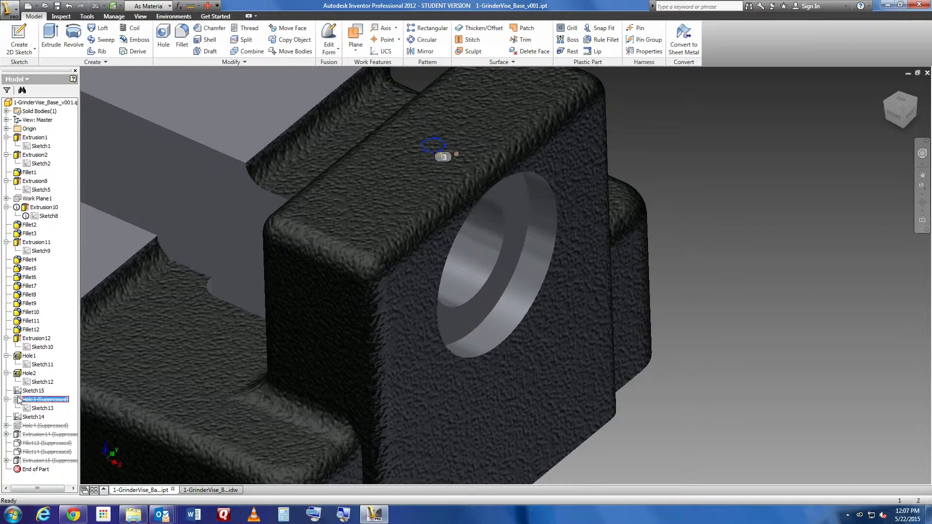
{"action": "double_click", "coordinate": [42, 408]}
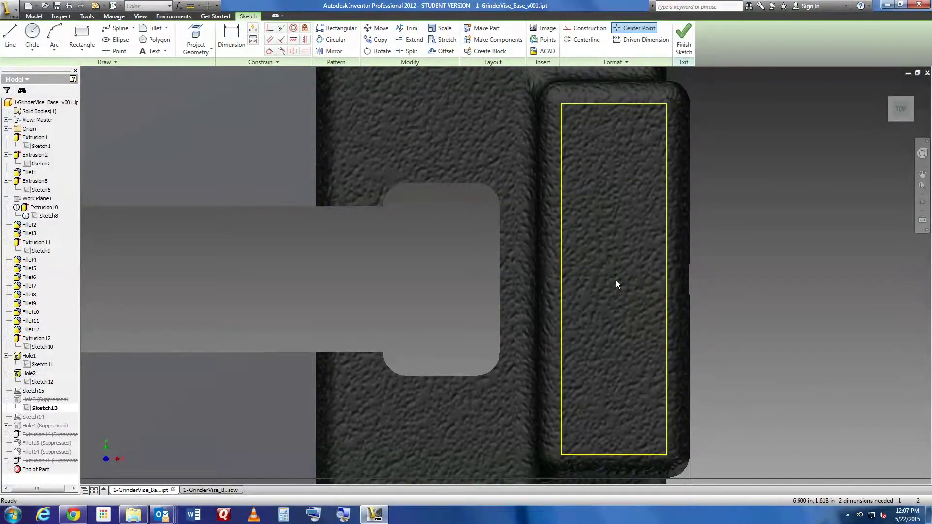
{"action": "right_click", "coordinate": [45, 398]}
{"action": "left_click", "coordinate": [36, 400]}
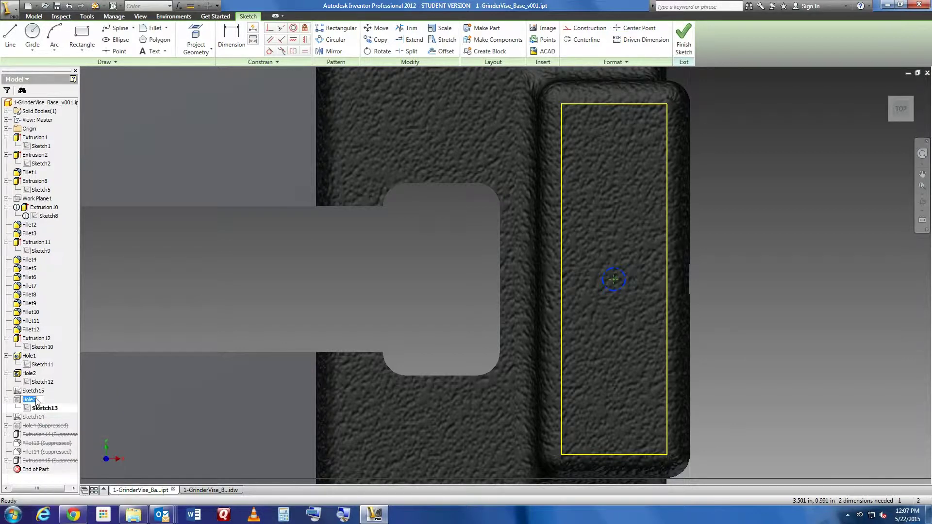
{"action": "left_click", "coordinate": [18, 402]}
{"action": "right_click", "coordinate": [18, 403]}
{"action": "left_click", "coordinate": [39, 416]}
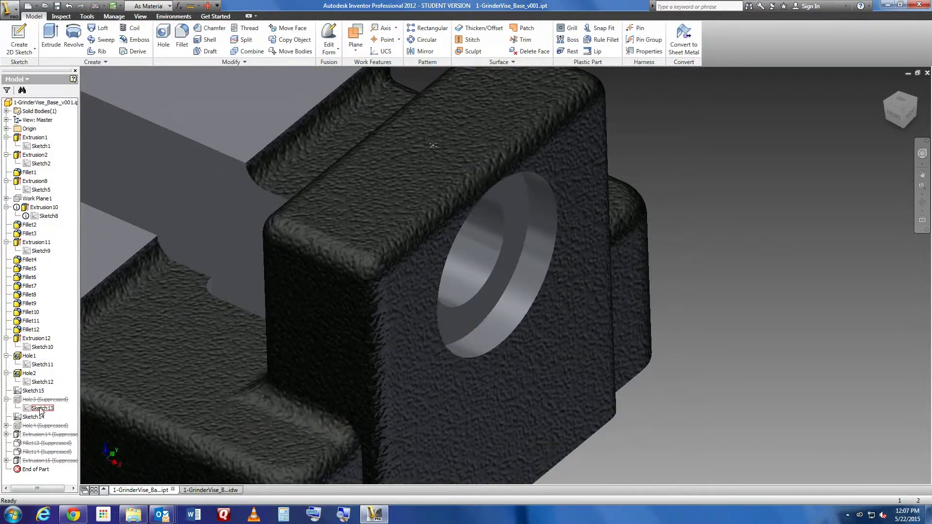
{"action": "right_click", "coordinate": [40, 400]}
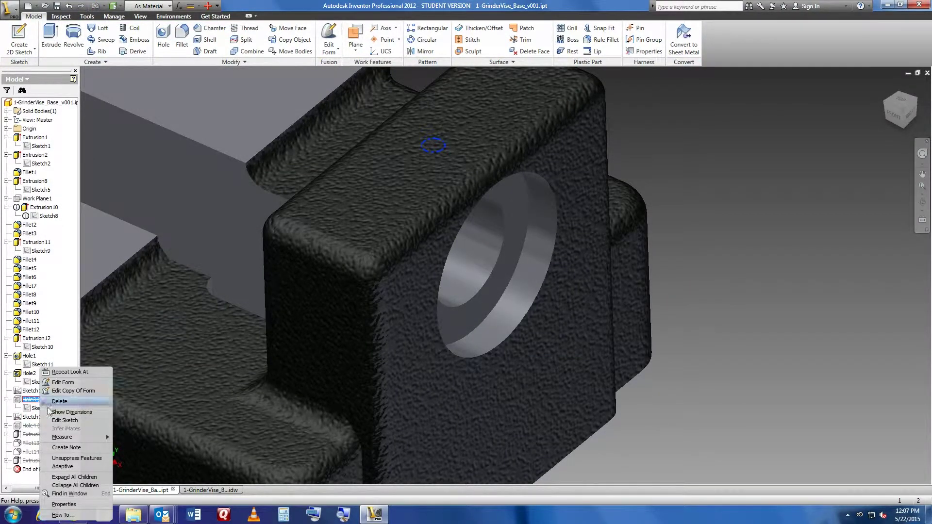
{"action": "left_click", "coordinate": [69, 458]}
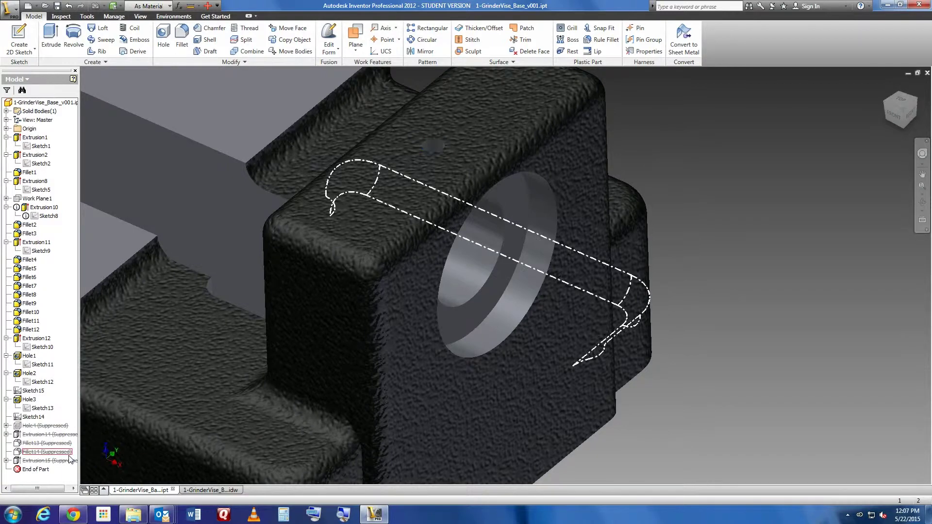
Review Sketch15's centres, unsuppress Hole4's four threaded holes, and view the base's underside
{"action": "left_click", "coordinate": [20, 429]}
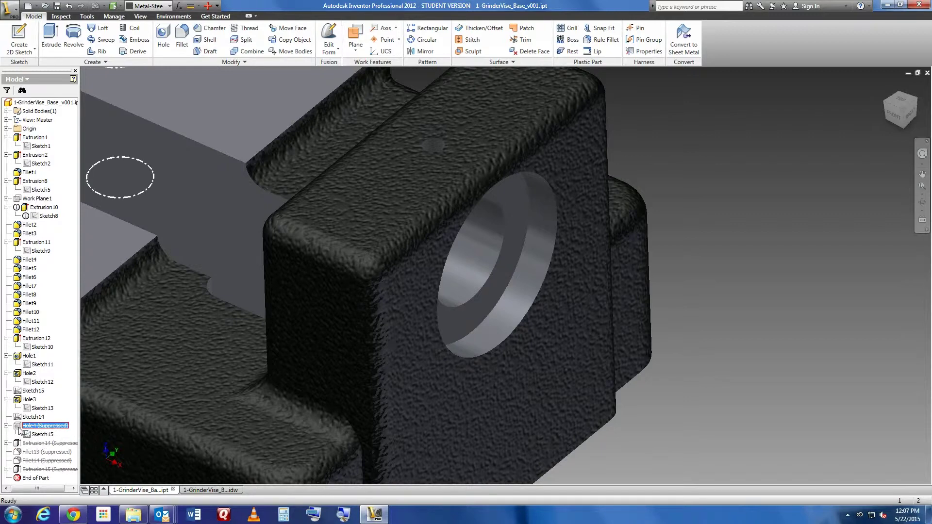
{"action": "key", "text": "F6"}
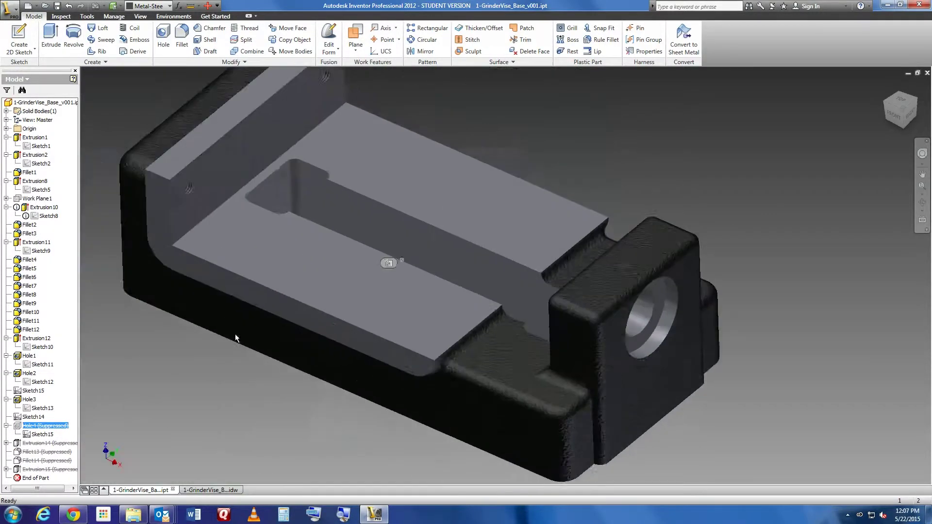
{"action": "double_click", "coordinate": [42, 434]}
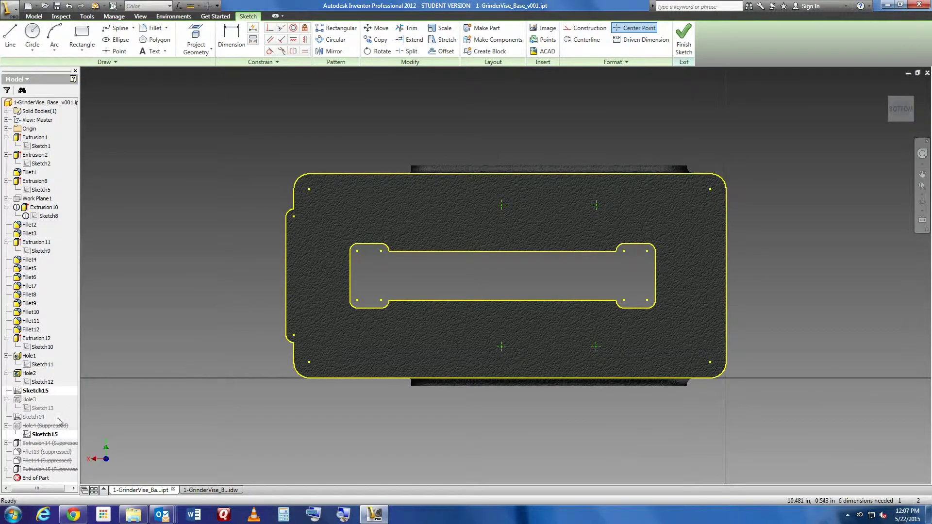
{"action": "right_click", "coordinate": [33, 429]}
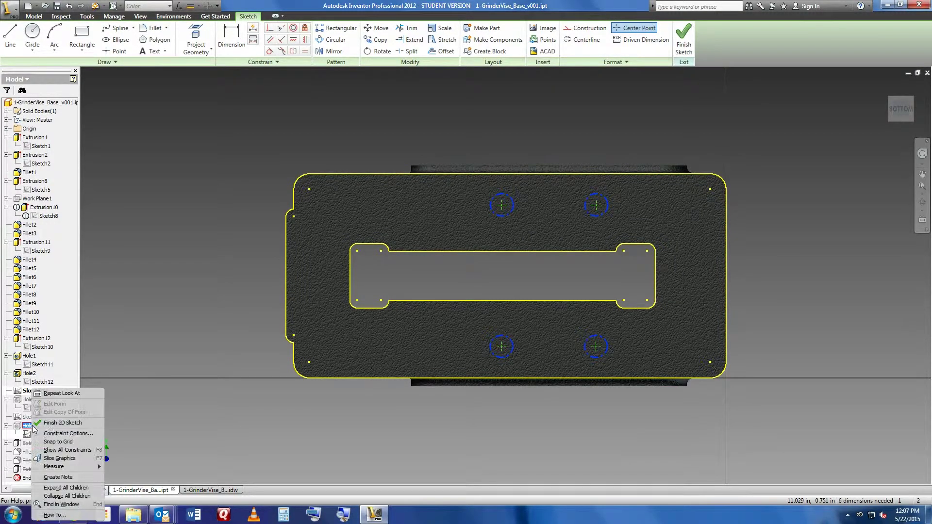
{"action": "left_click", "coordinate": [58, 427]}
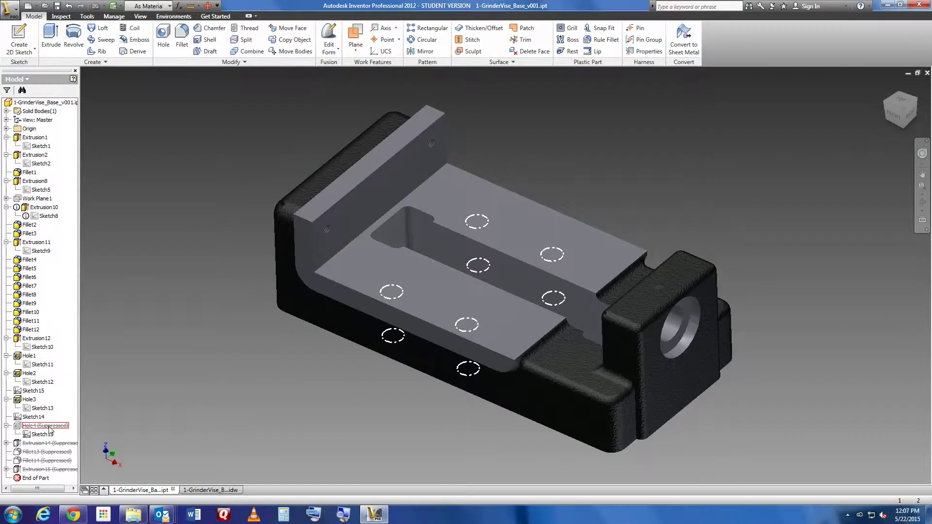
{"action": "right_click", "coordinate": [49, 429]}
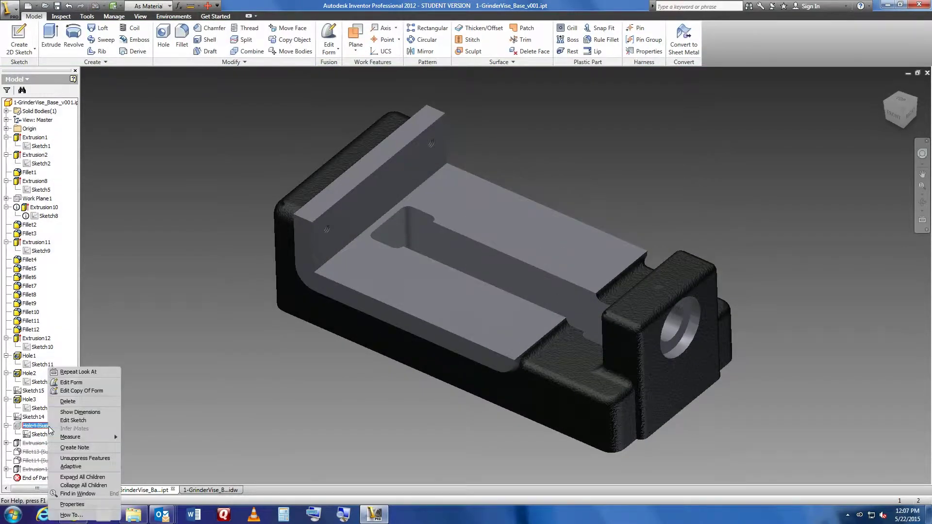
{"action": "left_click", "coordinate": [88, 459]}
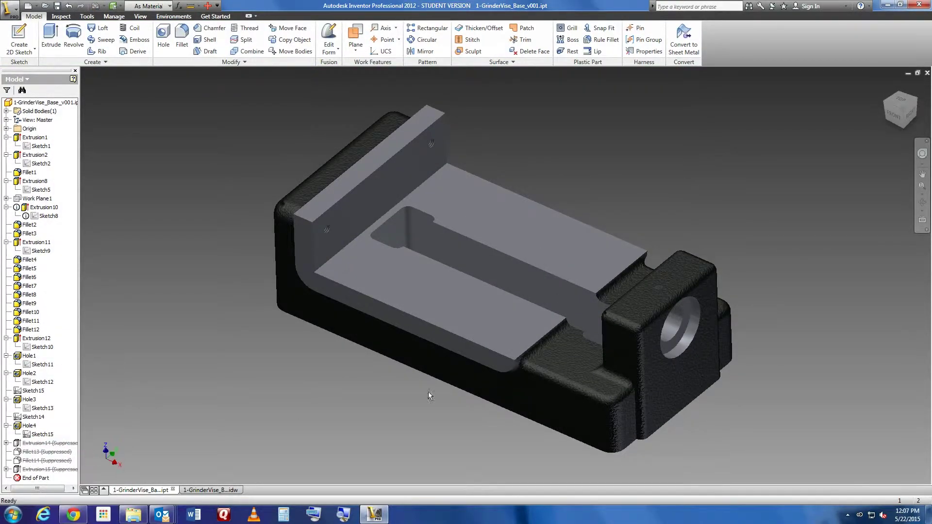
{"action": "left_click", "coordinate": [905, 128]}
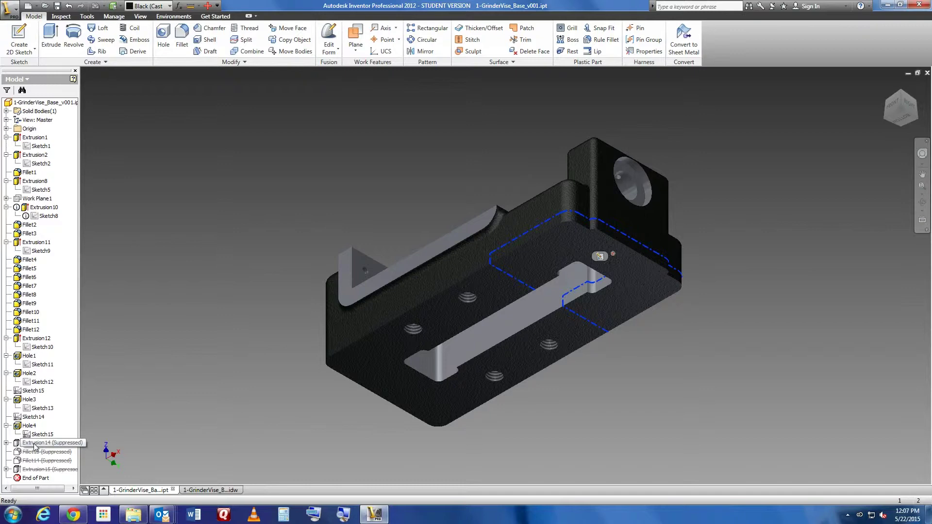
Inspect Extrusion14's Sketch16 profile (2.312 × .250) and finish the sketch
{"action": "left_click", "coordinate": [35, 444]}
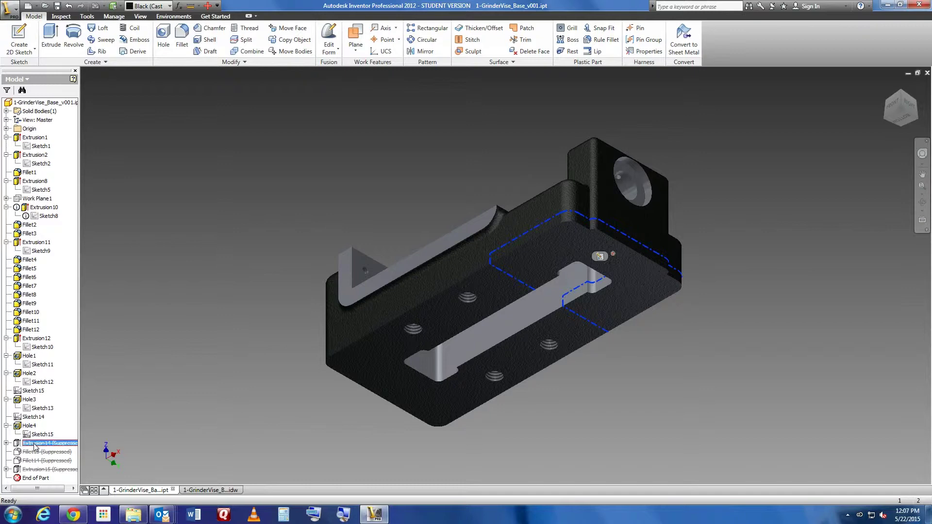
{"action": "key", "text": "Right"}
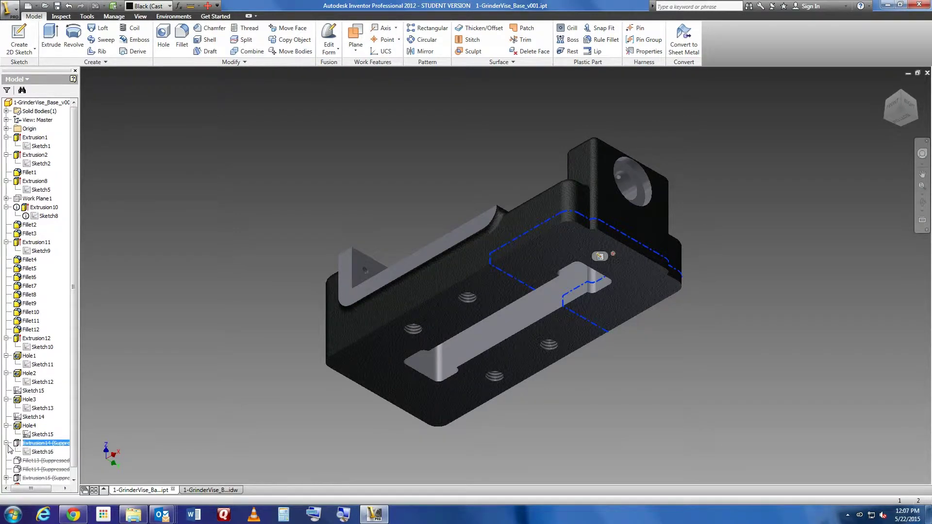
{"action": "double_click", "coordinate": [27, 455]}
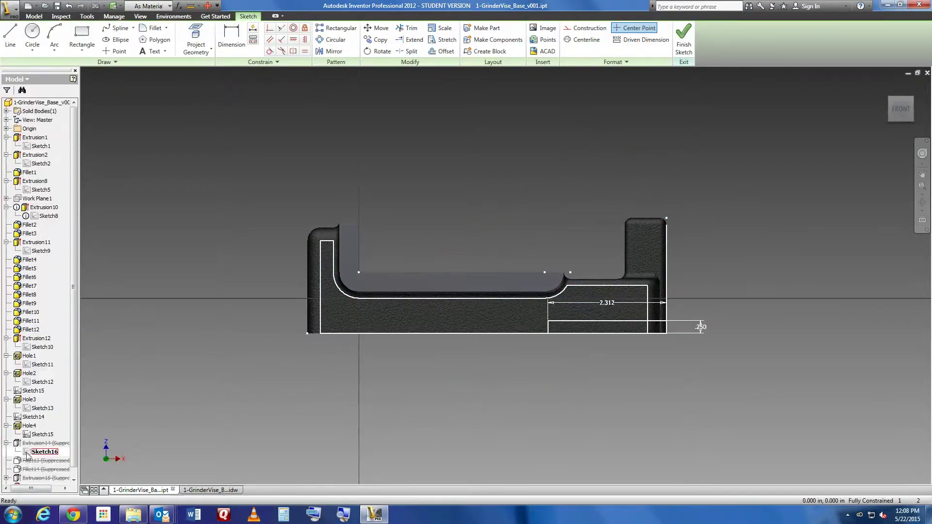
{"action": "scroll", "coordinate": [571, 436], "scroll_direction": "down", "scroll_amount": 3}
{"action": "middle_click_drag", "start_coordinate": [733, 214], "coordinate": [584, 272]}
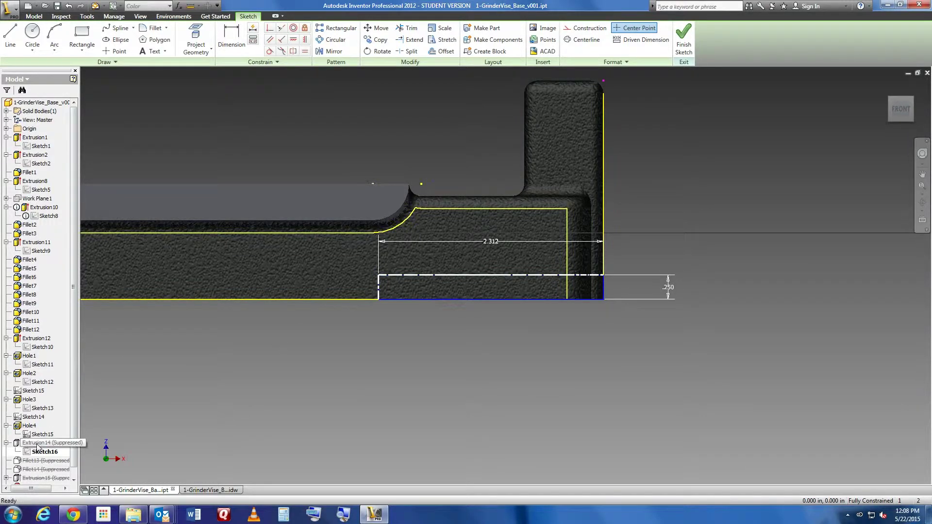
{"action": "right_click", "coordinate": [269, 387]}
{"action": "left_click", "coordinate": [271, 416]}
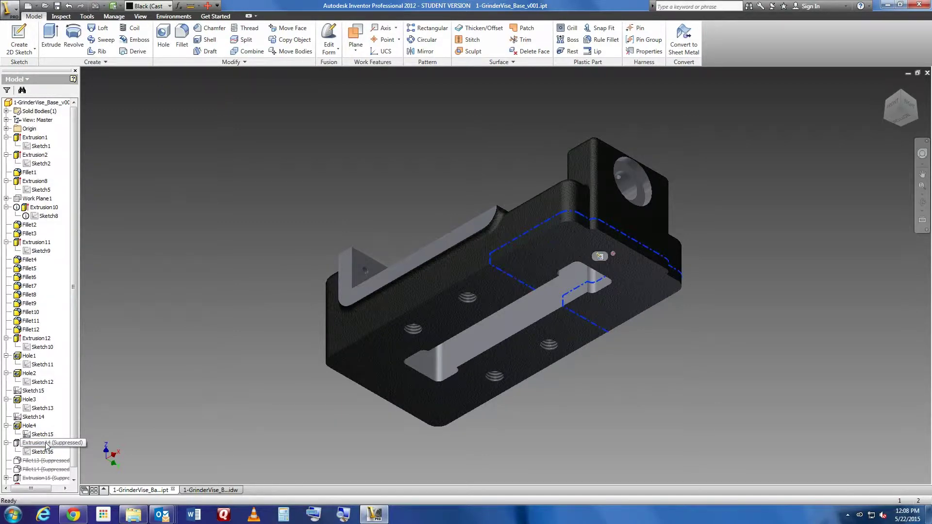
Unsuppress Extrusion14 and Fillet13 to cut the rounded recesses on the underside
{"action": "right_click", "coordinate": [47, 444]}
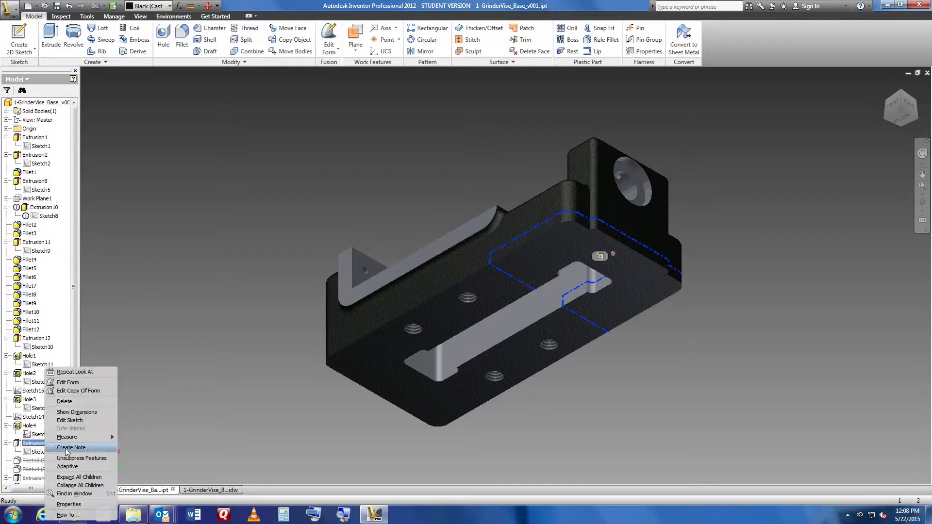
{"action": "left_click", "coordinate": [78, 459]}
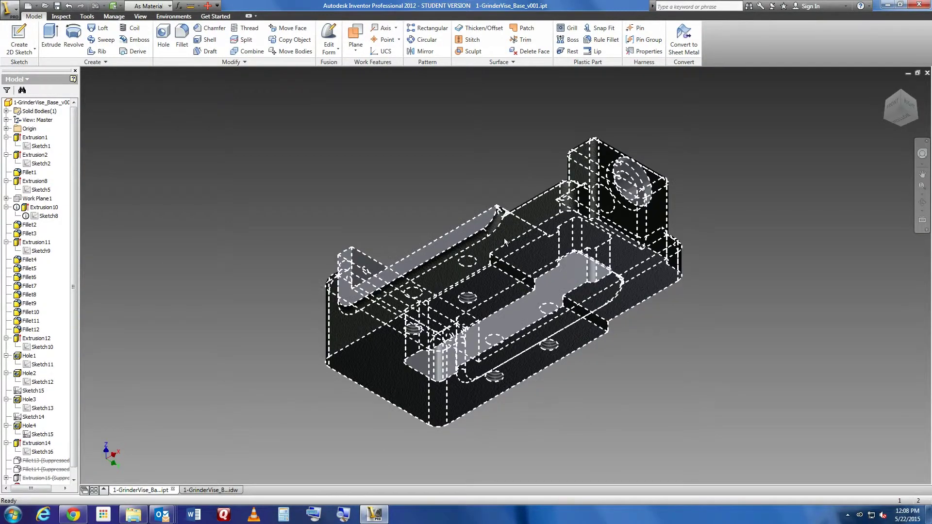
{"action": "right_click", "coordinate": [32, 460]}
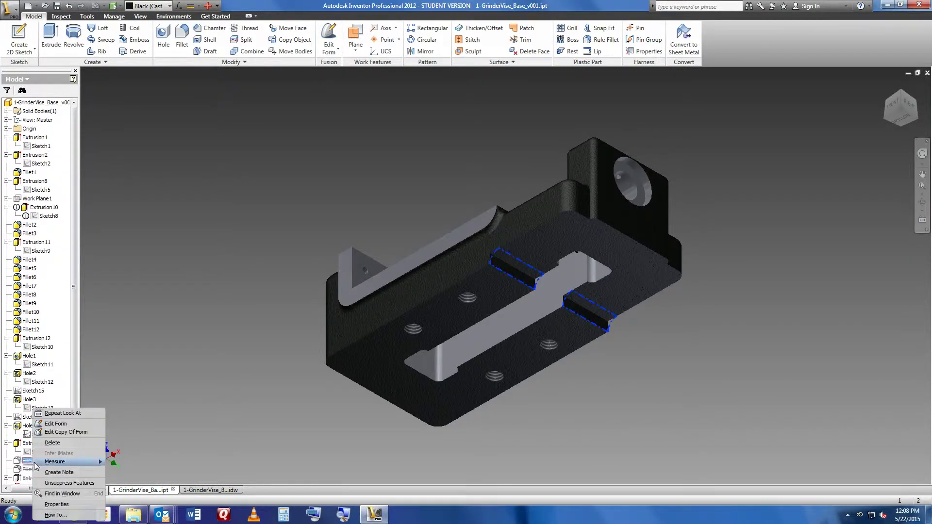
{"action": "left_click", "coordinate": [58, 484]}
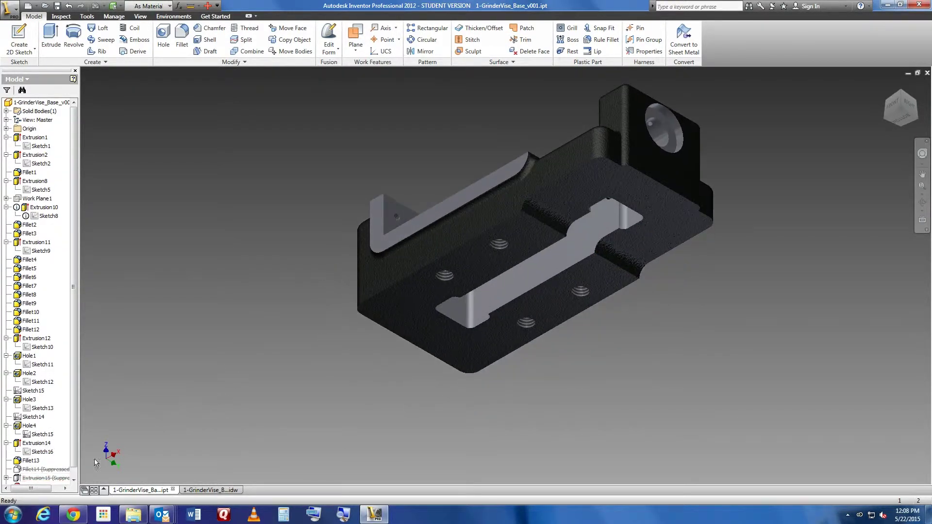
Toggle Fillet13 off and back on, then unsuppress Fillet14 to round the recess border
{"action": "right_click", "coordinate": [32, 460]}
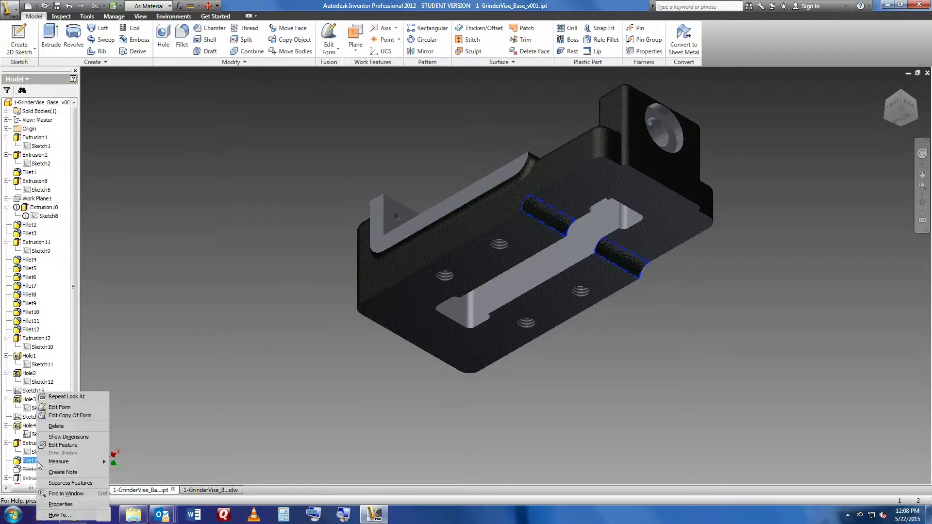
{"action": "left_click", "coordinate": [54, 483]}
{"action": "right_click", "coordinate": [32, 460]}
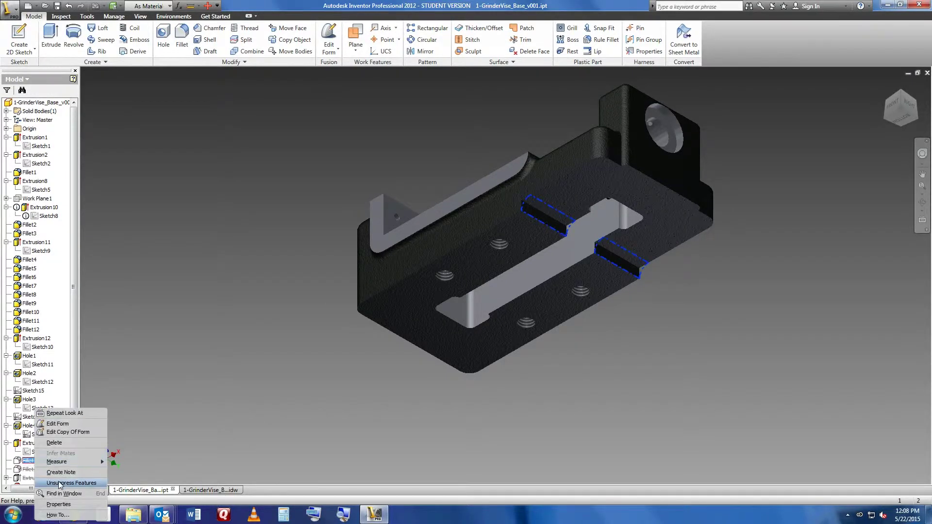
{"action": "left_click", "coordinate": [54, 483]}
{"action": "right_click", "coordinate": [44, 469]}
{"action": "left_click", "coordinate": [68, 485]}
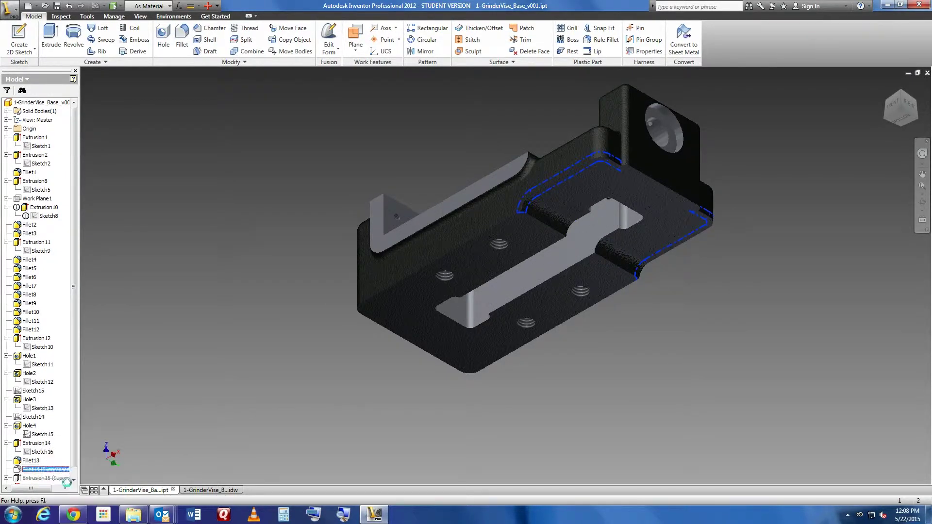
Unsuppress Extrusion15 to fill the slot and review its Sketch14
{"action": "middle_click_drag", "start_coordinate": [152, 391], "coordinate": [170, 371]}
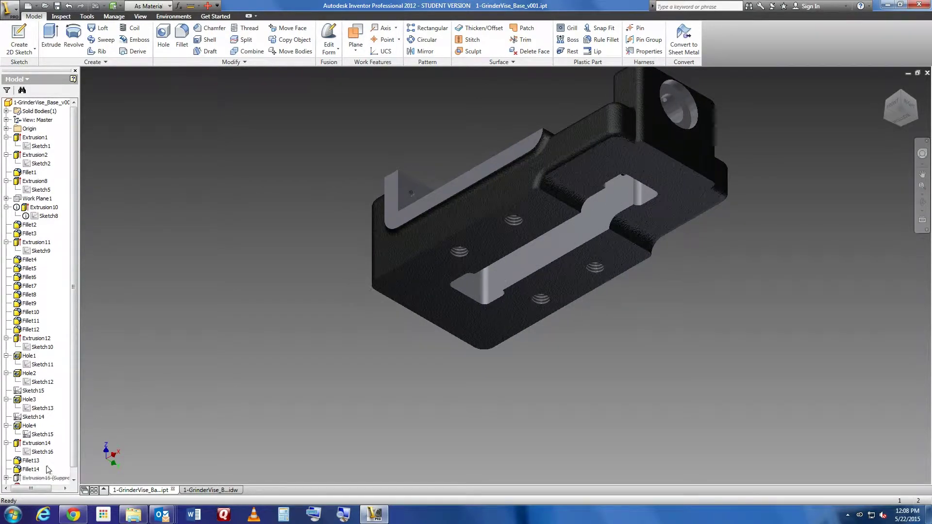
{"action": "scroll", "coordinate": [75, 471], "scroll_direction": "down", "scroll_amount": 1}
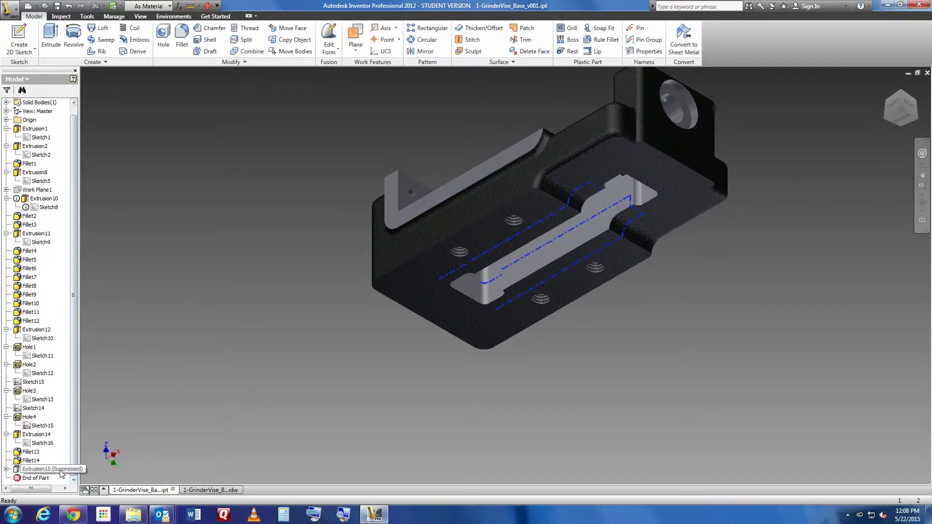
{"action": "right_click", "coordinate": [59, 469]}
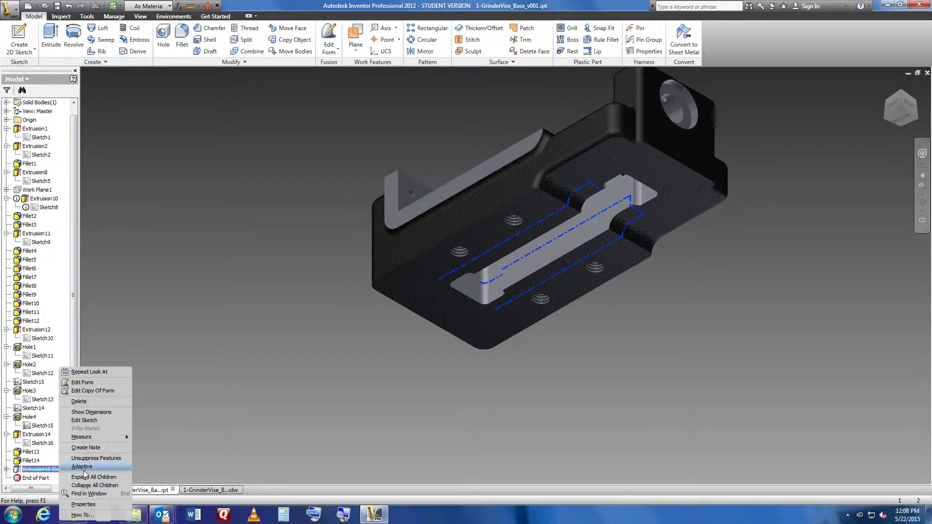
{"action": "left_click", "coordinate": [89, 458]}
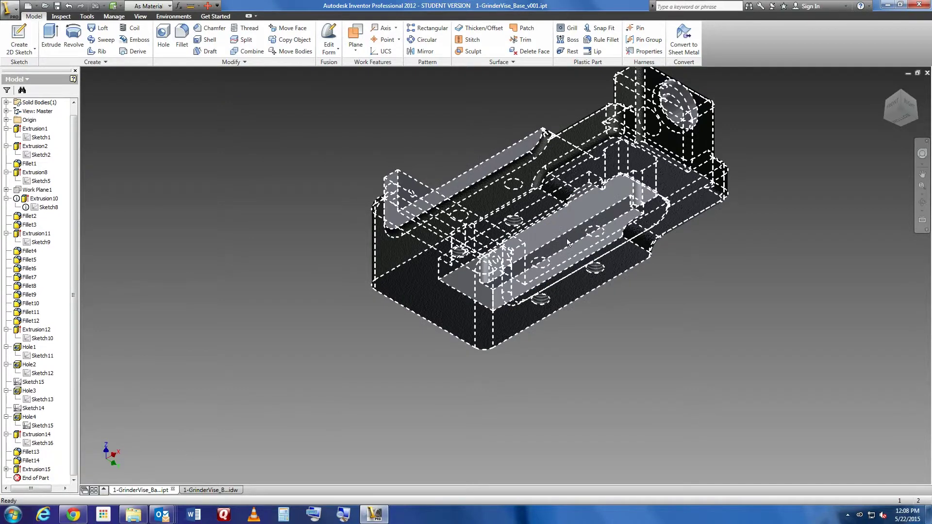
{"action": "left_click", "coordinate": [7, 469]}
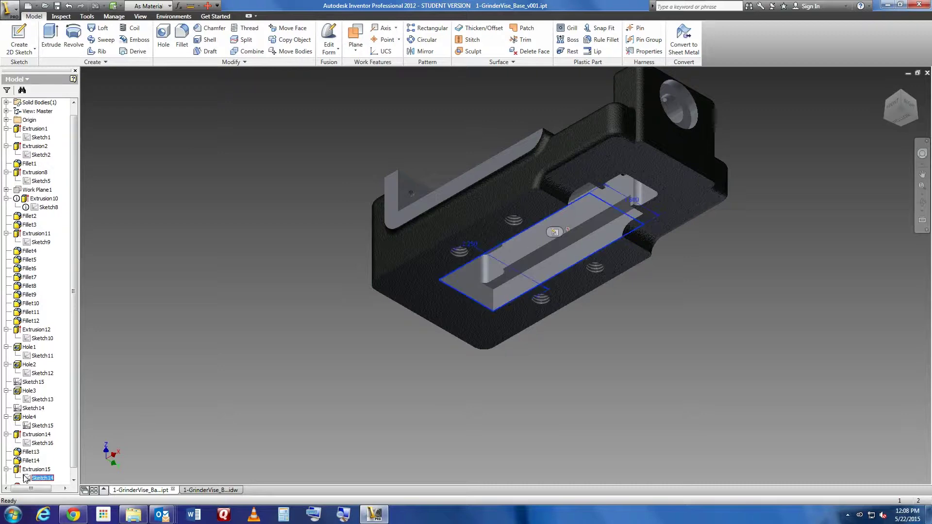
{"action": "double_click", "coordinate": [27, 478]}
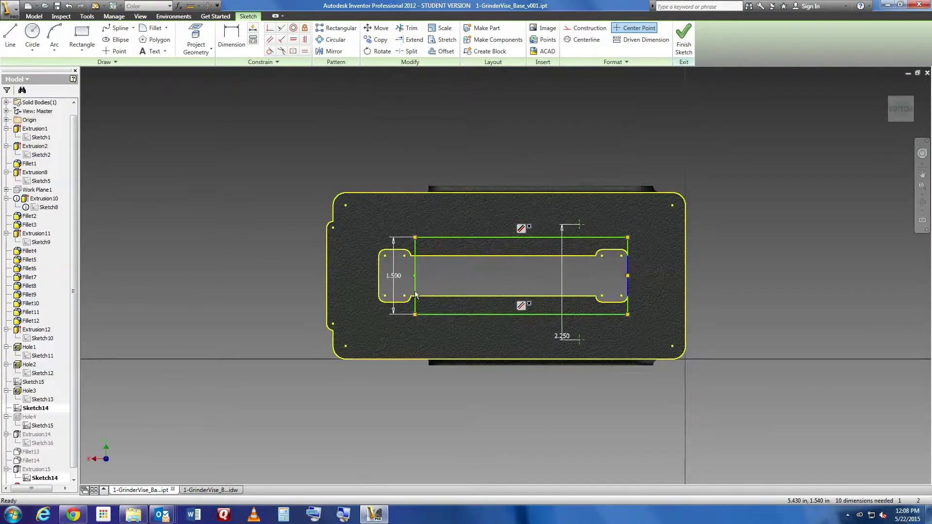
{"action": "right_click", "coordinate": [220, 390]}
{"action": "left_click", "coordinate": [225, 410]}
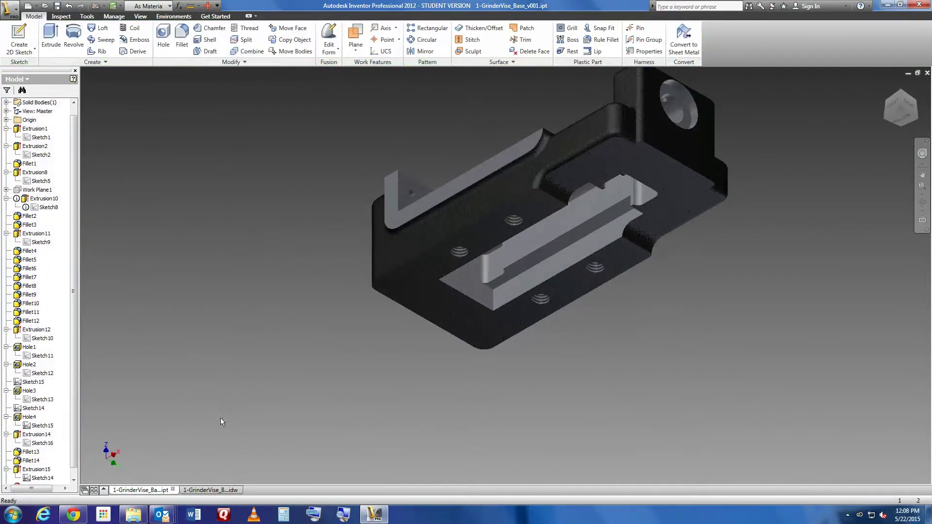
{"action": "left_click", "coordinate": [6, 469]}
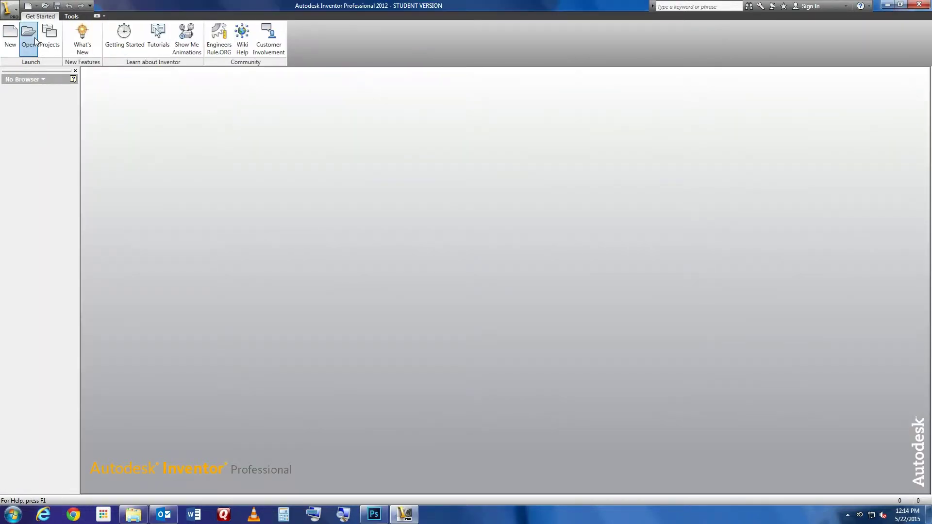
Open 2-GrinderVise_Sliding_Jaw_v001.ipt, pan it into view, and review Extrusion1's Sketch1
{"action": "double_click", "coordinate": [517, 285]}
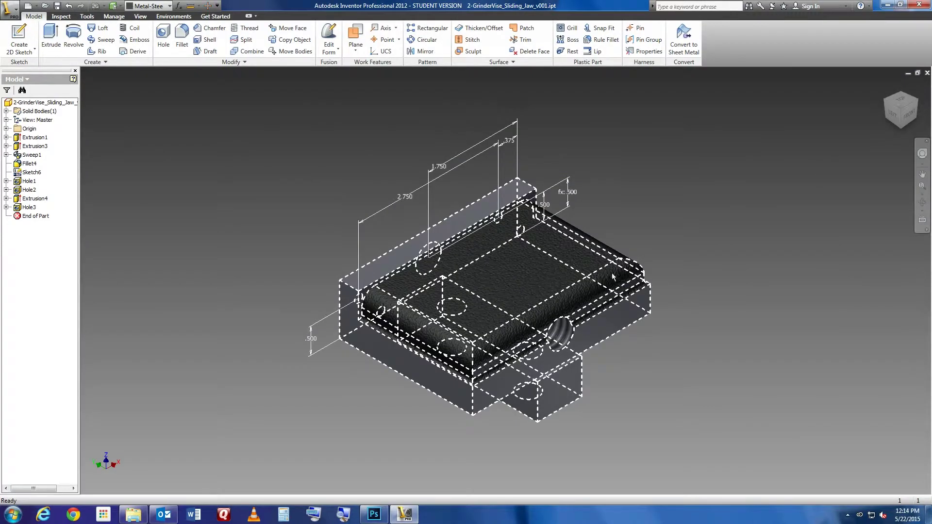
{"action": "key", "text": "F2"}
{"action": "left_click_drag", "start_coordinate": [675, 246], "coordinate": [651, 248]}
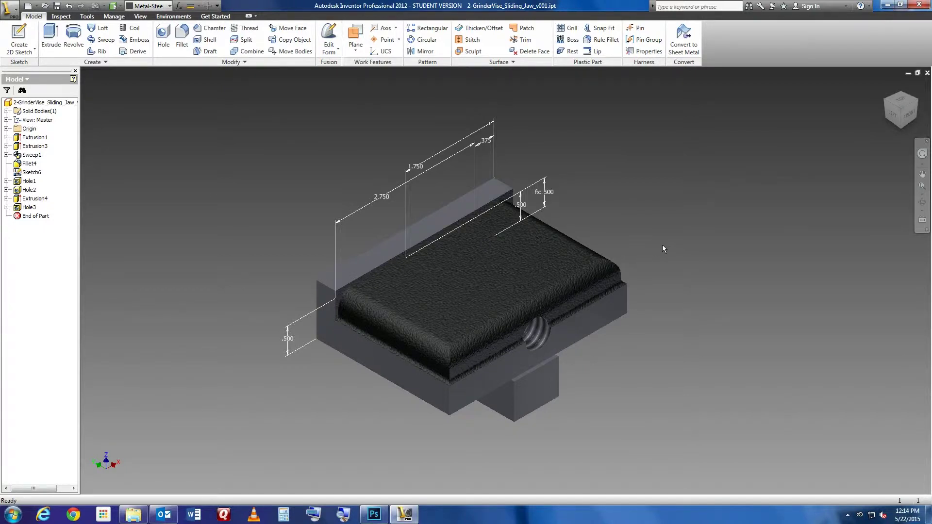
{"action": "double_click", "coordinate": [29, 146]}
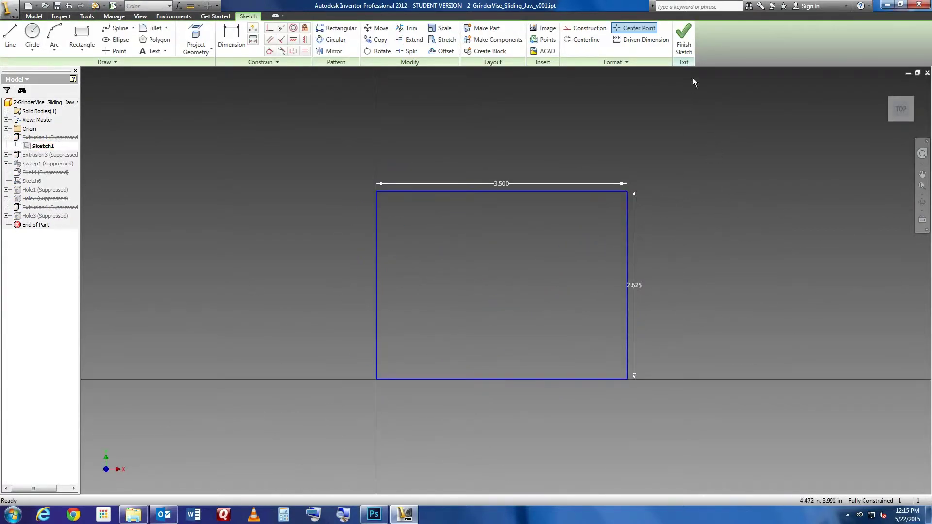
{"action": "left_click", "coordinate": [683, 37]}
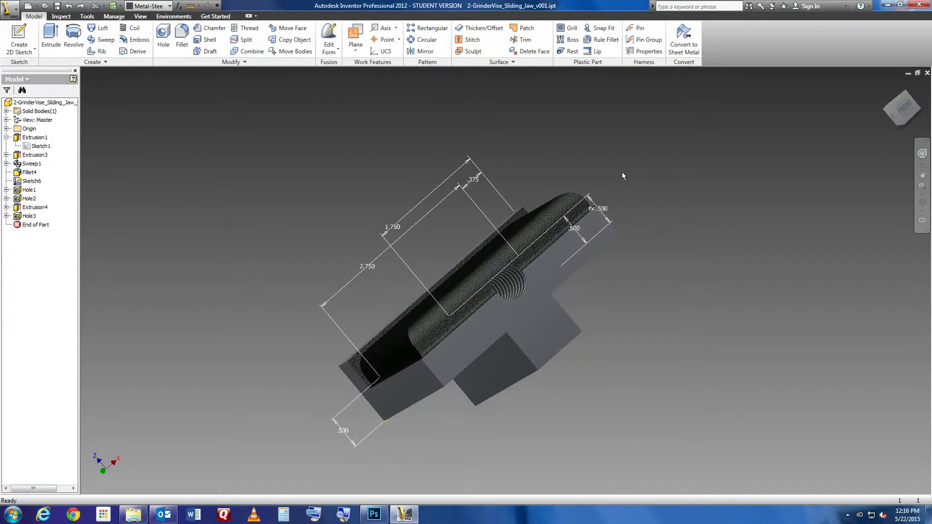
Hide Sketch6's dimensions and return the sliding jaw to its home isometric view
{"action": "right_click", "coordinate": [32, 181]}
{"action": "left_click", "coordinate": [62, 270]}
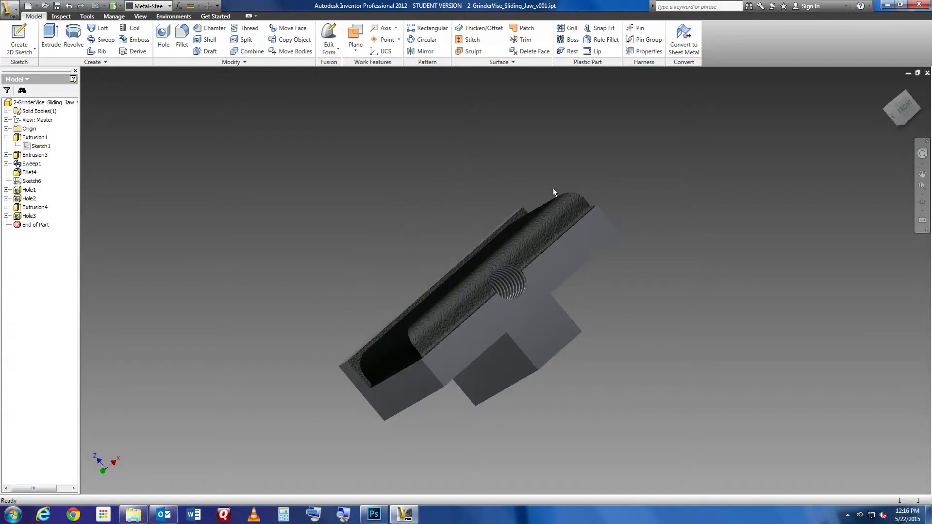
{"action": "mouse_move", "coordinate": [536, 188]}
{"action": "middle_mouse_down", "text": "shift"}
{"action": "mouse_move", "coordinate": [569, 206]}
{"action": "mouse_move", "coordinate": [706, 224]}
{"action": "mouse_move", "coordinate": [566, 222]}
{"action": "mouse_move", "coordinate": [343, 273]}
{"action": "mouse_move", "coordinate": [608, 232]}
{"action": "mouse_move", "coordinate": [623, 242]}
{"action": "middle_mouse_up", "text": "shift"}
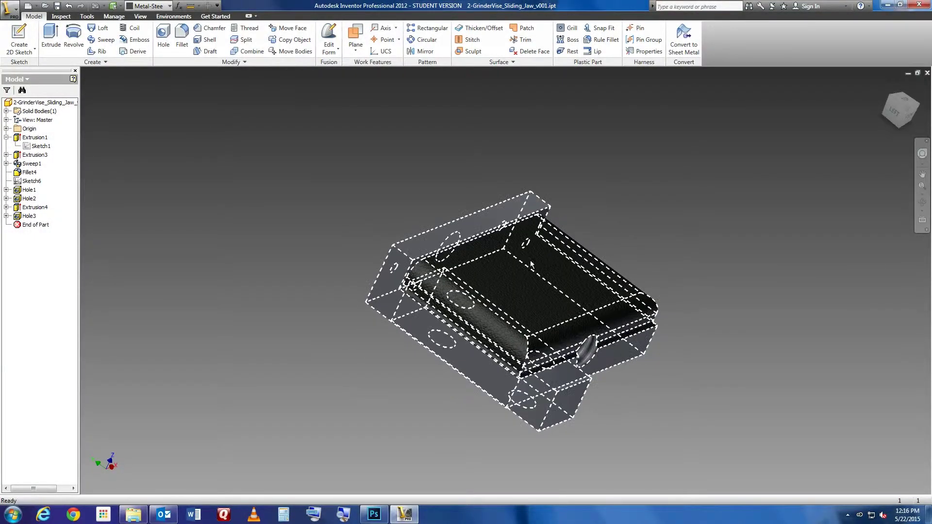
{"action": "left_click", "coordinate": [886, 86]}
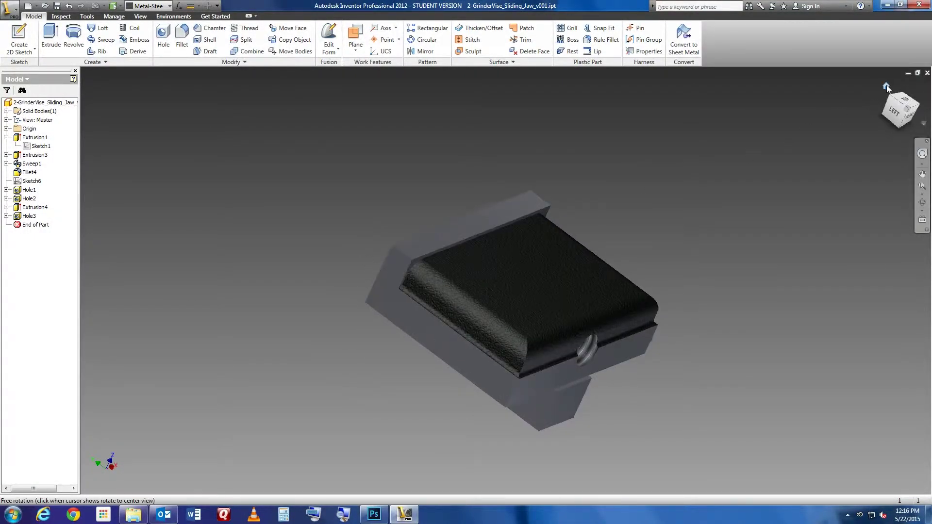
Save the view as Home at fixed distance, reset the front, and open 3-GrinderVise_Clamp_Plate_v001.ipt
{"action": "right_click", "coordinate": [886, 86]}
{"action": "mouse_move", "coordinate": [881, 154]}
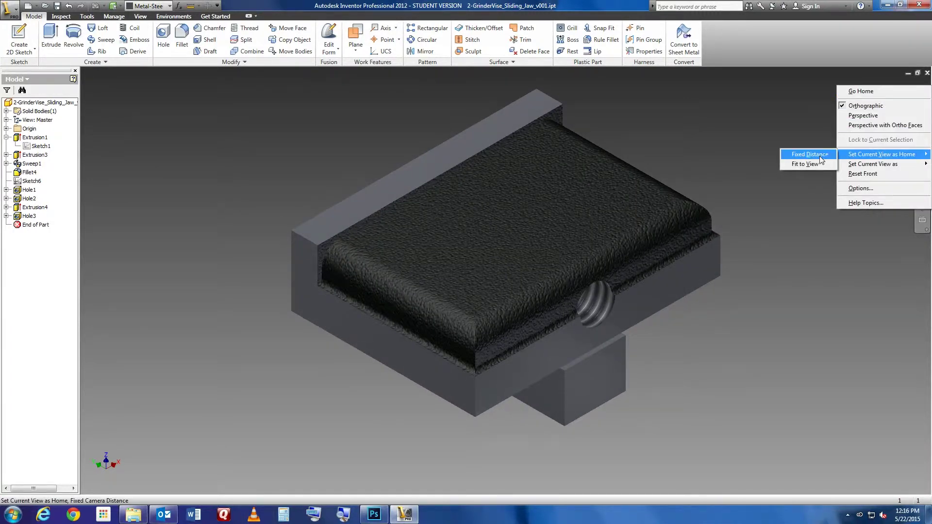
{"action": "left_click", "coordinate": [817, 164]}
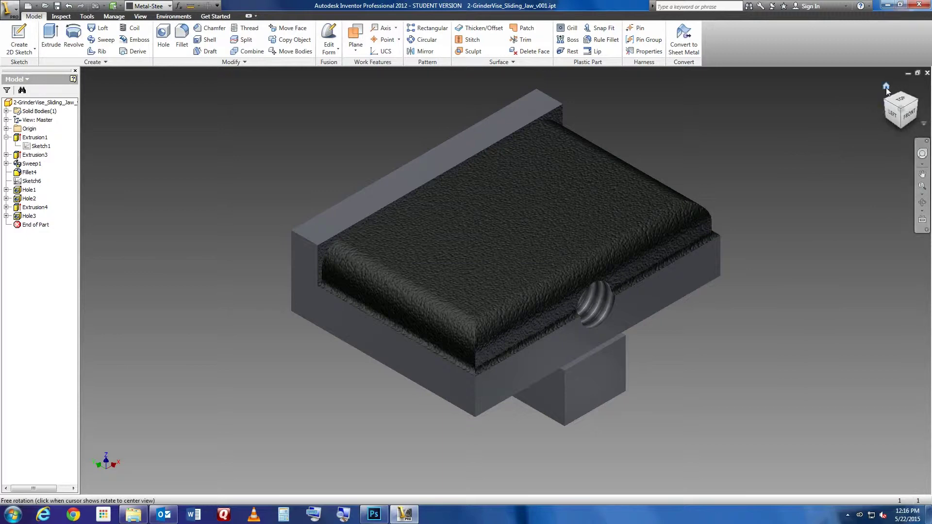
{"action": "right_click", "coordinate": [886, 88]}
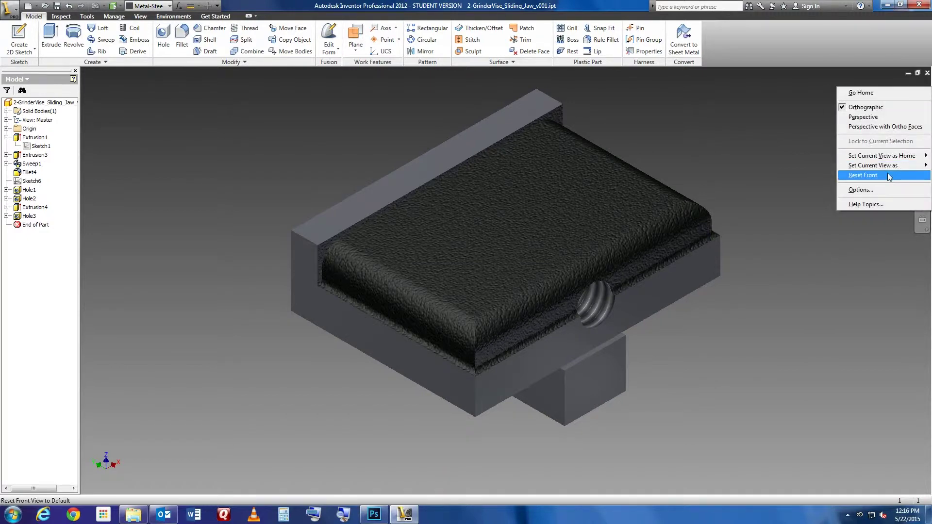
{"action": "mouse_move", "coordinate": [874, 165]}
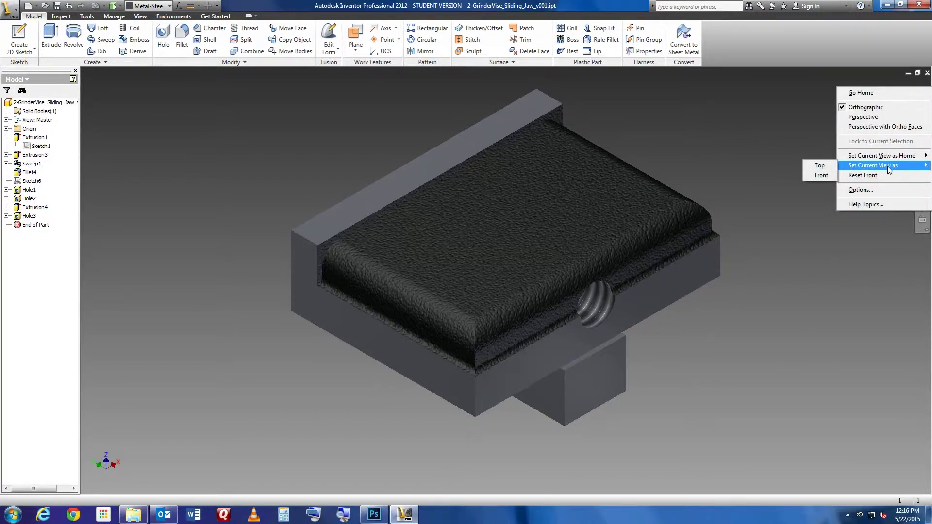
{"action": "left_click", "coordinate": [831, 43]}
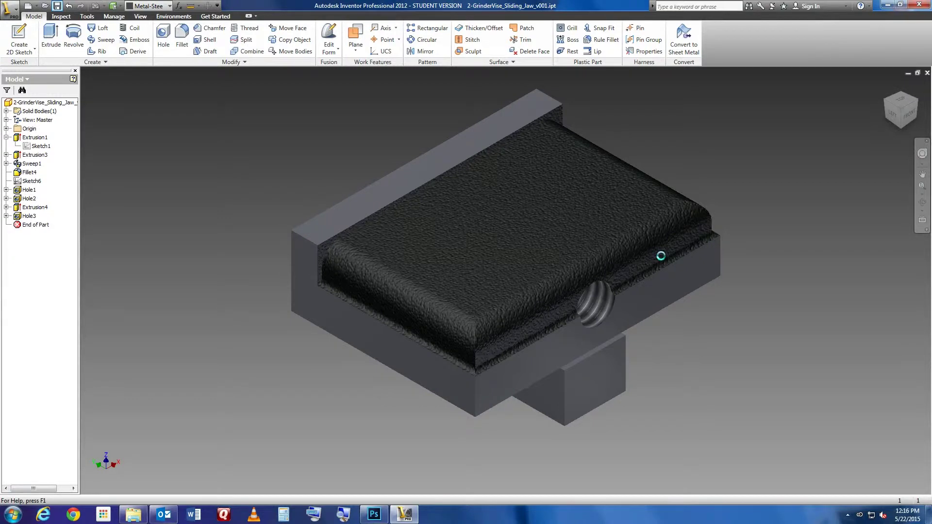
{"action": "left_click", "coordinate": [46, 6]}
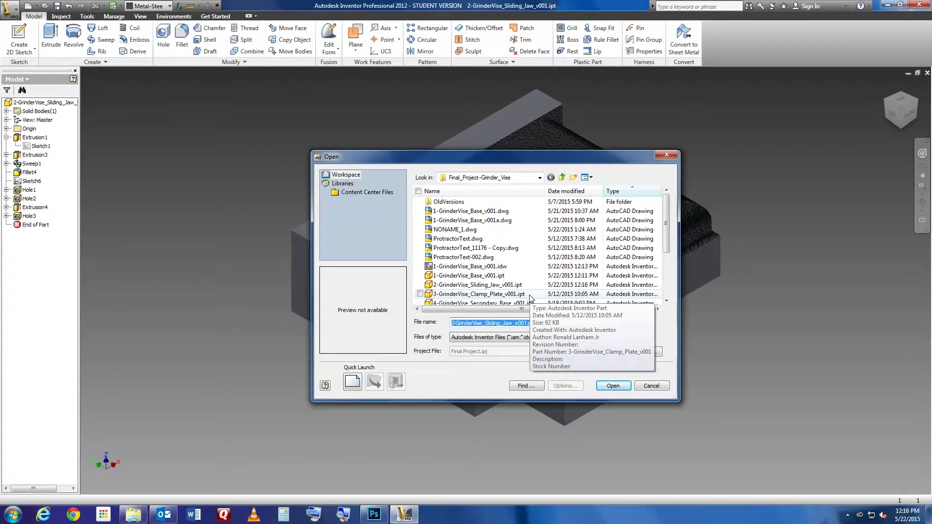
{"action": "double_click", "coordinate": [527, 295]}
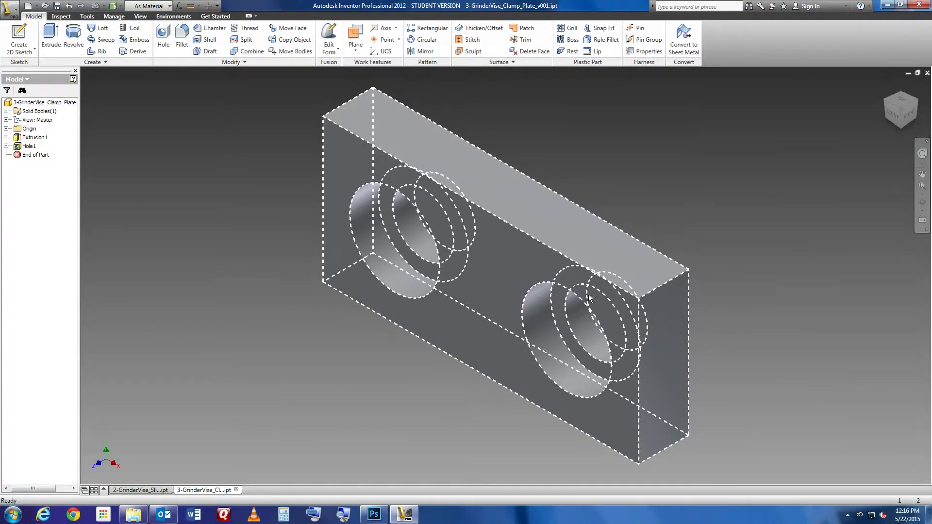
Rotate the clamp plate to its front face and suppress the Hole1 feature
{"action": "mouse_move", "coordinate": [557, 295]}
{"action": "middle_mouse_down", "text": "shift"}
{"action": "mouse_move", "coordinate": [573, 214]}
{"action": "mouse_move", "coordinate": [589, 266]}
{"action": "mouse_move", "coordinate": [704, 264]}
{"action": "mouse_move", "coordinate": [657, 286]}
{"action": "mouse_move", "coordinate": [641, 243]}
{"action": "middle_mouse_up", "text": "shift"}
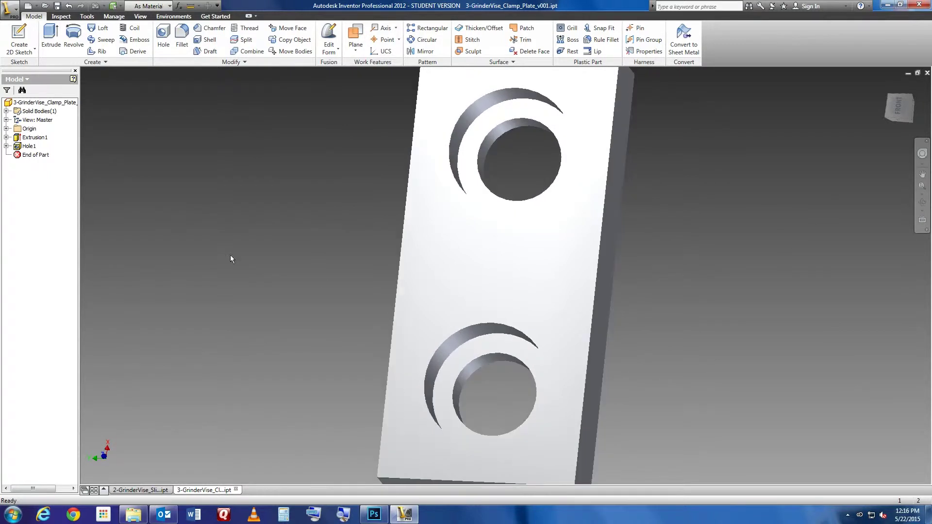
{"action": "right_click", "coordinate": [28, 147]}
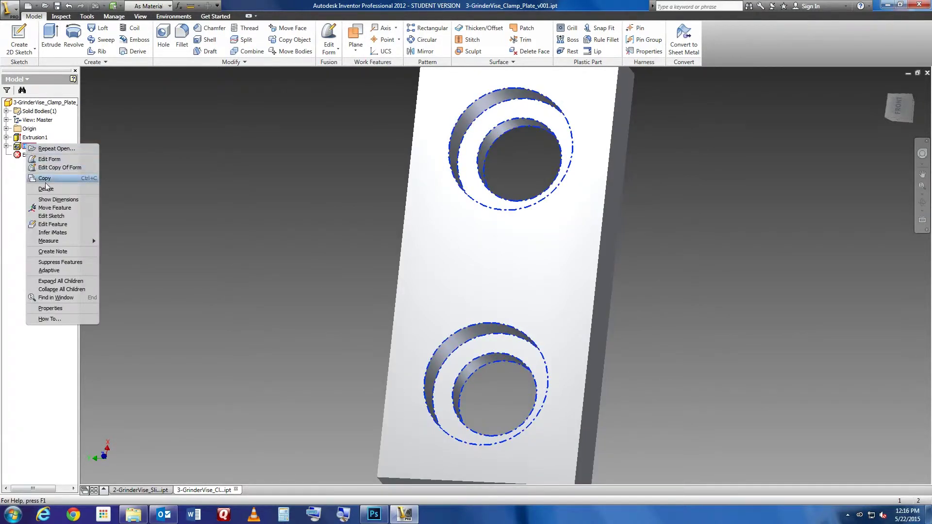
{"action": "left_click", "coordinate": [59, 265]}
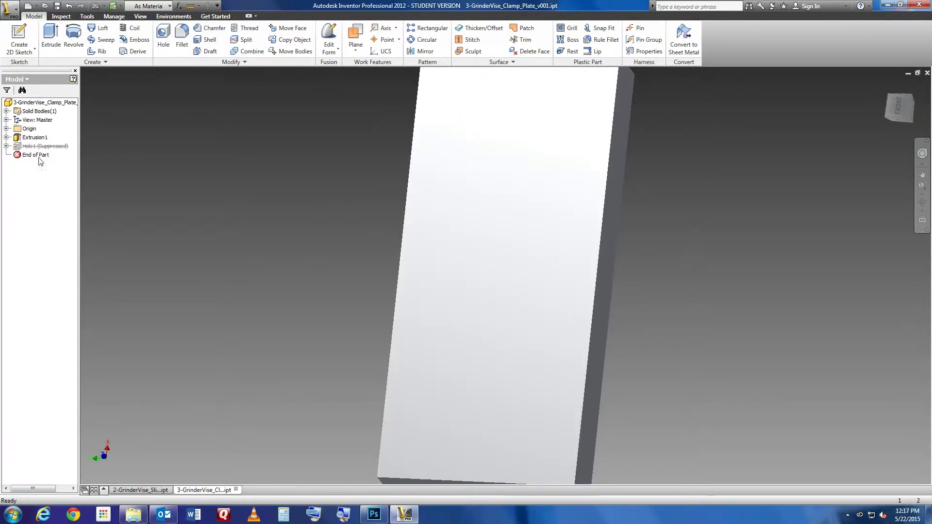
{"action": "right_click", "coordinate": [37, 137]}
Suppress Extrusion1, review Sketch1's 2.750 × 1.250 rectangle, then unsuppress Extrusion1 again
{"action": "left_click", "coordinate": [70, 263]}
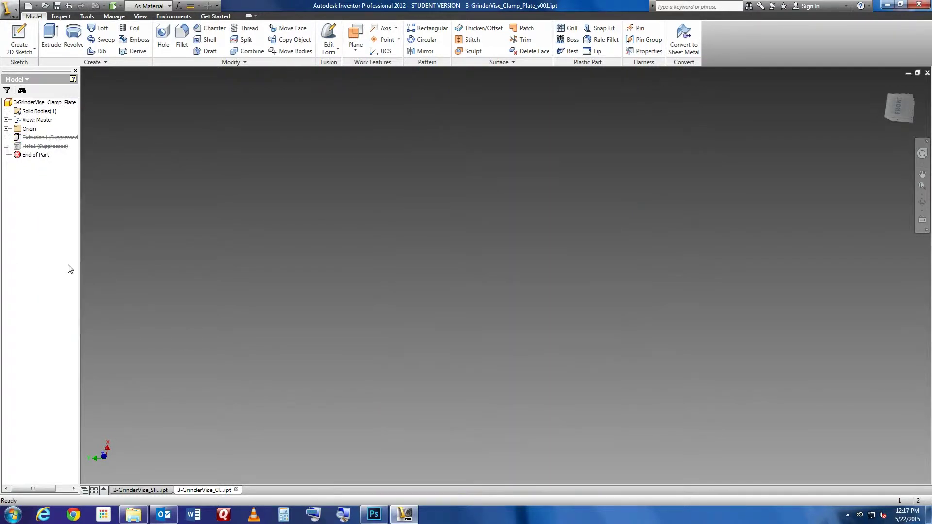
{"action": "left_click", "coordinate": [6, 137]}
{"action": "left_click", "coordinate": [29, 149]}
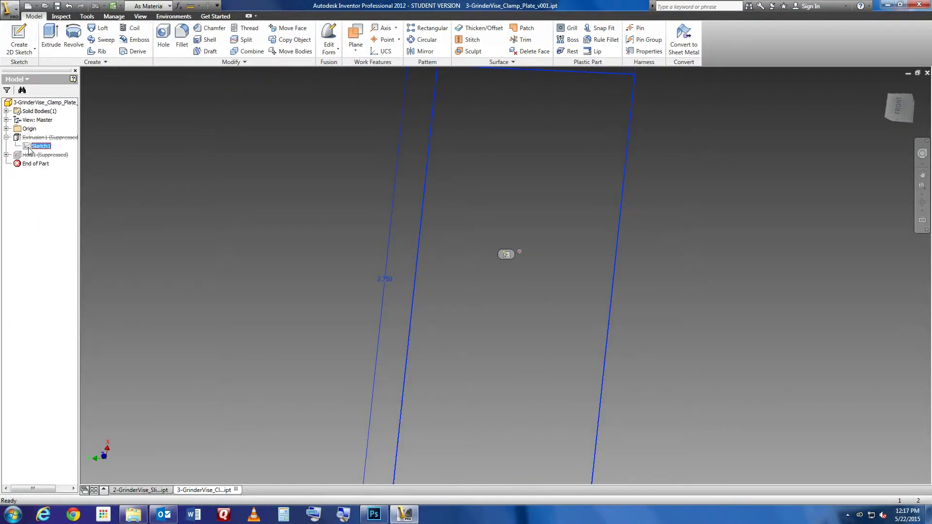
{"action": "double_click", "coordinate": [29, 149]}
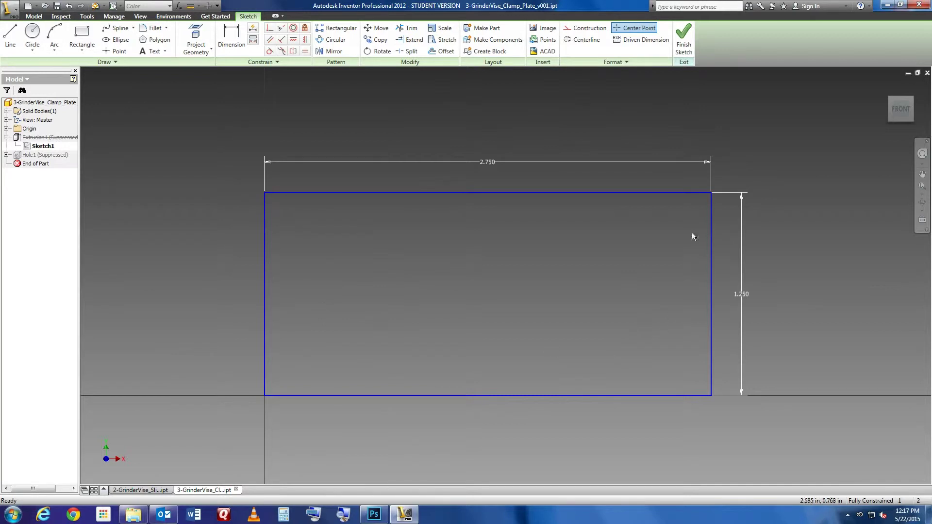
{"action": "left_click", "coordinate": [685, 39]}
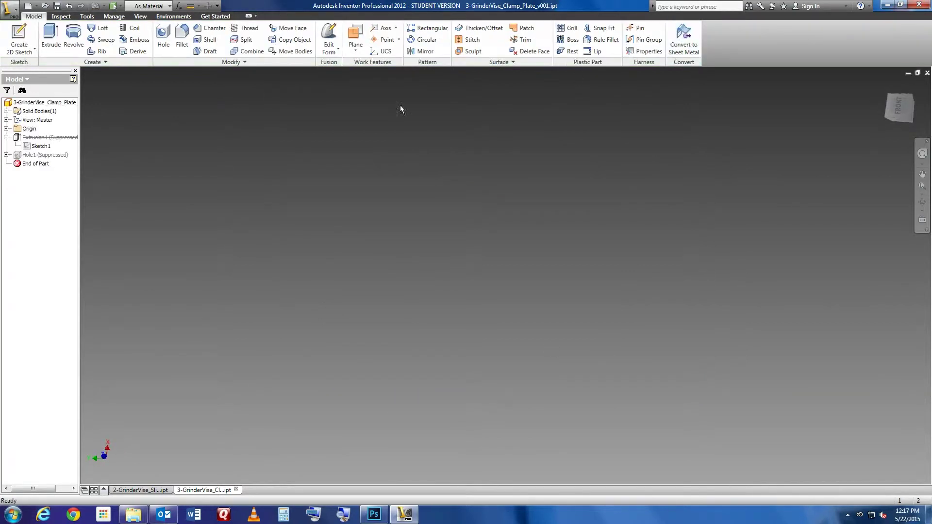
{"action": "right_click", "coordinate": [48, 142]}
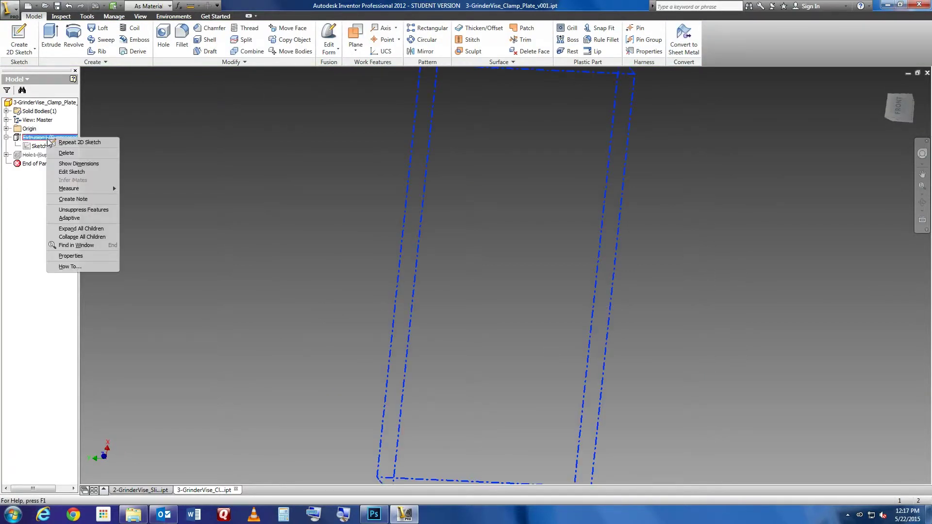
{"action": "left_click", "coordinate": [73, 208]}
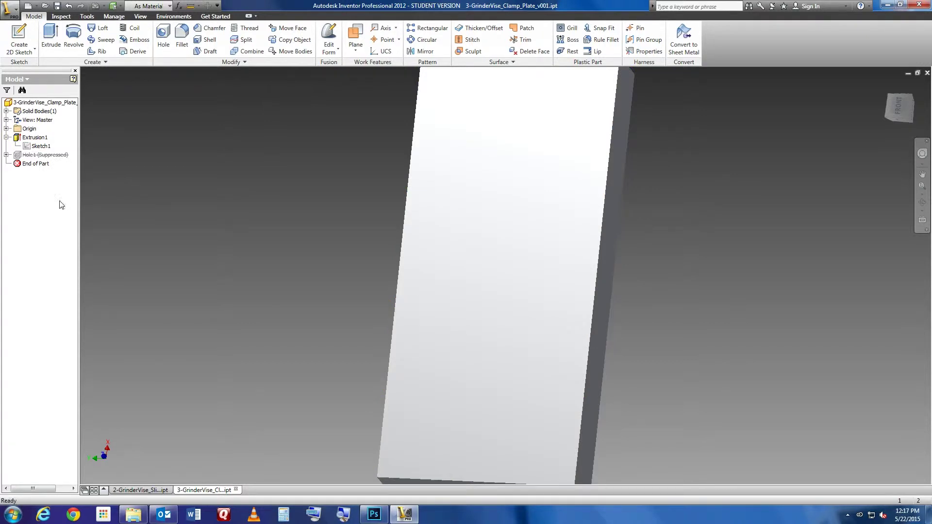
Unsuppress the clamp plate's Hole1 feature to restore its counterbored holes
{"action": "left_click", "coordinate": [30, 154]}
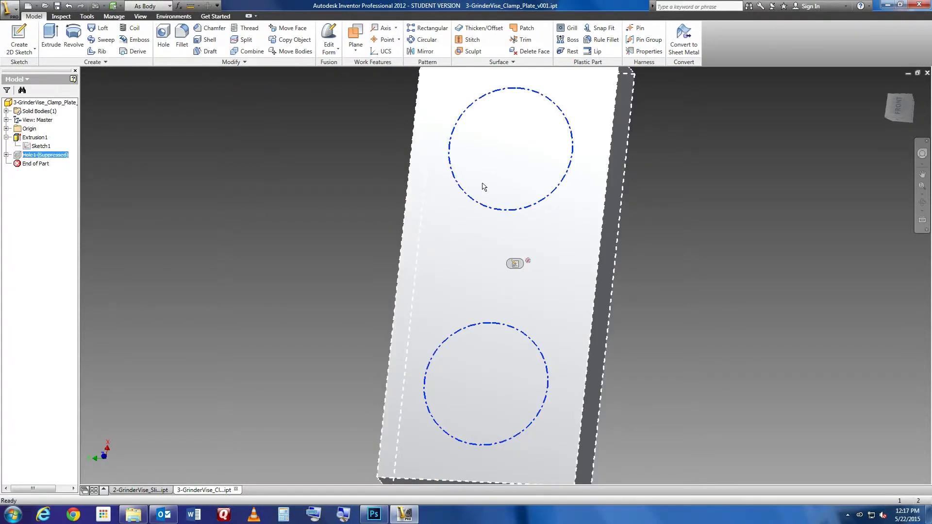
{"action": "right_click", "coordinate": [31, 155]}
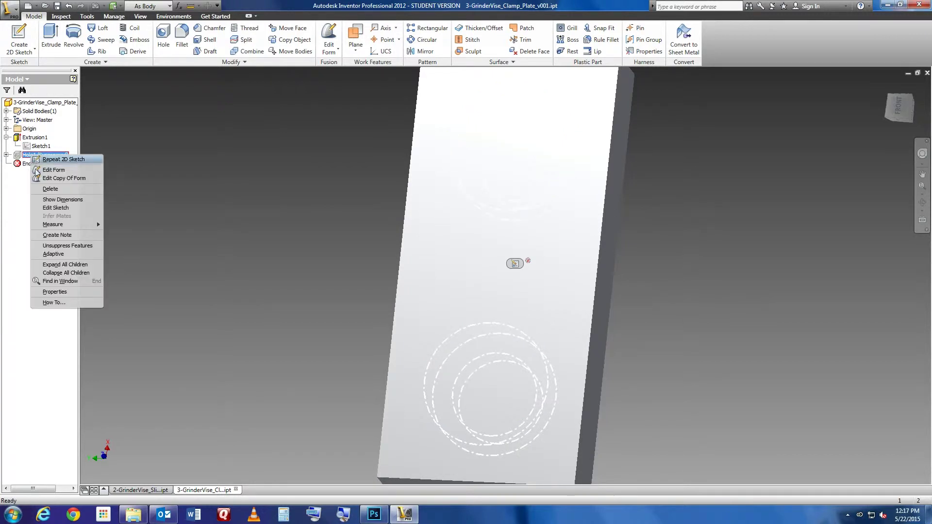
{"action": "left_click", "coordinate": [59, 245]}
Review Hole1's settings (0.781 in counterbore, 0.25 deep, 0.531 in through all) and accept them
{"action": "double_click", "coordinate": [32, 155]}
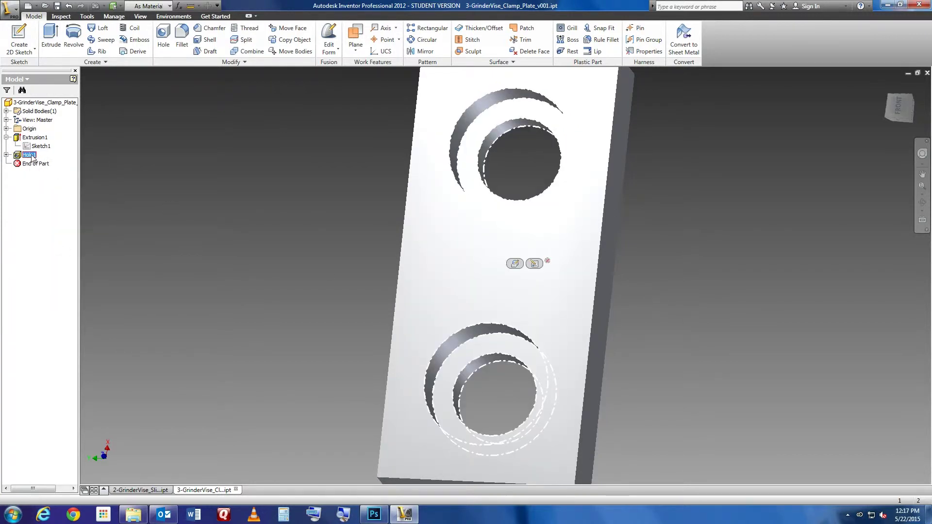
{"action": "left_click_drag", "start_coordinate": [464, 116], "coordinate": [710, 188]}
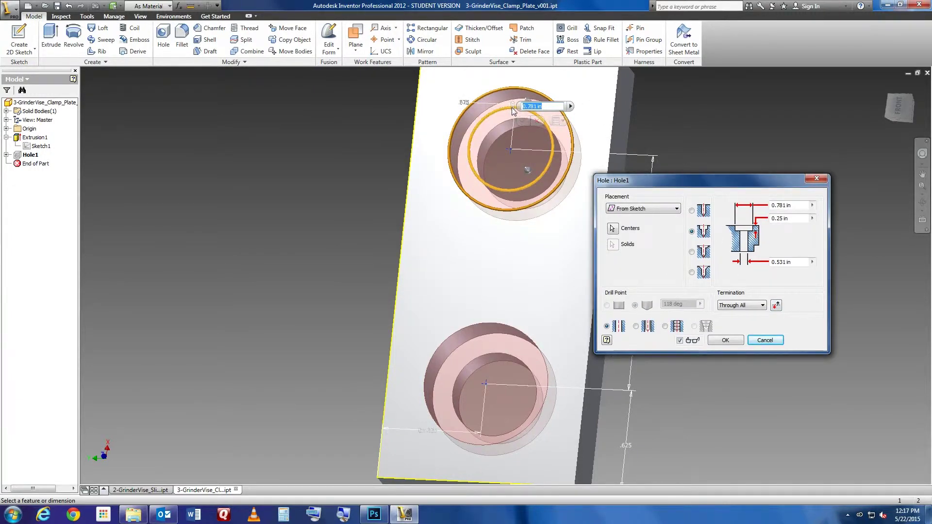
{"action": "left_click_drag", "start_coordinate": [512, 106], "coordinate": [158, 141]}
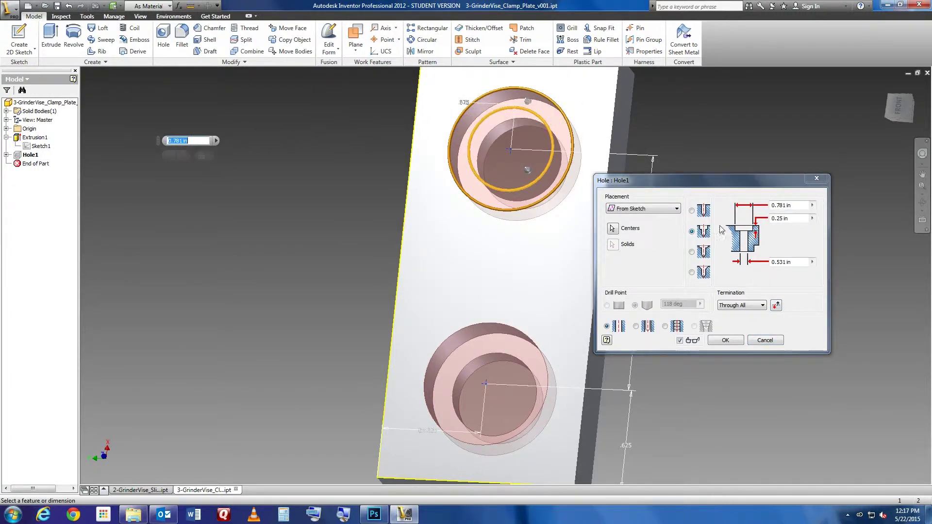
{"action": "left_click_drag", "start_coordinate": [740, 188], "coordinate": [775, 175]}
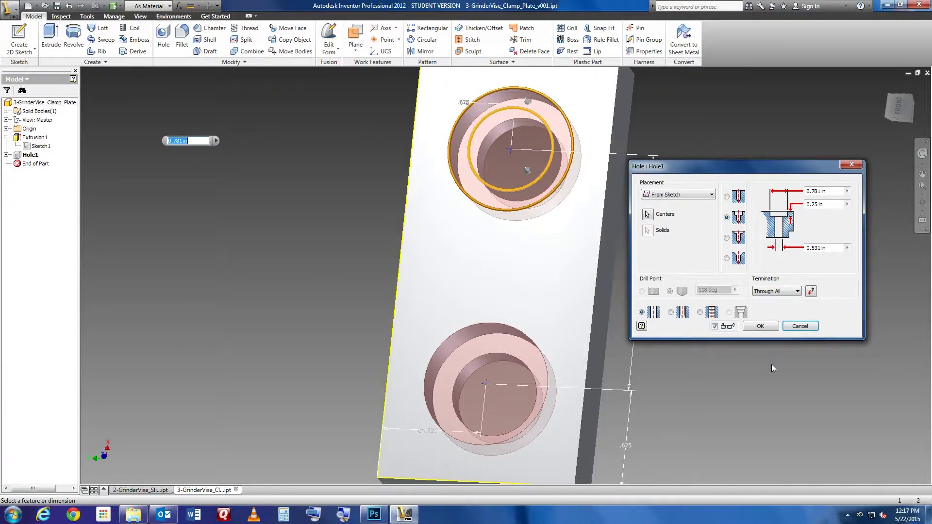
{"action": "left_click", "coordinate": [801, 326]}
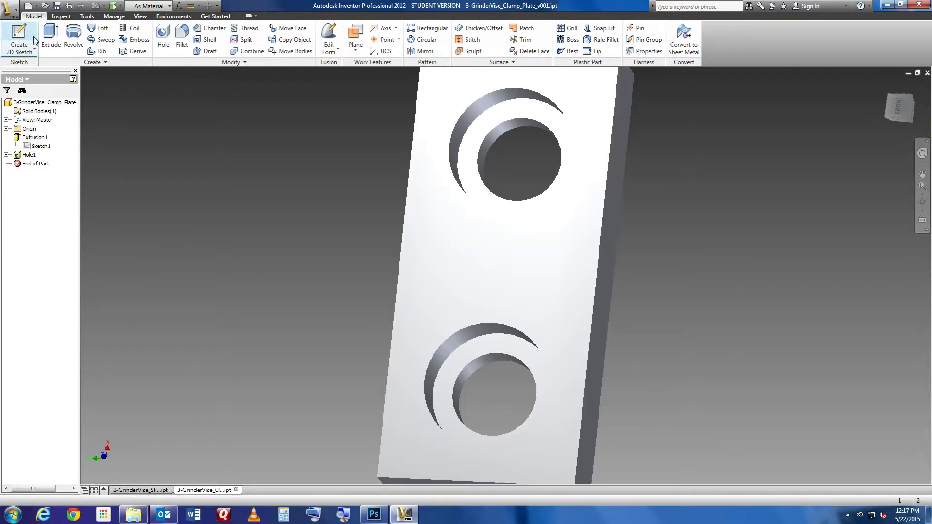
Try opening 4-GrinderVise_Secondary_Base_v001.ipt and dismiss the could-not-open error
{"action": "left_click", "coordinate": [45, 6]}
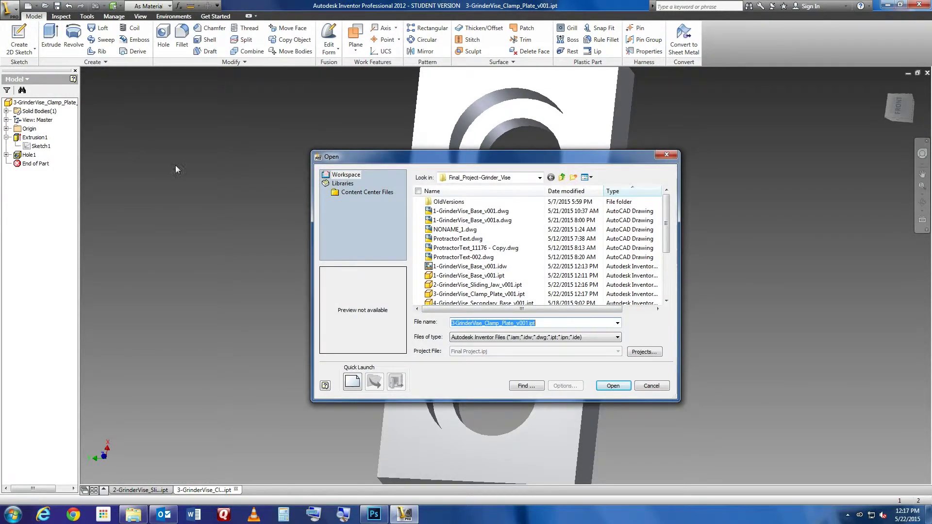
{"action": "left_click", "coordinate": [457, 303]}
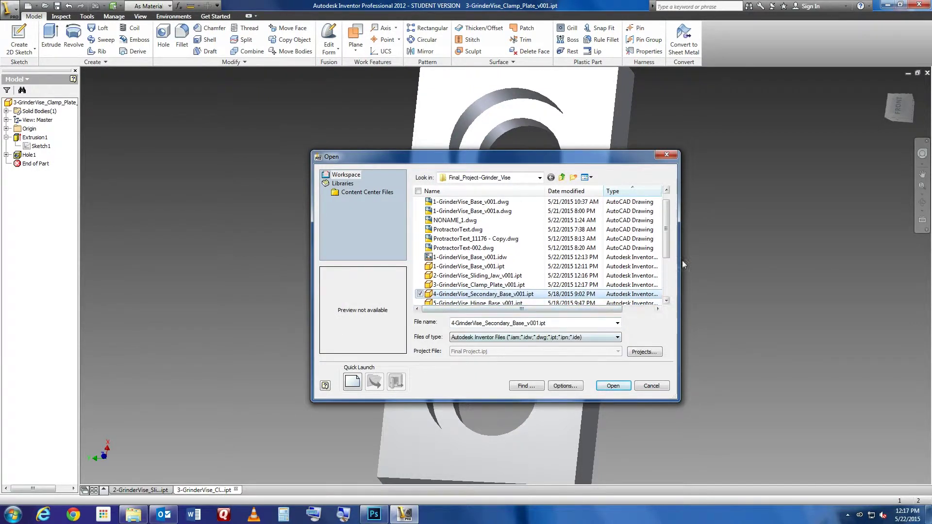
{"action": "left_click_drag", "start_coordinate": [666, 240], "coordinate": [666, 261]}
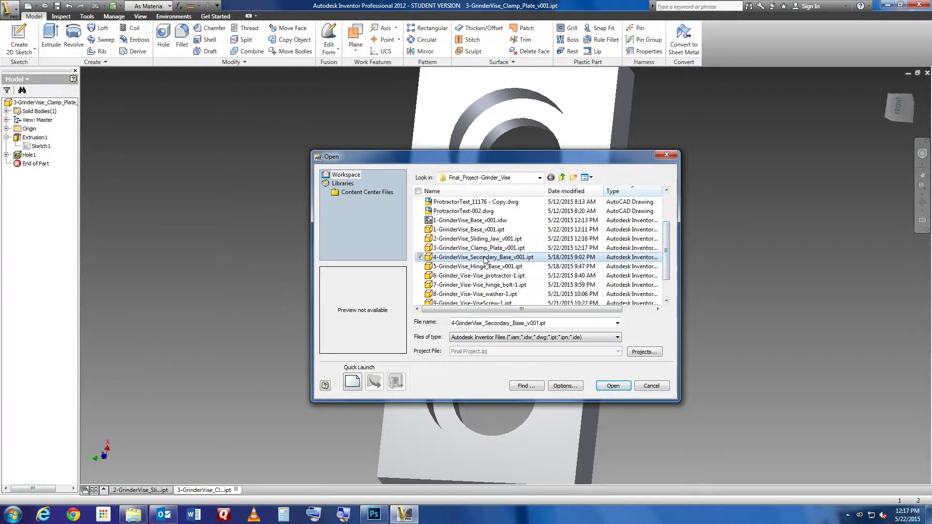
{"action": "left_click", "coordinate": [613, 386]}
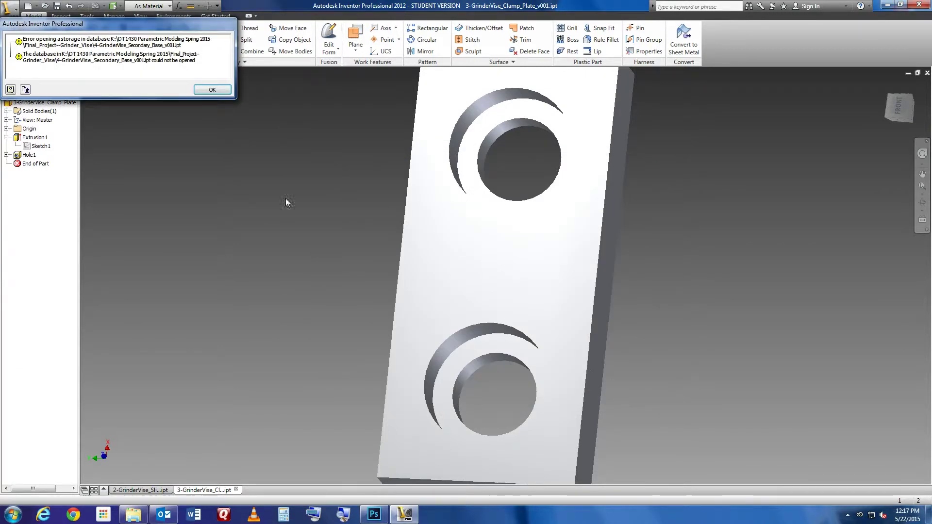
{"action": "left_click", "coordinate": [211, 91]}
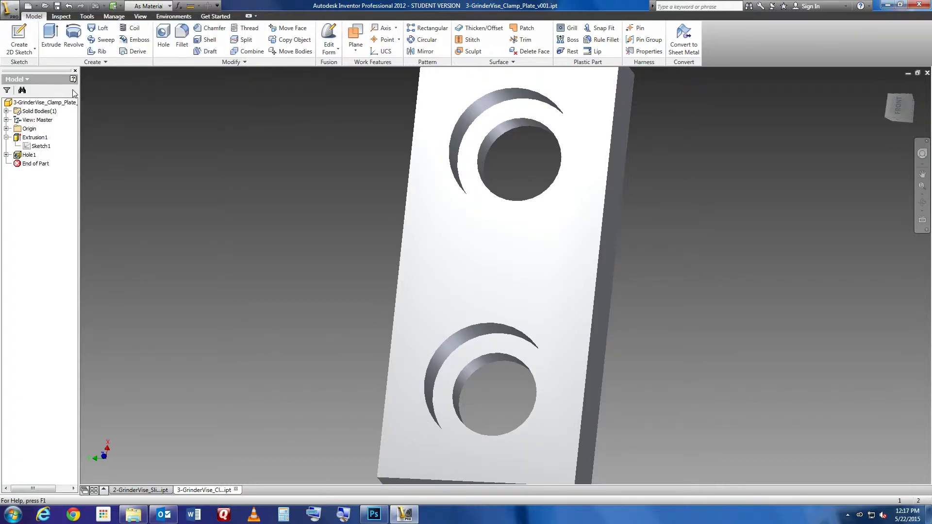
Open 5-GrinderVise_Hinge_Base_v001.ipt, accepting the educational-version warning
{"action": "left_click", "coordinate": [50, 6]}
{"action": "scroll", "coordinate": [672, 300], "scroll_direction": "down", "scroll_amount": 2}
{"action": "scroll", "coordinate": [672, 300], "scroll_direction": "down", "scroll_amount": 1}
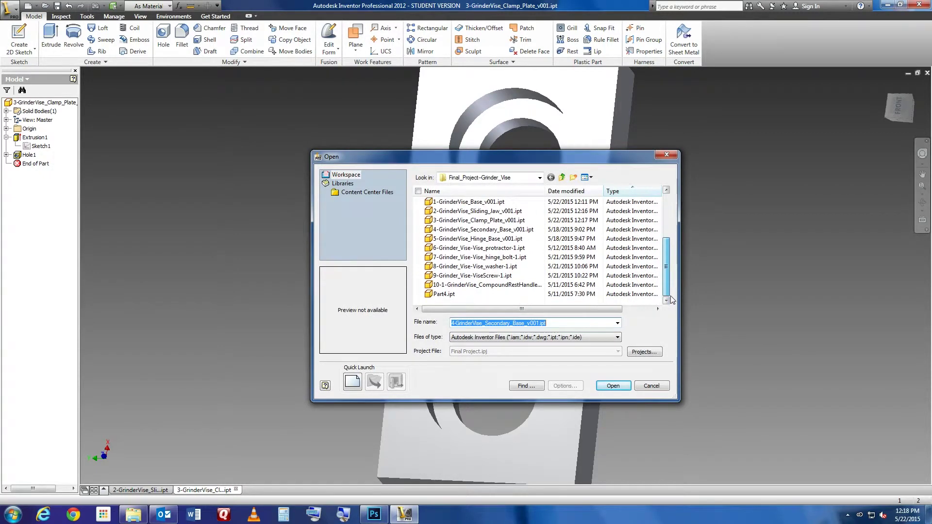
{"action": "left_click", "coordinate": [500, 238]}
{"action": "left_click", "coordinate": [609, 386]}
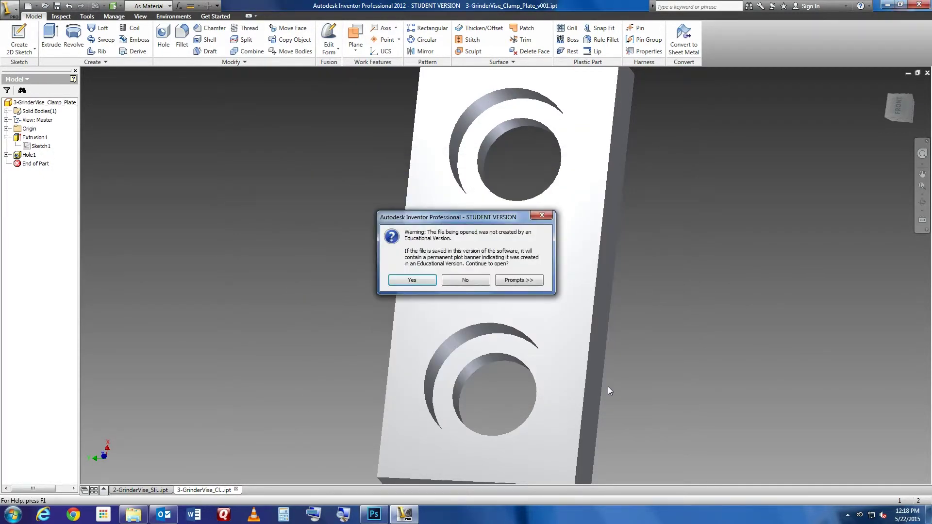
{"action": "left_click", "coordinate": [424, 280]}
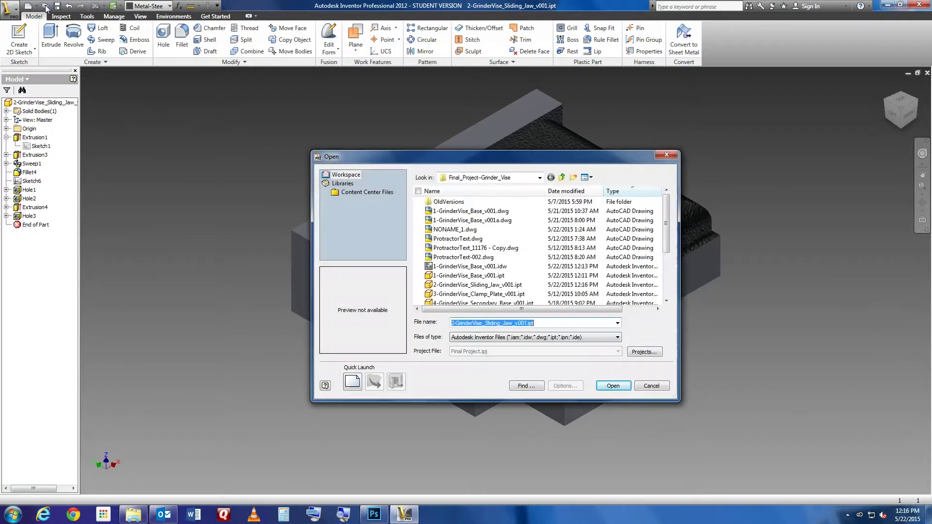
{"action": "mouse_move", "coordinate": [478, 293]}
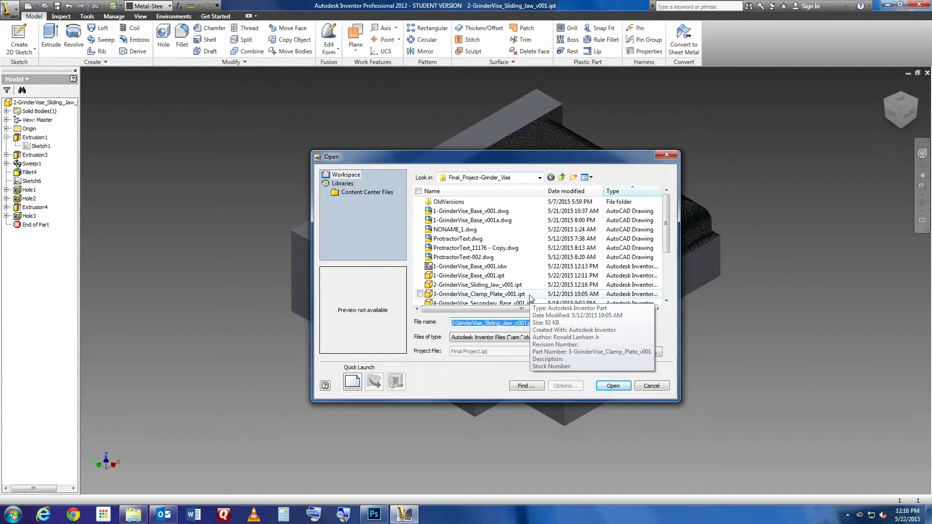
Reopen the clamp plate part and edit its 2.750 × 1.250 Sketch1 rectangle
{"action": "double_click", "coordinate": [529, 295]}
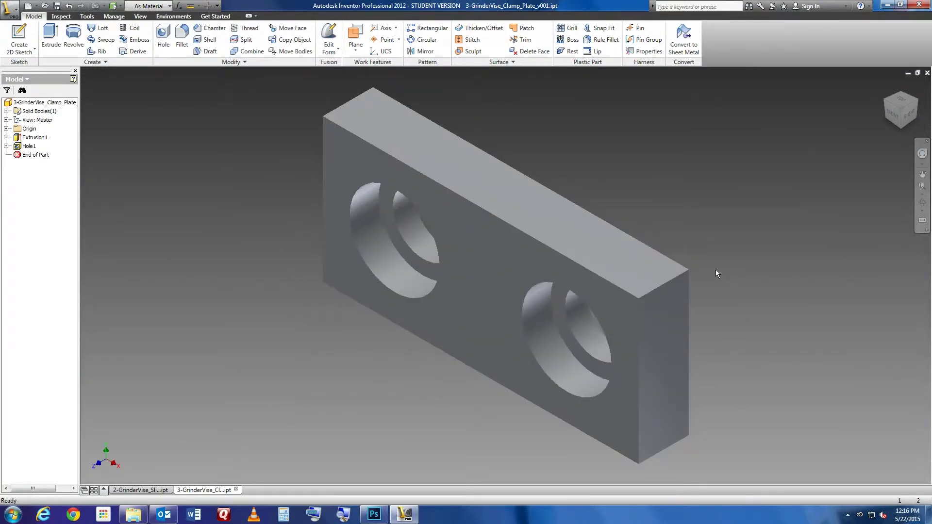
{"action": "double_click", "coordinate": [30, 146]}
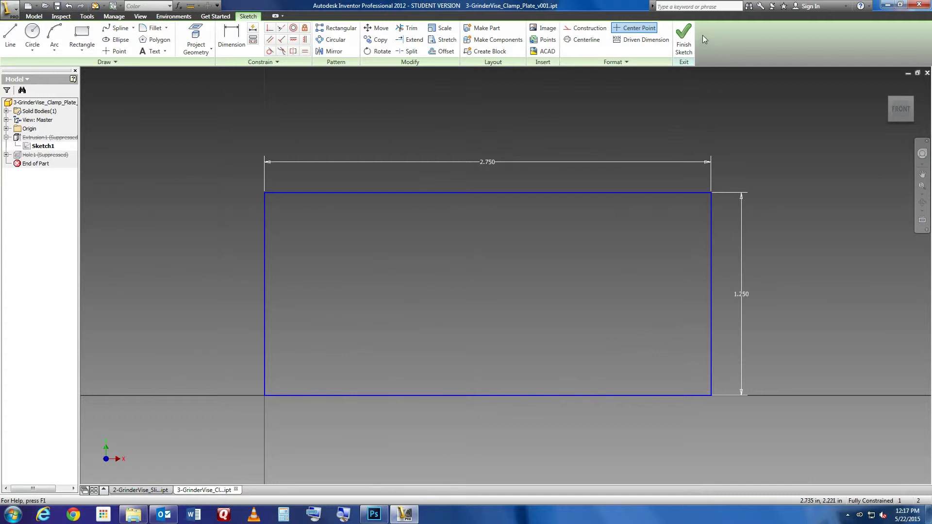
Finish the sketch and unsuppress the clamp plate's Extrusion1 and Hole1 features
{"action": "left_click", "coordinate": [683, 41]}
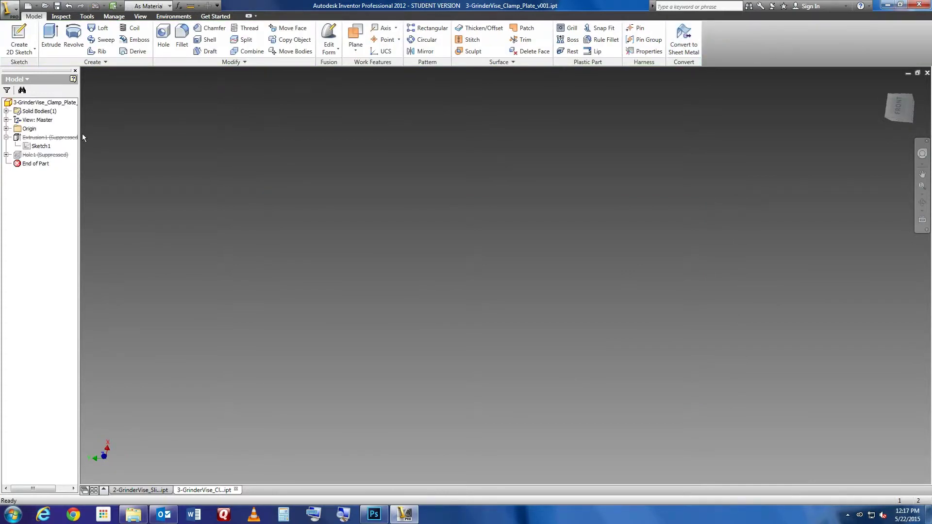
{"action": "right_click", "coordinate": [48, 138]}
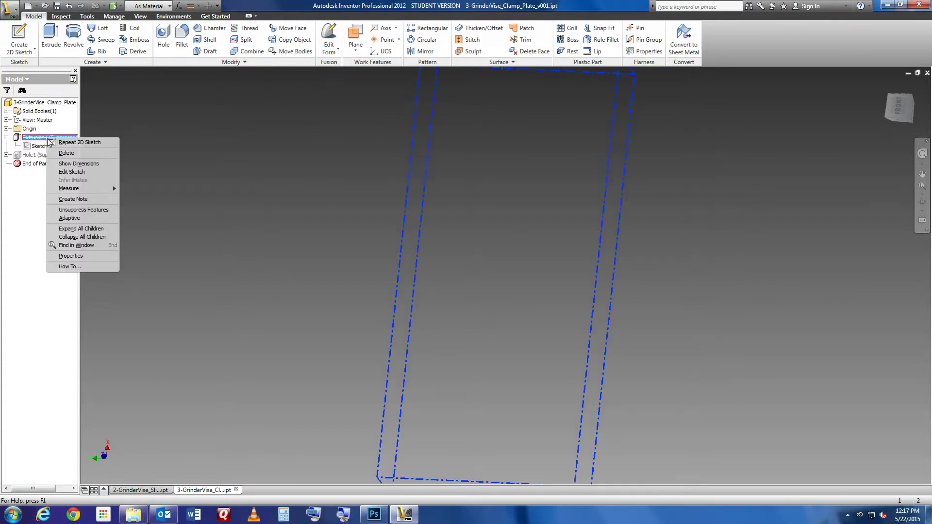
{"action": "left_click", "coordinate": [73, 209]}
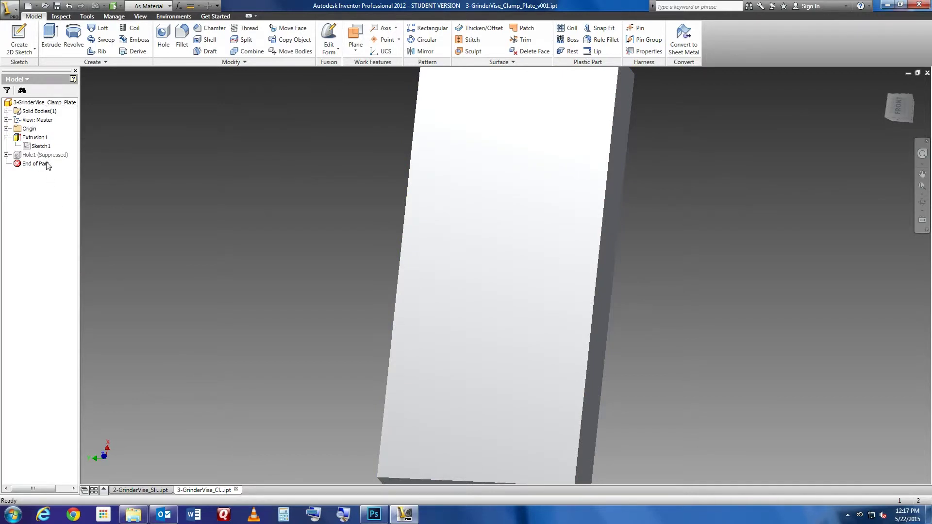
{"action": "left_click", "coordinate": [28, 156]}
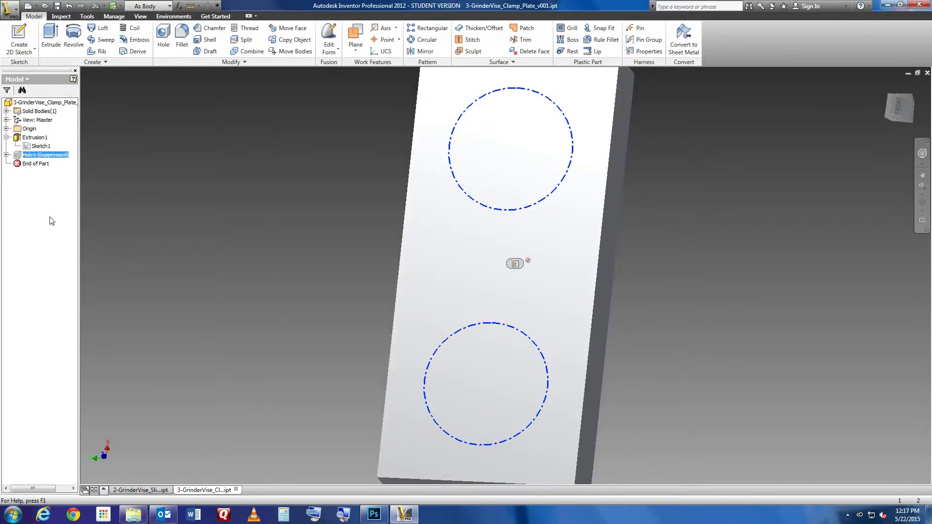
{"action": "right_click", "coordinate": [34, 156]}
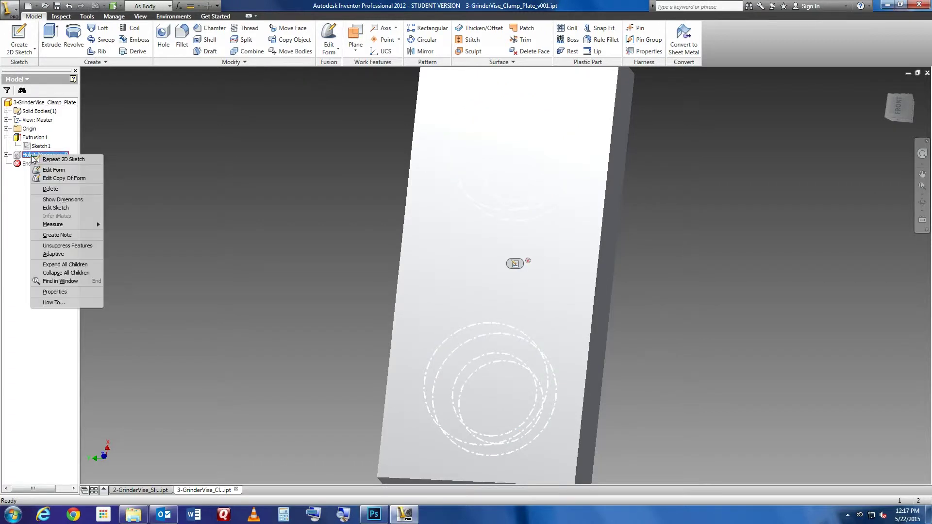
{"action": "left_click", "coordinate": [57, 246]}
Review Hole1's counterbored hole settings and accept them unchanged
{"action": "double_click", "coordinate": [31, 155]}
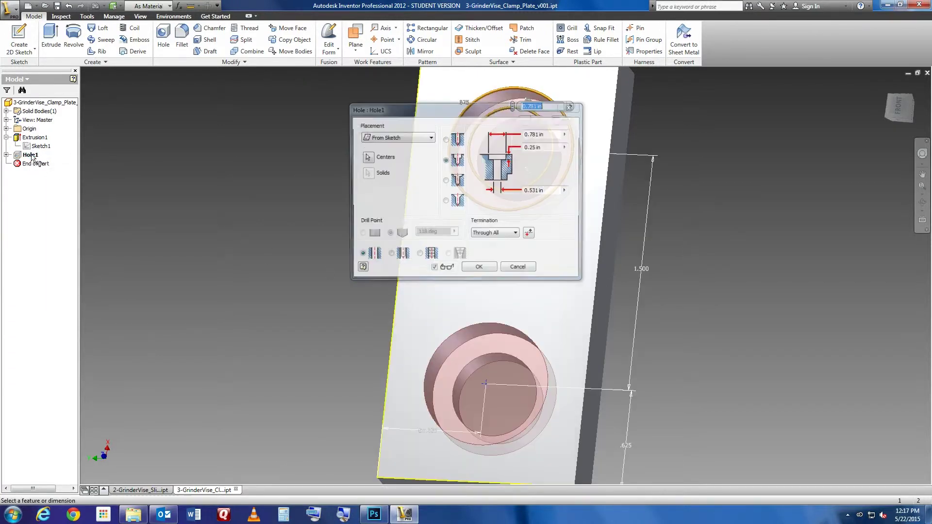
{"action": "left_click_drag", "start_coordinate": [461, 108], "coordinate": [708, 180]}
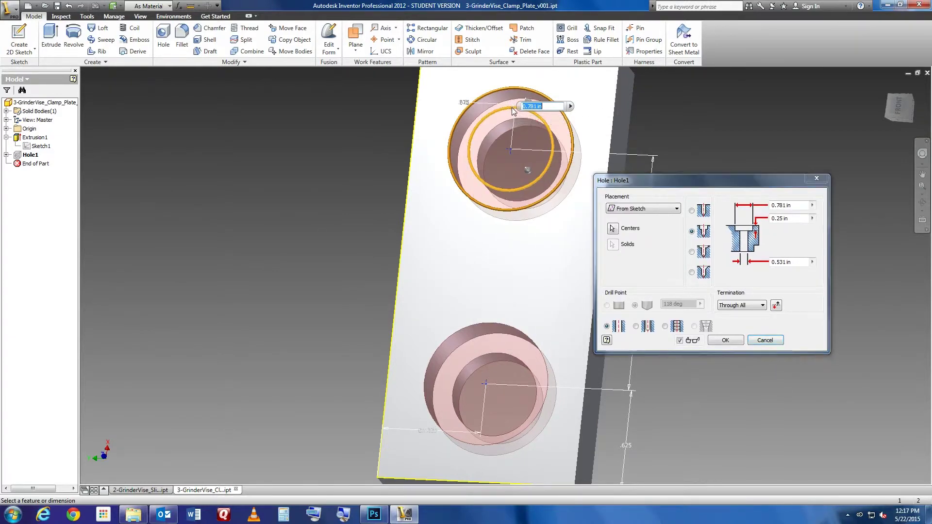
{"action": "left_click_drag", "start_coordinate": [512, 106], "coordinate": [155, 141]}
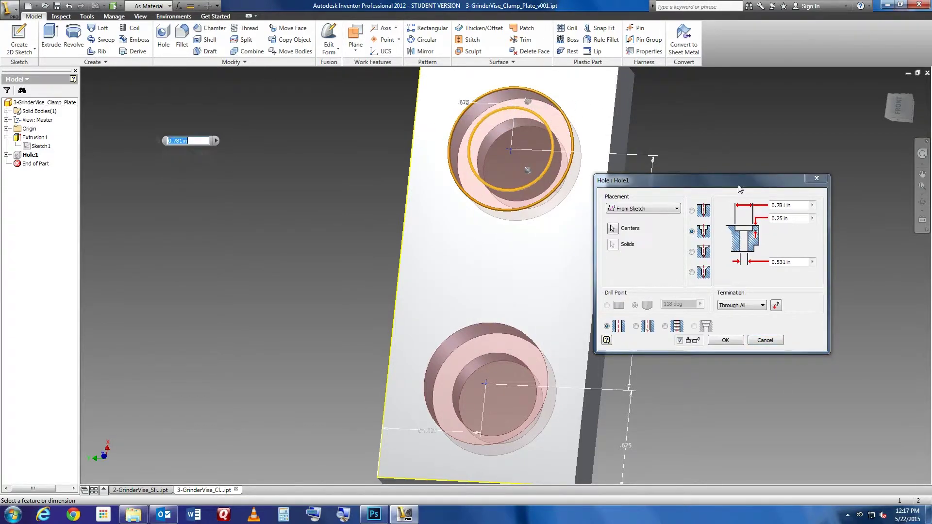
{"action": "left_click_drag", "start_coordinate": [740, 187], "coordinate": [776, 174]}
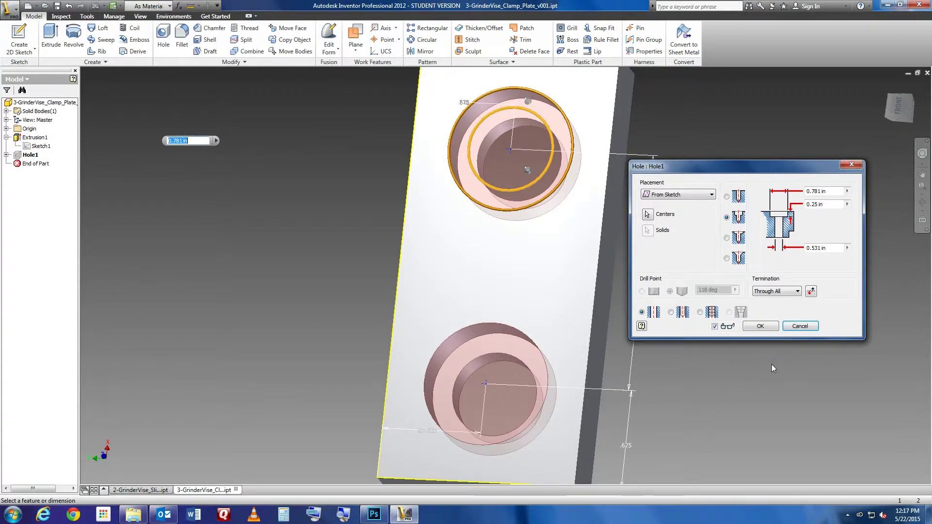
{"action": "left_click", "coordinate": [804, 325]}
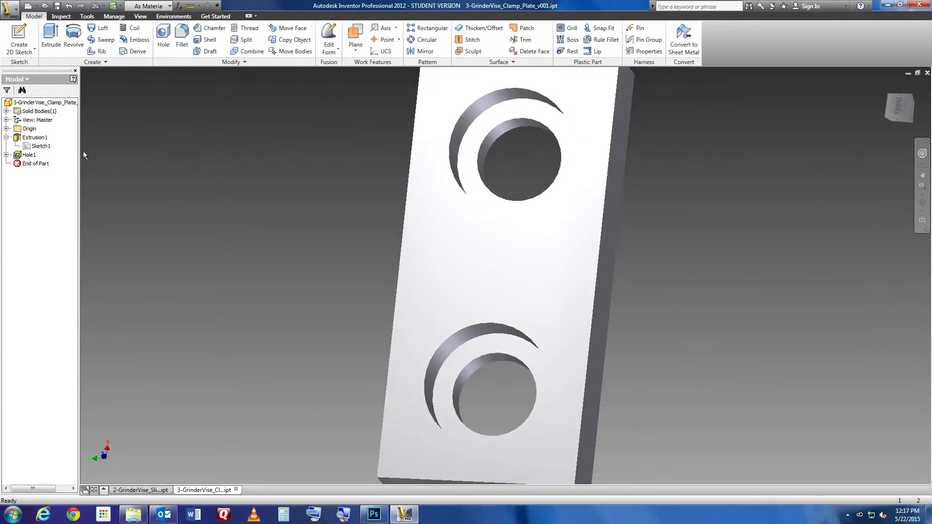
Open 5-GrinderVise_Hinge_Base_v001.ipt from the file list, accepting the educational-version warning
{"action": "left_click", "coordinate": [44, 6]}
{"action": "scroll", "coordinate": [668, 250], "scroll_direction": "down", "scroll_amount": 1}
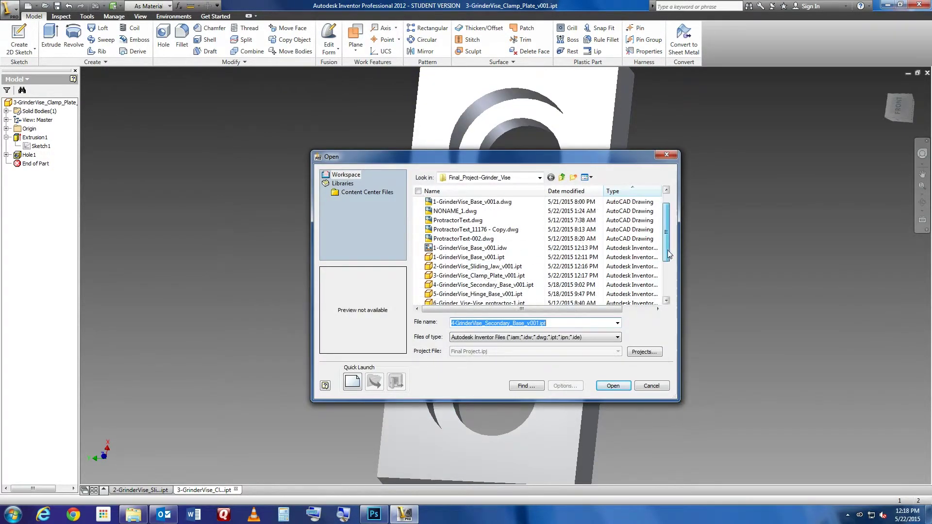
{"action": "scroll", "coordinate": [668, 250], "scroll_direction": "down", "scroll_amount": 2}
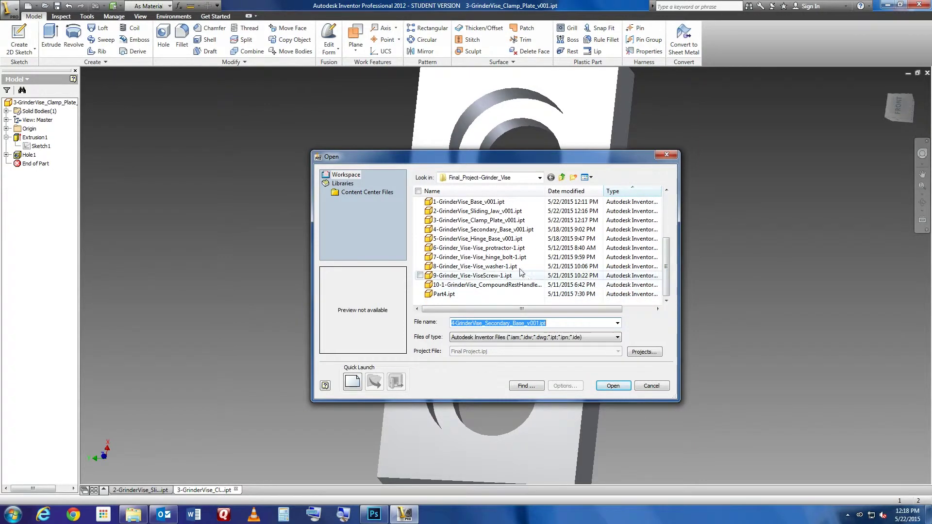
{"action": "left_click", "coordinate": [515, 238]}
{"action": "left_click", "coordinate": [608, 387]}
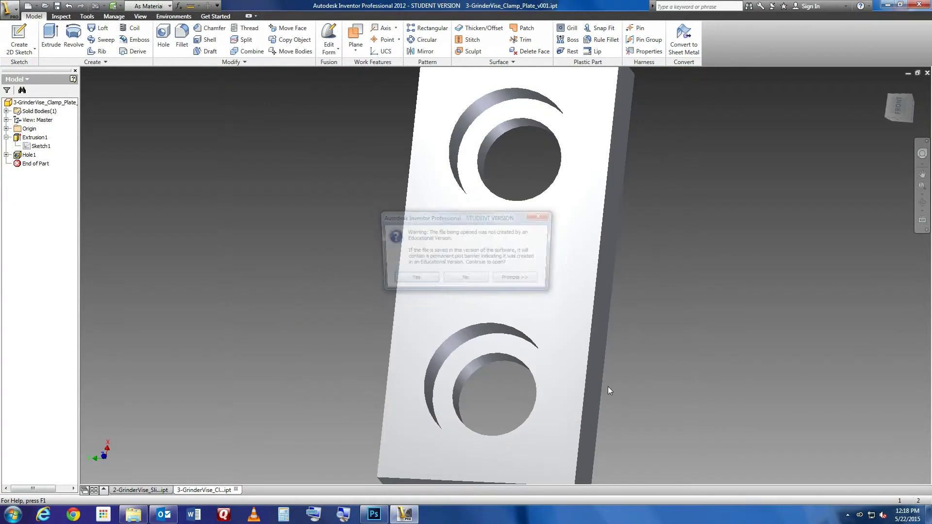
{"action": "left_click", "coordinate": [423, 282]}
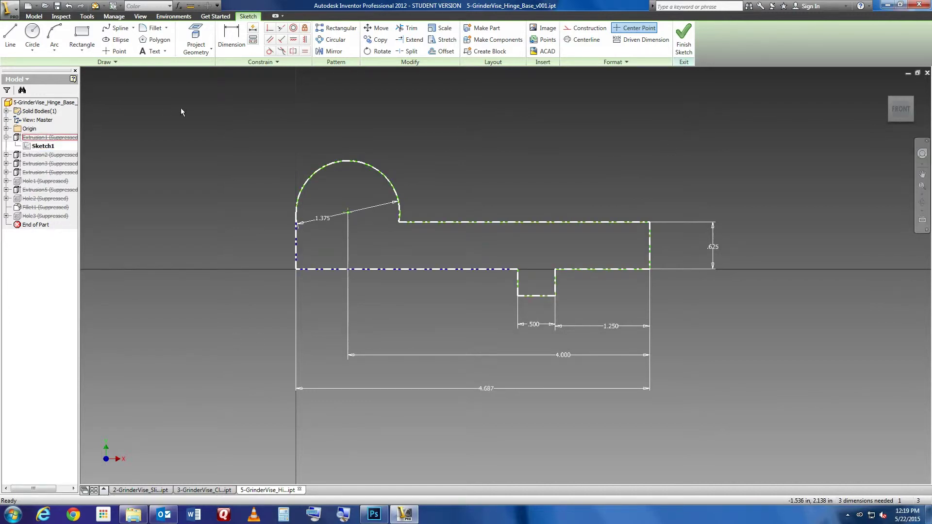
Finish the hinge base sketch and unsuppress Extrusion1 through Extrusion4 in the home view
{"action": "left_click", "coordinate": [70, 7]}
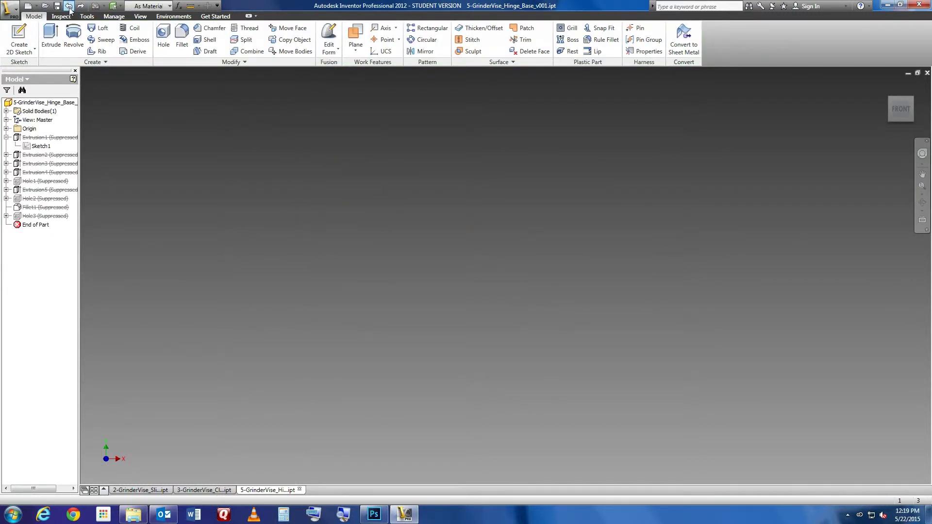
{"action": "left_click", "coordinate": [70, 7]}
{"action": "left_click", "coordinate": [69, 7]}
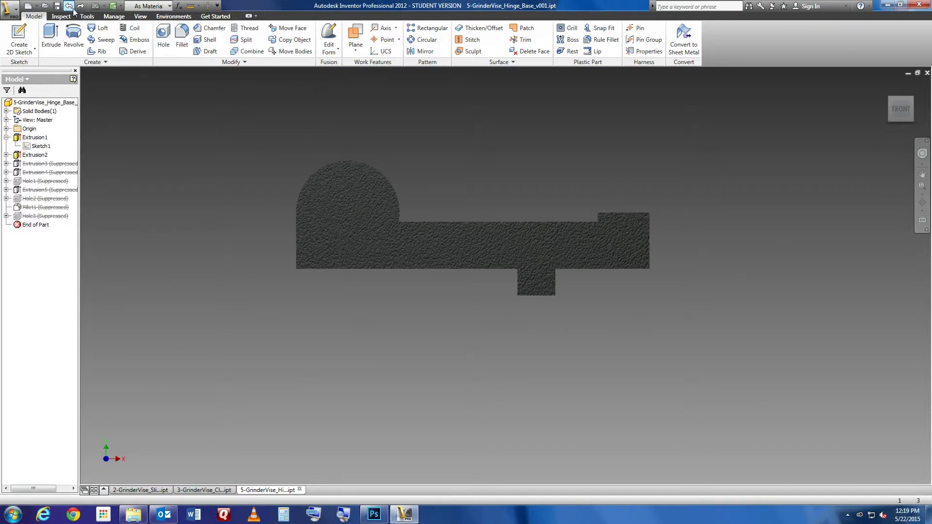
{"action": "left_click", "coordinate": [886, 87]}
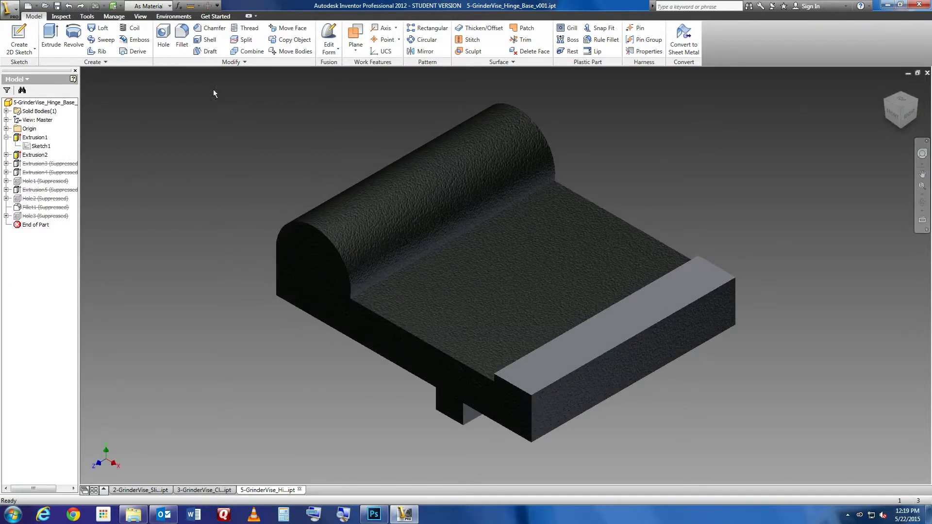
{"action": "left_click", "coordinate": [69, 7]}
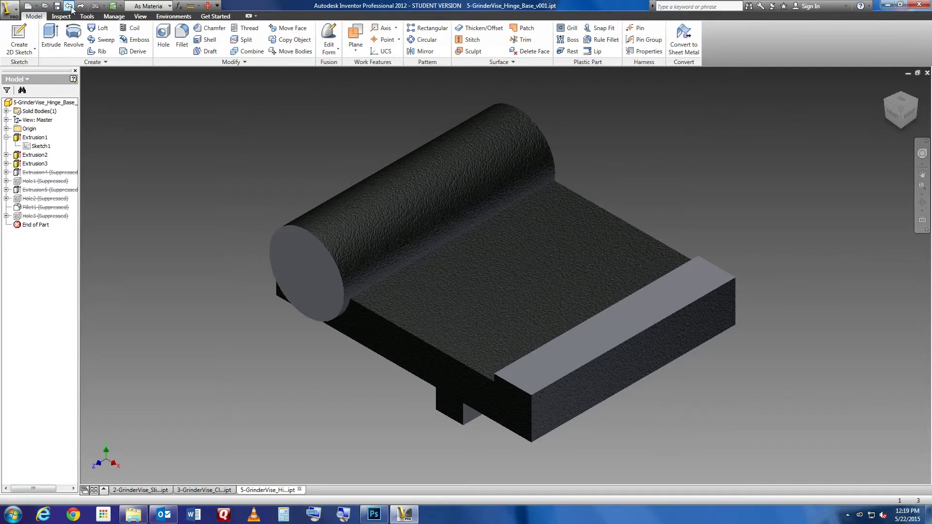
{"action": "left_click", "coordinate": [71, 8]}
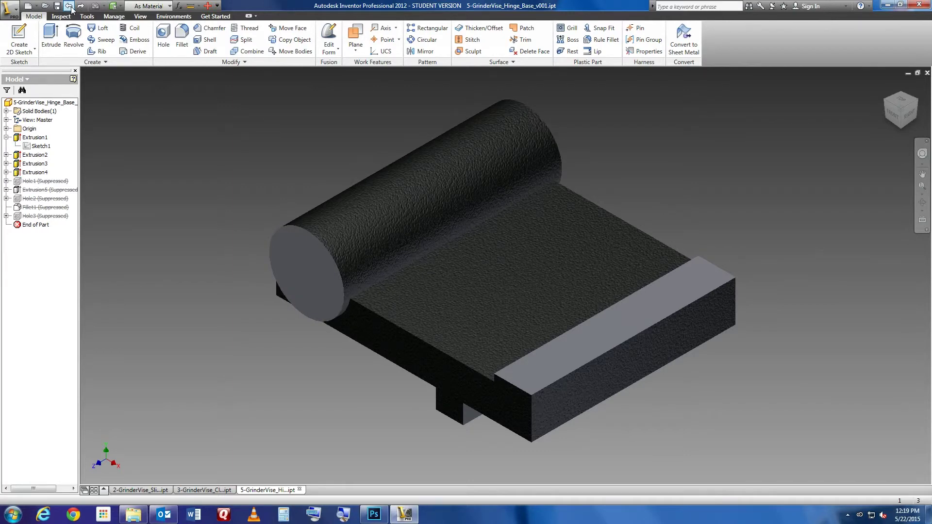
Unsuppress Hole1, Extrusion5, Hole2, Fillet1 and Hole3, then save the hinge base
{"action": "left_click", "coordinate": [71, 8]}
{"action": "left_click", "coordinate": [72, 8]}
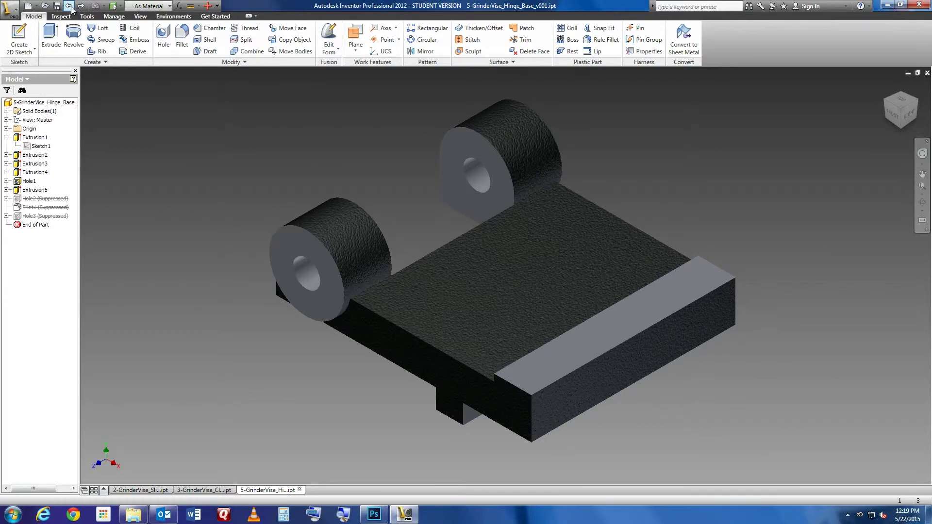
{"action": "left_click", "coordinate": [71, 8]}
{"action": "left_click", "coordinate": [72, 8]}
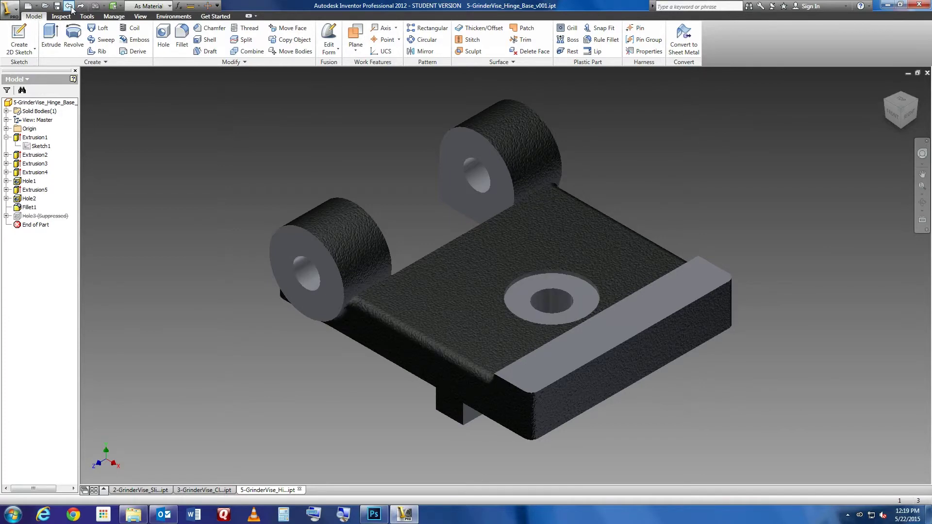
{"action": "left_click", "coordinate": [71, 8]}
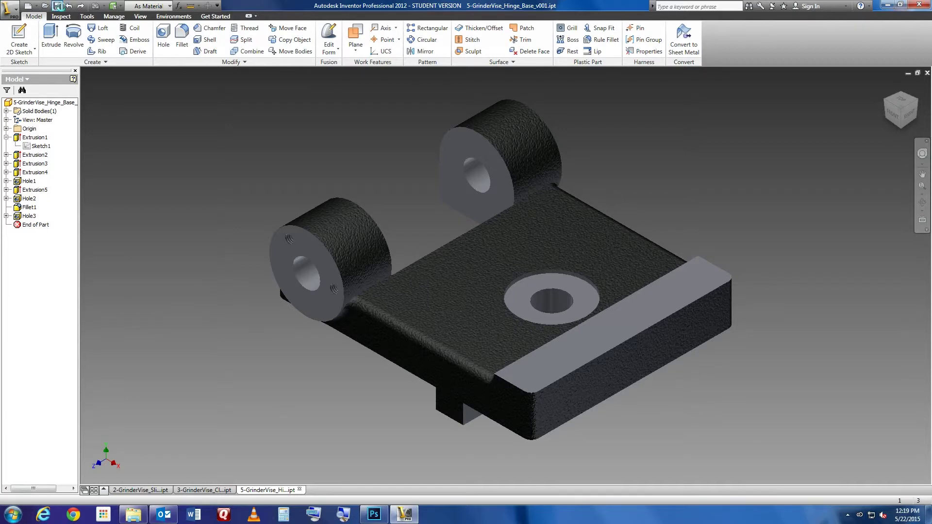
{"action": "left_click", "coordinate": [59, 6]}
{"action": "left_click", "coordinate": [45, 6]}
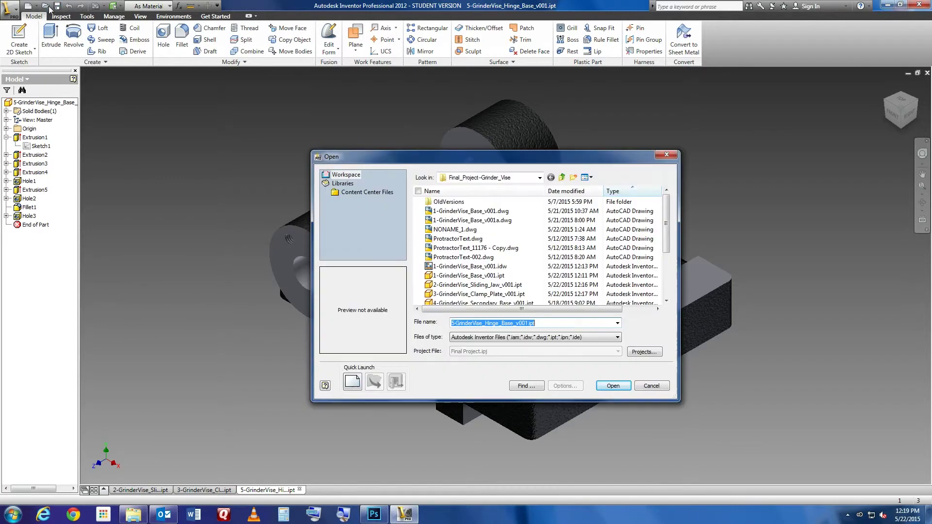
{"action": "left_click_drag", "start_coordinate": [667, 238], "coordinate": [670, 281]}
{"action": "left_click", "coordinate": [502, 239]}
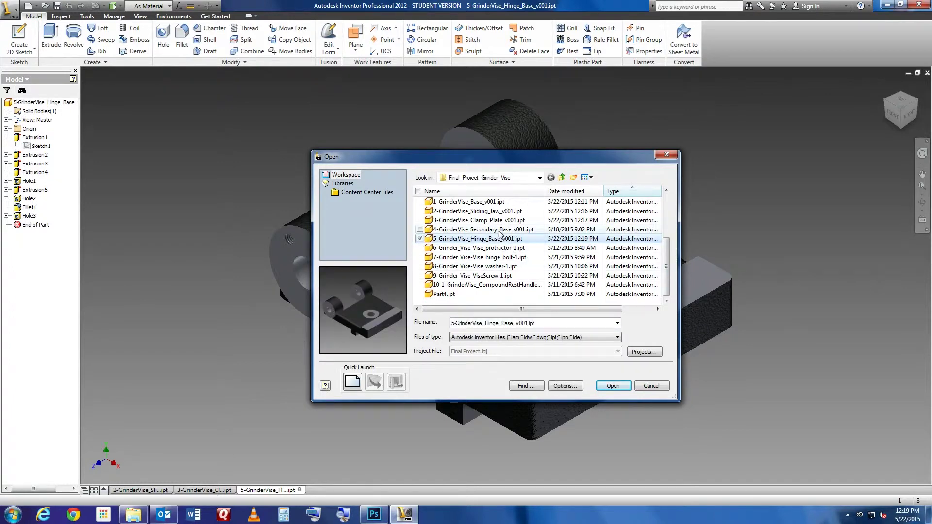
{"action": "left_click", "coordinate": [500, 230]}
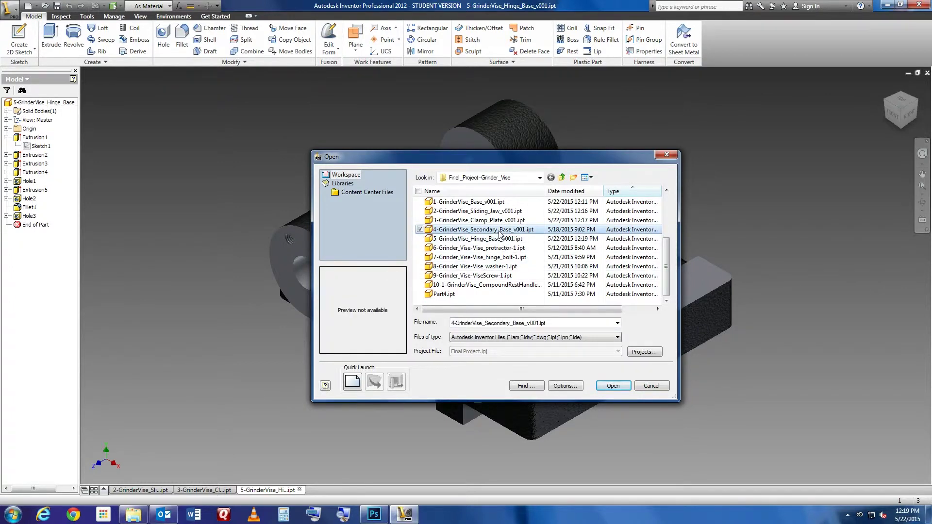
{"action": "mouse_move", "coordinate": [479, 248]}
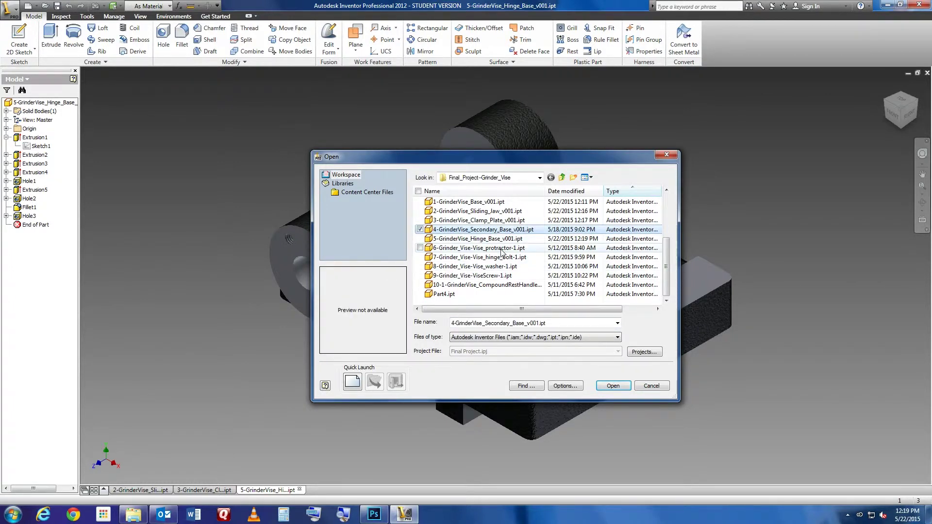
{"action": "left_click", "coordinate": [502, 250]}
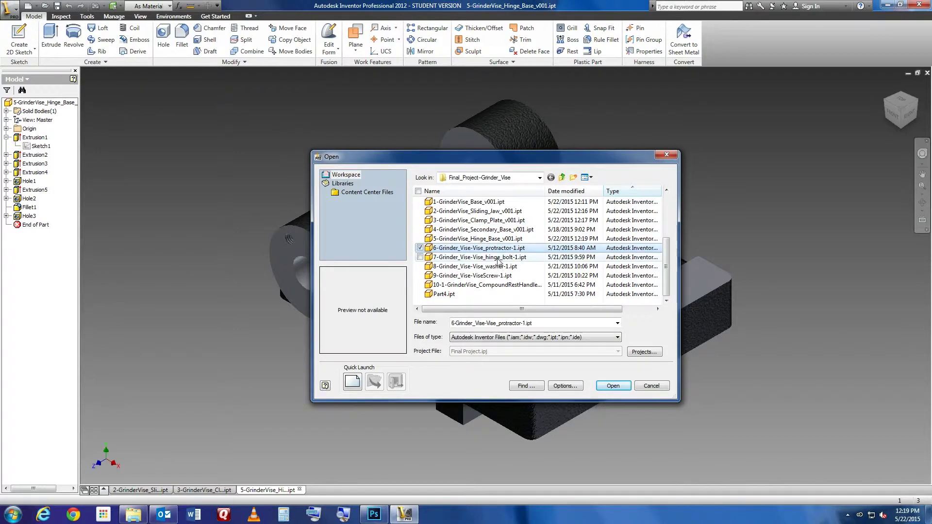
{"action": "left_click", "coordinate": [500, 258]}
{"action": "left_click", "coordinate": [498, 249]}
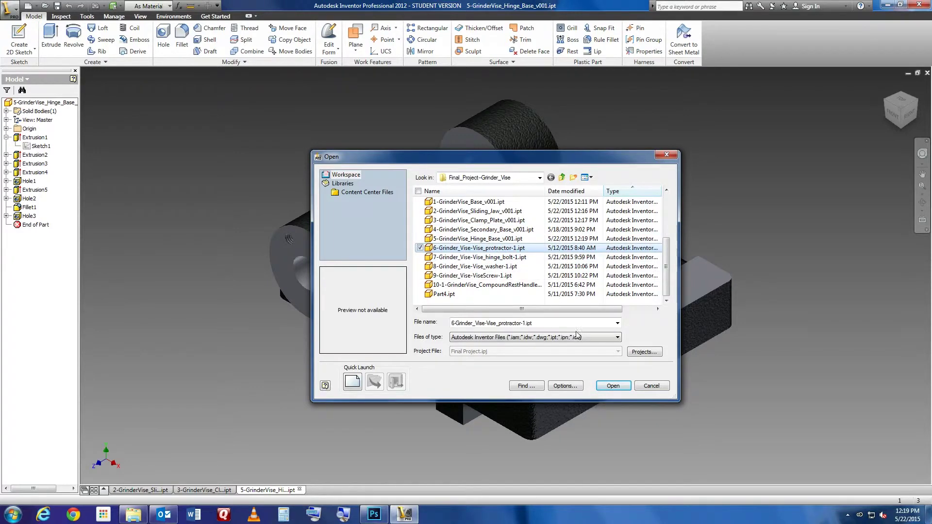
{"action": "left_click", "coordinate": [623, 385]}
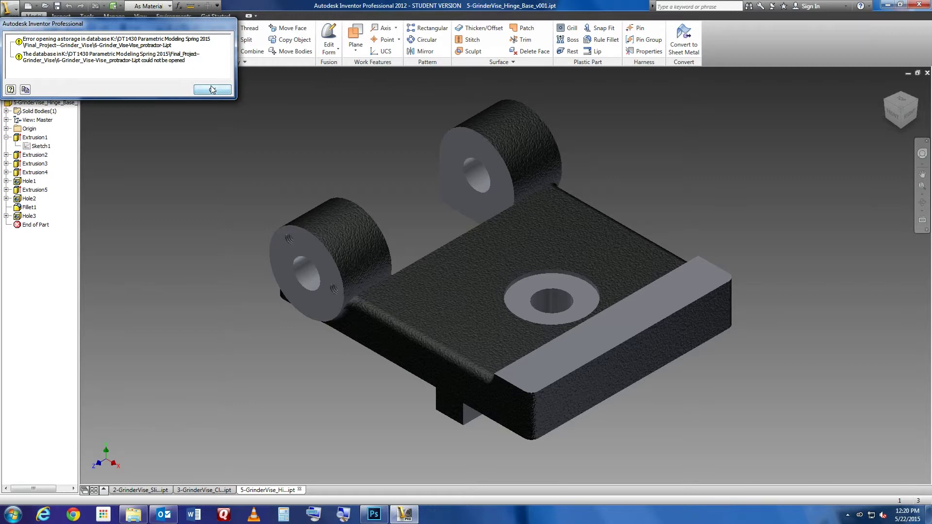
{"action": "left_click", "coordinate": [212, 89]}
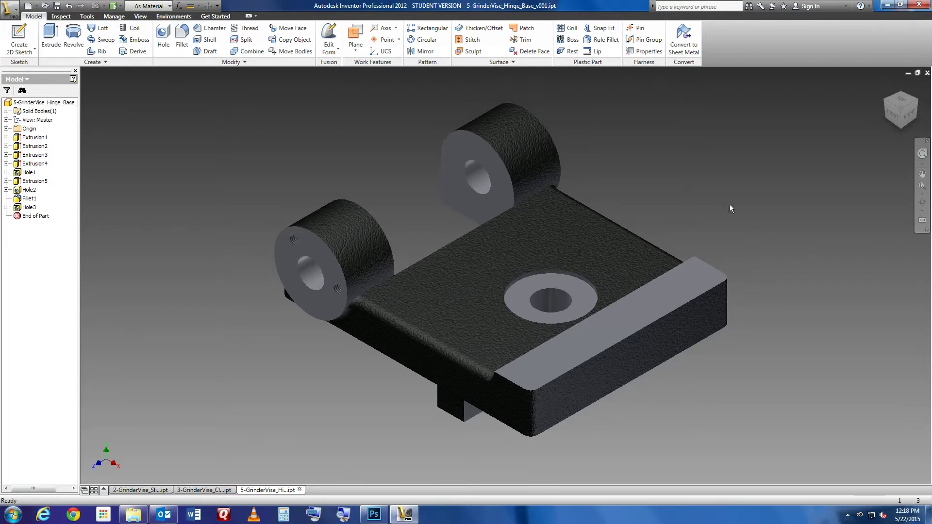
Open 10-1-GrinderVise_CompoundRestHandle_v001.ipt, accepting the educational-version warning
{"action": "left_click", "coordinate": [14, 15]}
{"action": "left_click", "coordinate": [31, 82]}
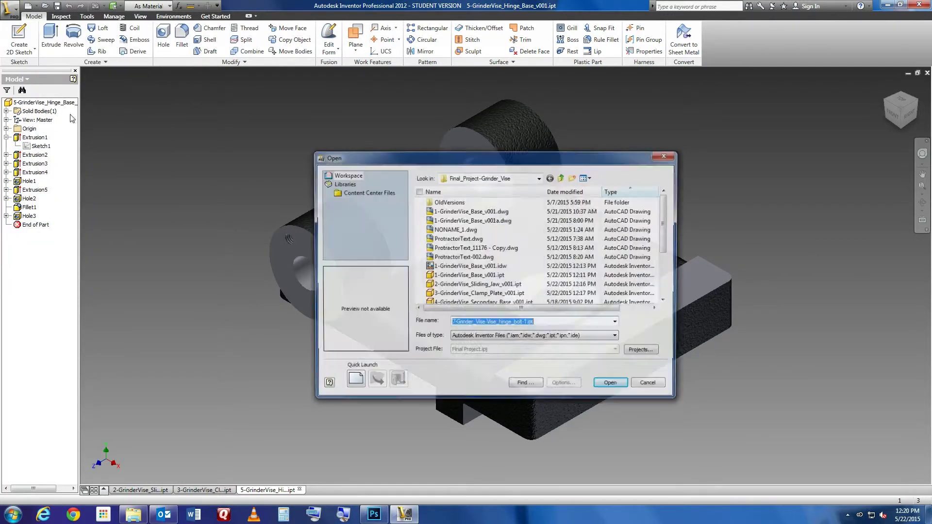
{"action": "left_click_drag", "start_coordinate": [665, 249], "coordinate": [672, 293]}
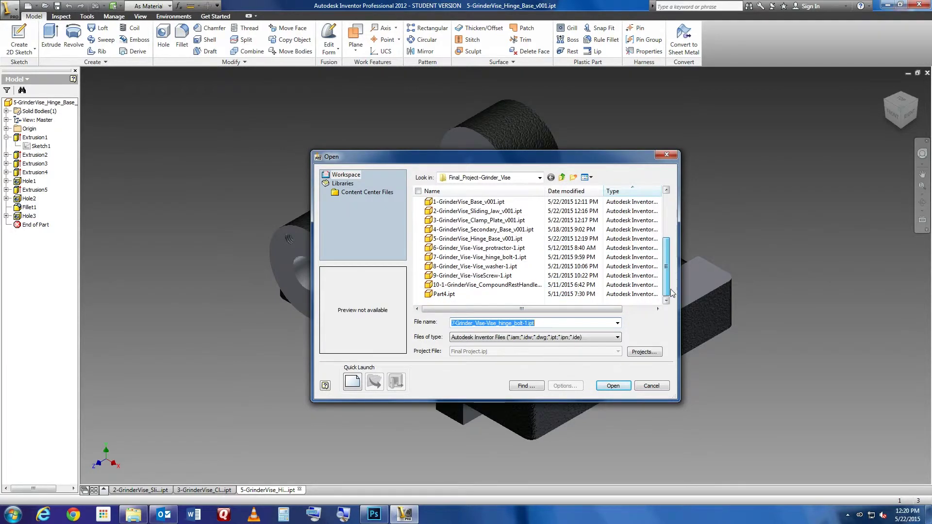
{"action": "left_click", "coordinate": [515, 267]}
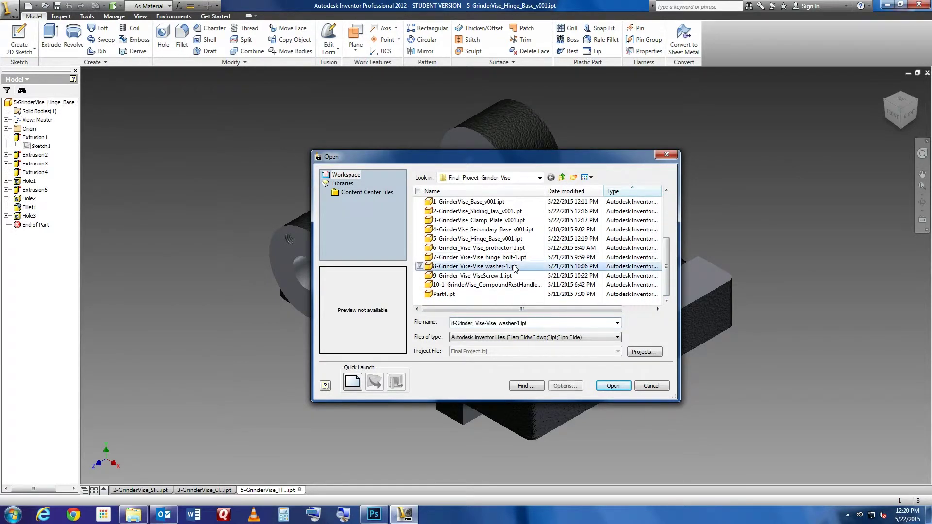
{"action": "left_click", "coordinate": [507, 275]}
{"action": "left_click", "coordinate": [502, 259]}
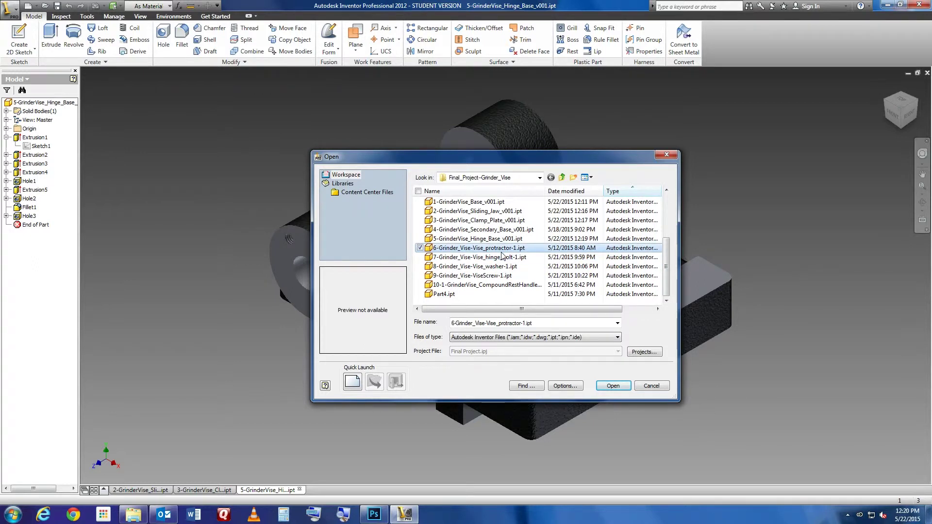
{"action": "left_click", "coordinate": [502, 257]}
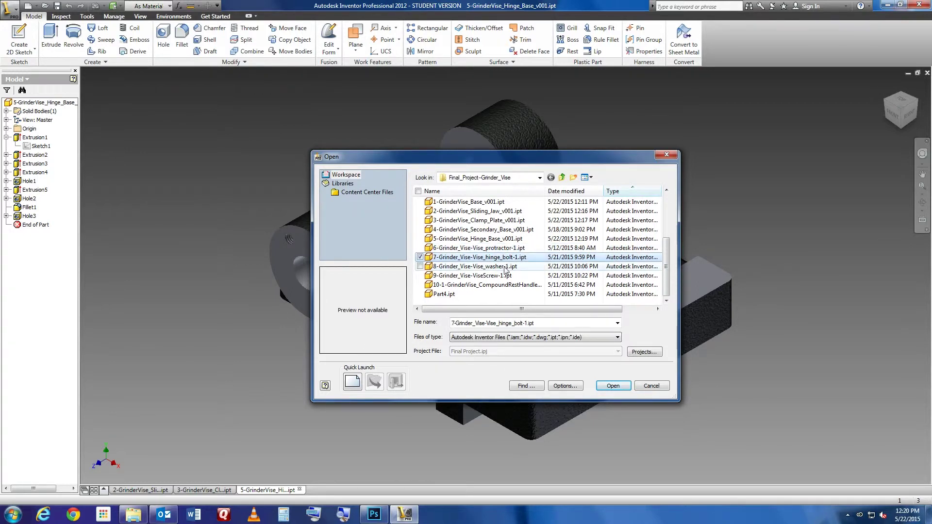
{"action": "left_click", "coordinate": [506, 275]}
{"action": "left_click", "coordinate": [507, 285]}
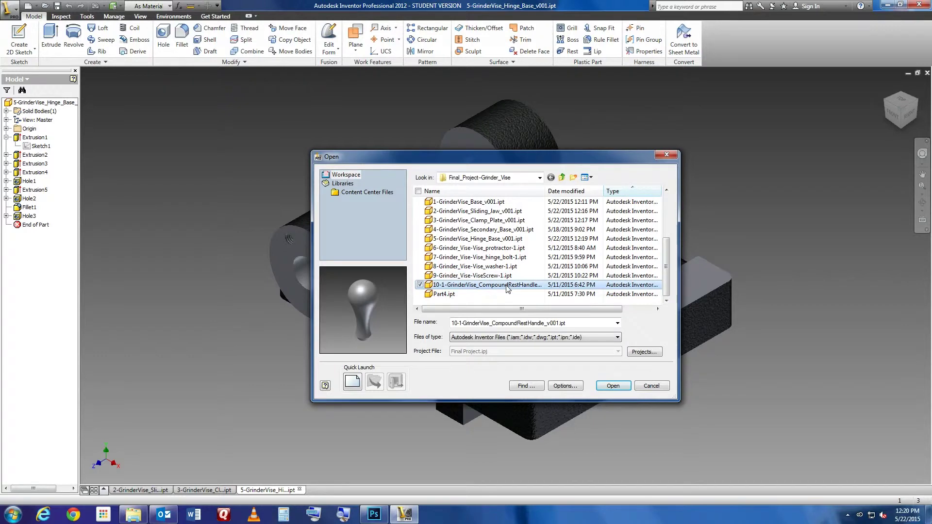
{"action": "left_click", "coordinate": [615, 386]}
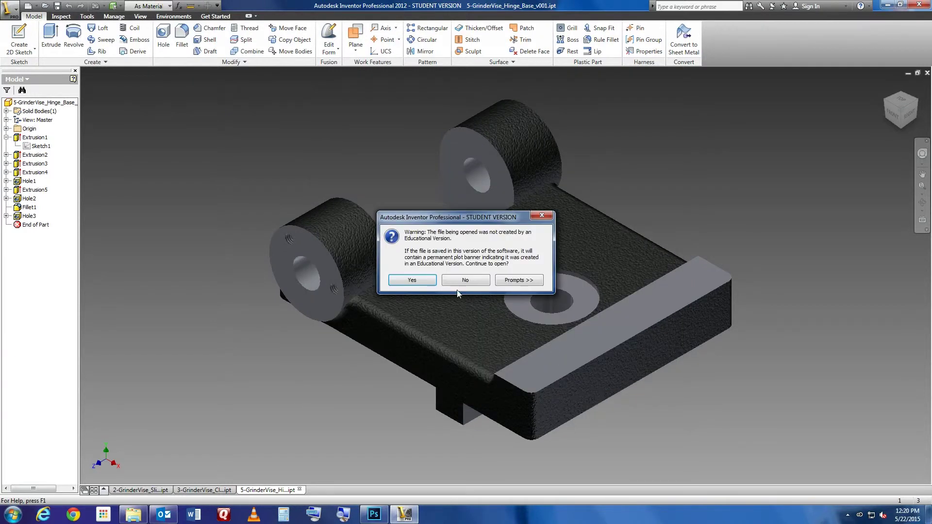
{"action": "left_click", "coordinate": [433, 279]}
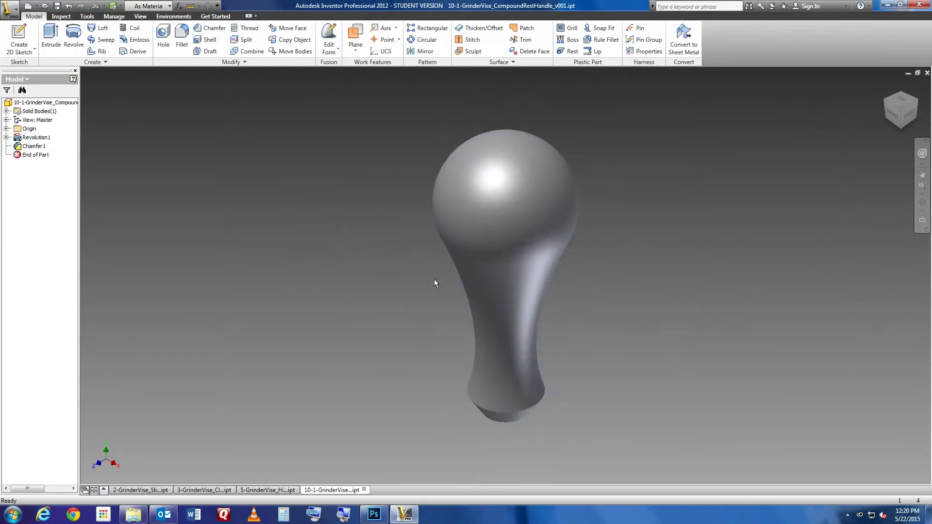
Orbit the handle upright and suppress its Chamfer1 feature
{"action": "mouse_move", "coordinate": [628, 317]}
{"action": "middle_mouse_down", "text": "shift"}
{"action": "mouse_move", "coordinate": [627, 224]}
{"action": "mouse_move", "coordinate": [602, 224]}
{"action": "mouse_move", "coordinate": [724, 243]}
{"action": "middle_mouse_up", "text": "shift"}
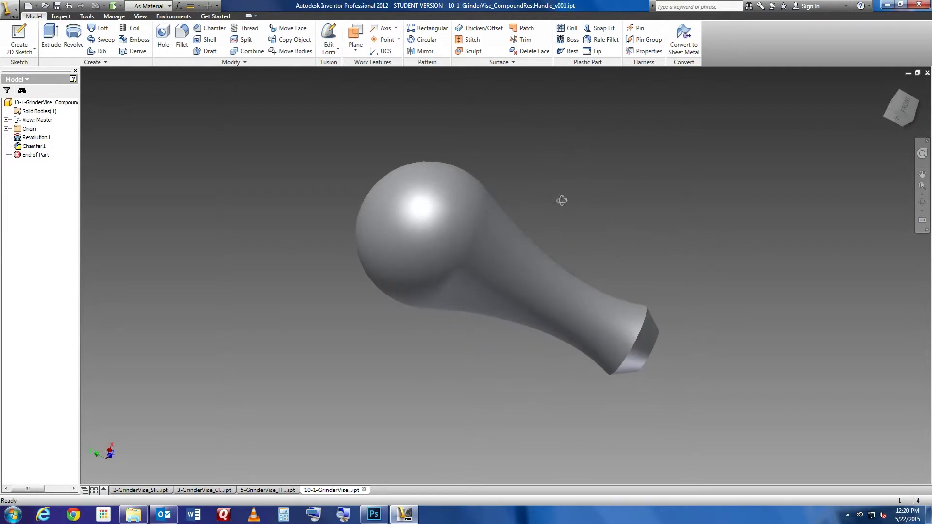
{"action": "mouse_move", "coordinate": [561, 200]}
{"action": "middle_mouse_down", "text": "shift"}
{"action": "mouse_move", "coordinate": [769, 240]}
{"action": "mouse_move", "coordinate": [655, 144]}
{"action": "mouse_move", "coordinate": [540, 111]}
{"action": "mouse_move", "coordinate": [588, 137]}
{"action": "middle_mouse_up", "text": "shift"}
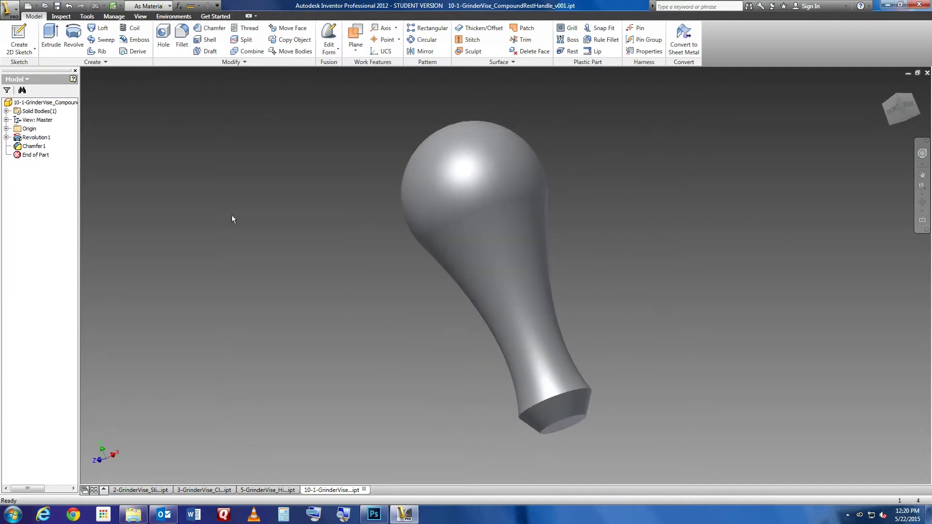
{"action": "left_click", "coordinate": [19, 148]}
{"action": "middle_click_drag", "start_coordinate": [441, 364], "coordinate": [395, 330]}
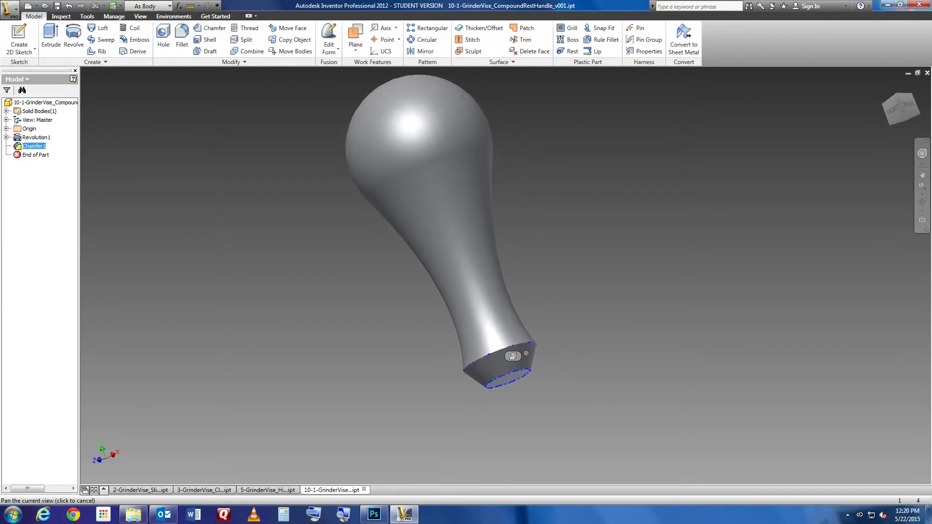
{"action": "right_click", "coordinate": [39, 145]}
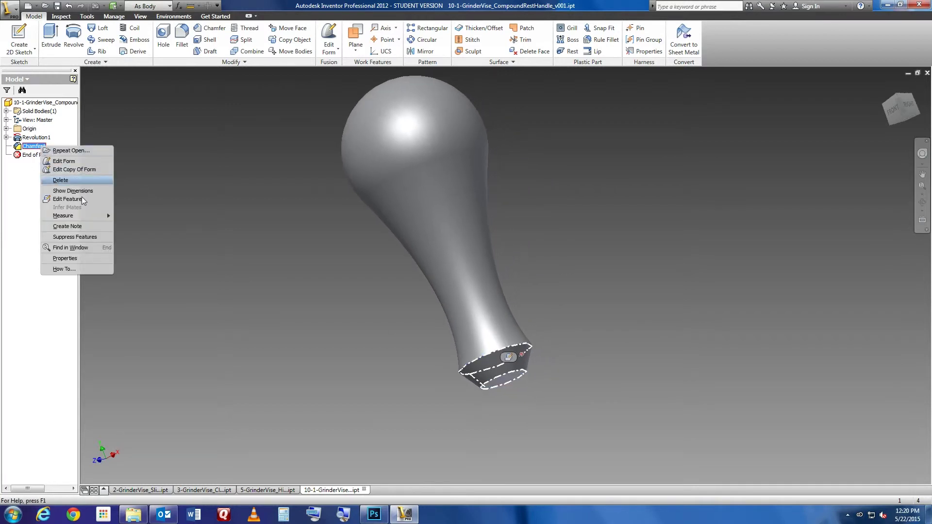
{"action": "left_click", "coordinate": [77, 235]}
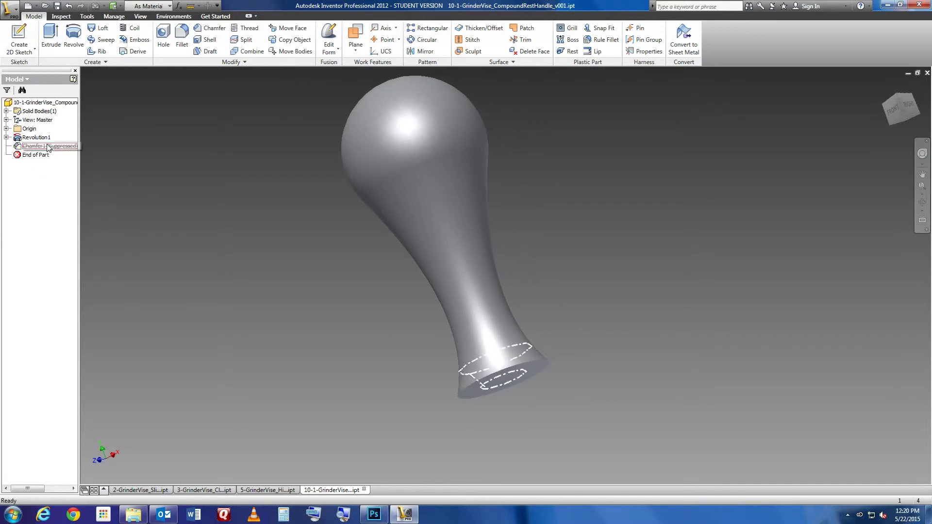
Suppress Revolution1, leaving no visible handle geometry
{"action": "left_click", "coordinate": [35, 138]}
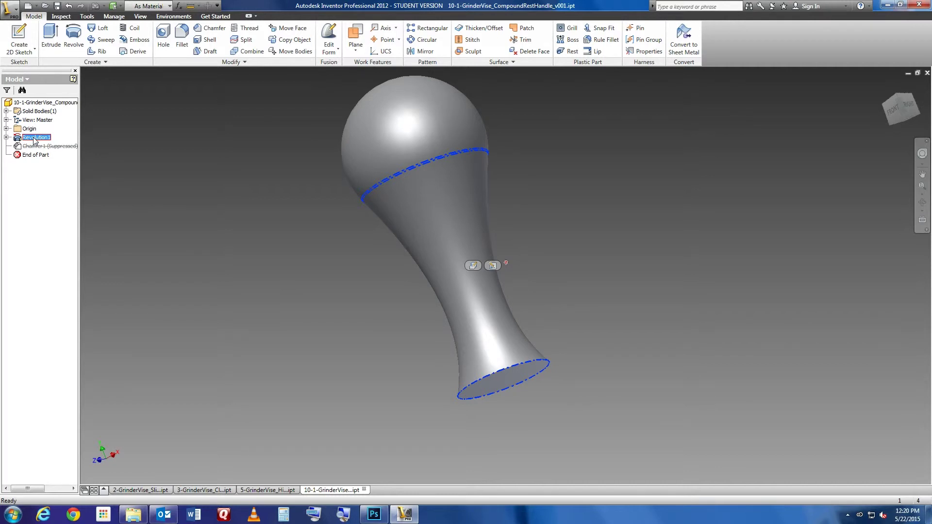
{"action": "right_click", "coordinate": [34, 139]}
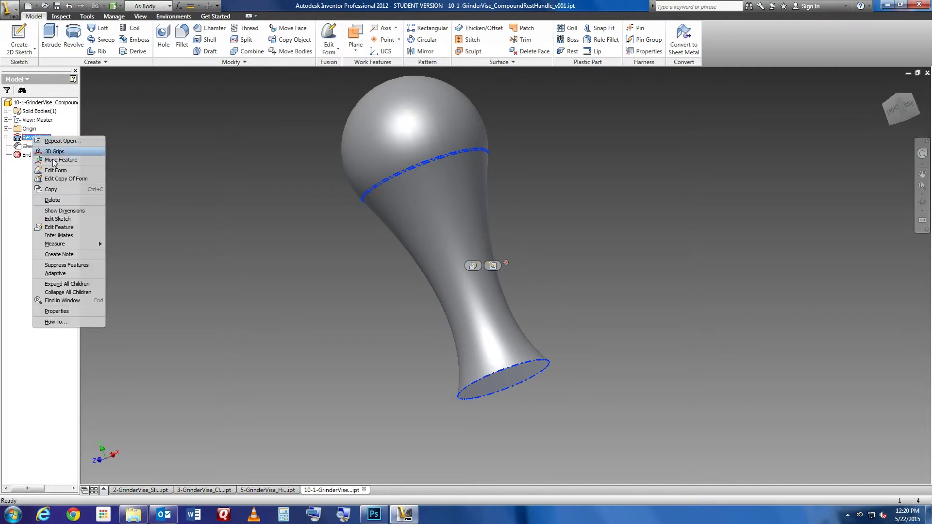
{"action": "left_click", "coordinate": [74, 267]}
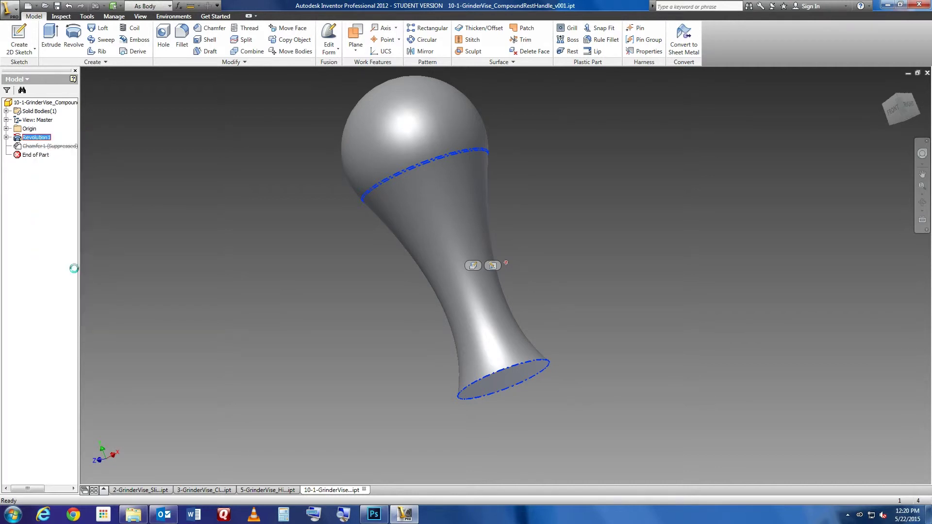
{"action": "left_click", "coordinate": [7, 137]}
{"action": "left_click", "coordinate": [27, 147]}
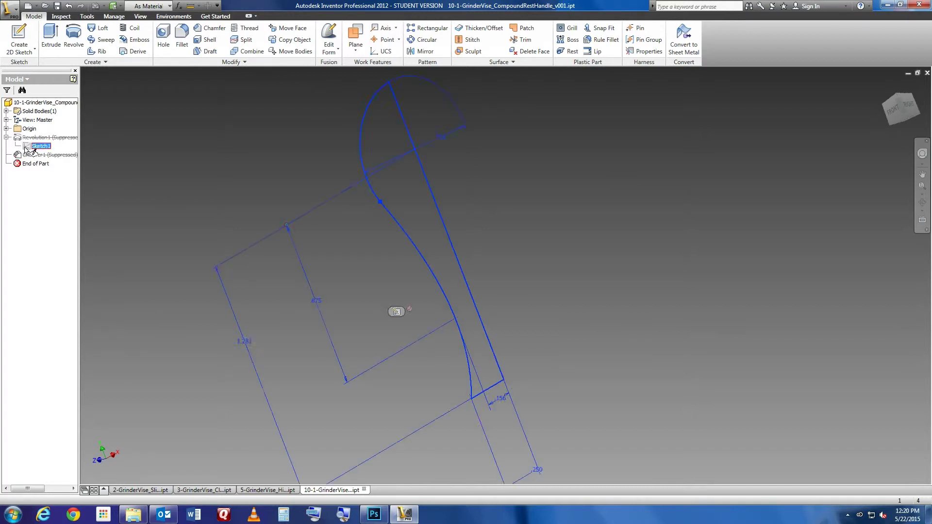
{"action": "double_click", "coordinate": [27, 147]}
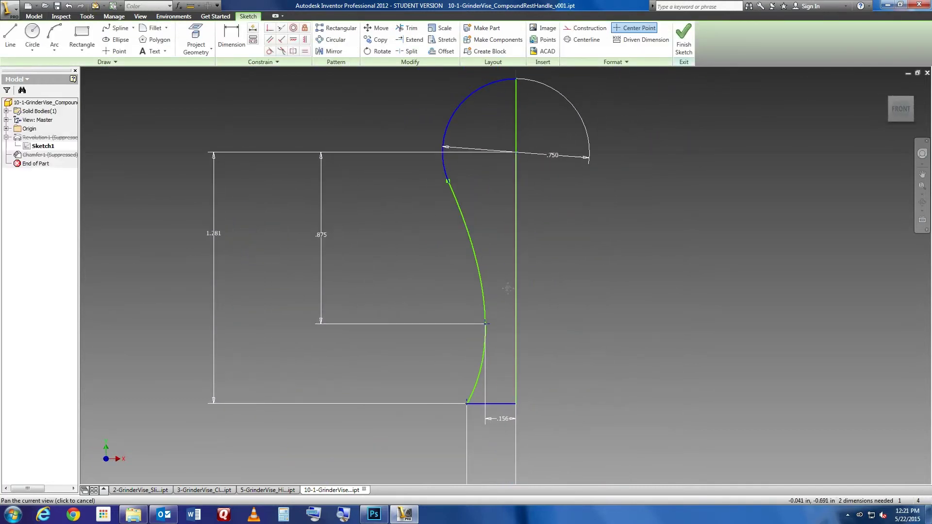
{"action": "scroll", "coordinate": [538, 284], "scroll_direction": "up", "scroll_amount": 3}
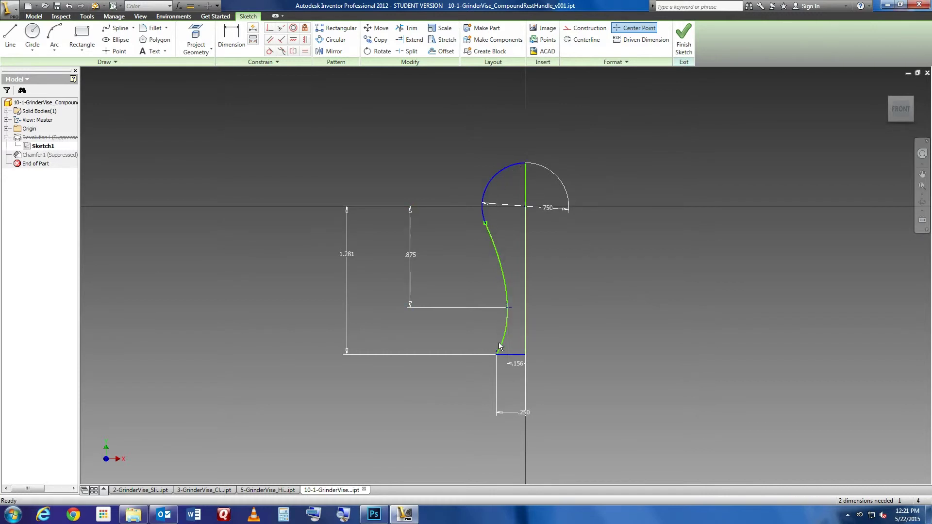
{"action": "left_click", "coordinate": [43, 145]}
{"action": "right_click", "coordinate": [155, 160]}
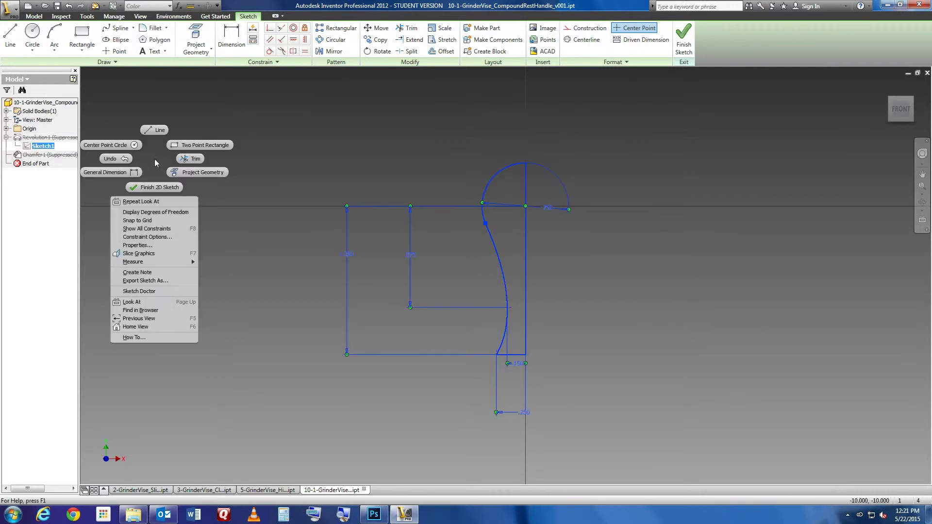
{"action": "left_click", "coordinate": [161, 189]}
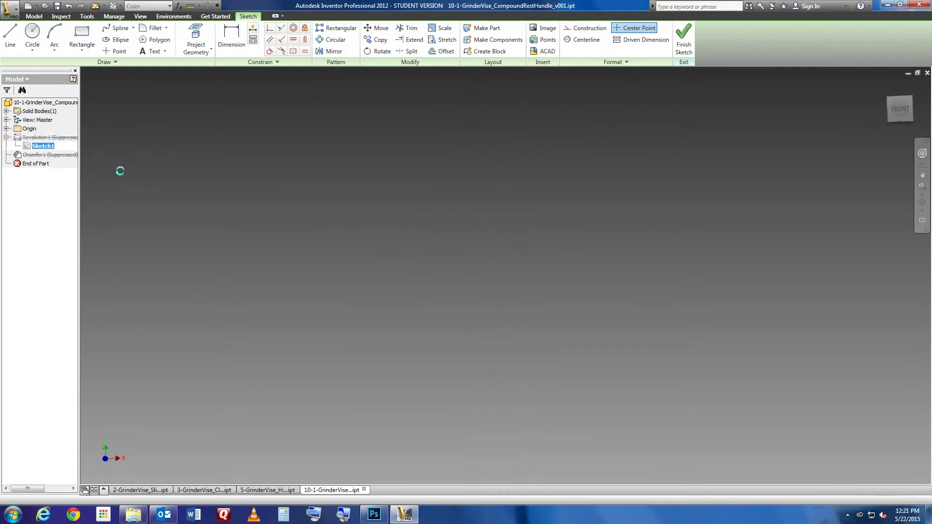
Inspect Revolution1's revolve settings and cancel without changes
{"action": "double_click", "coordinate": [61, 140]}
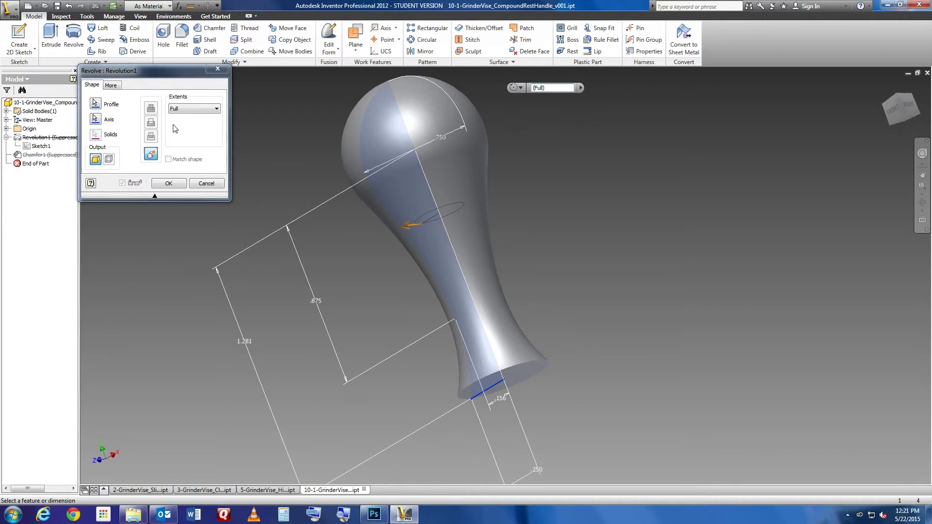
{"action": "left_click_drag", "start_coordinate": [160, 71], "coordinate": [597, 210]}
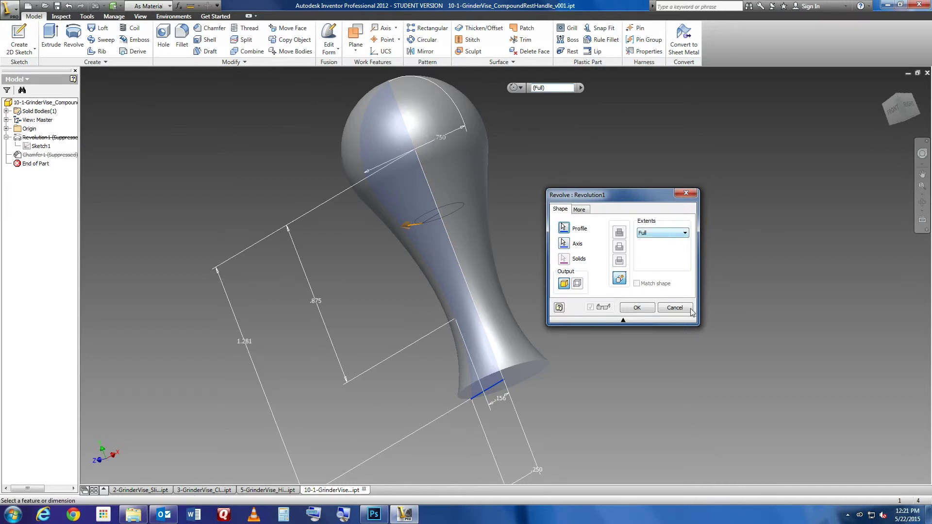
{"action": "left_click", "coordinate": [674, 308]}
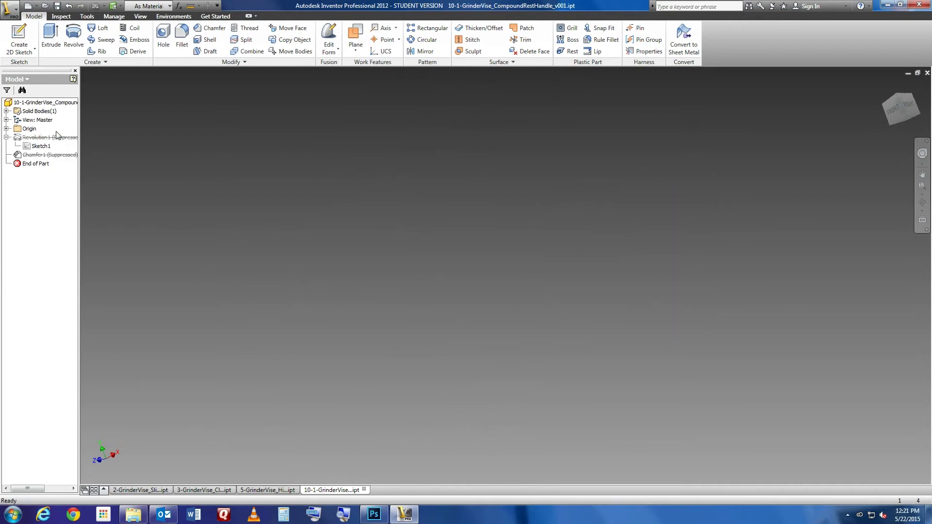
Unsuppress Revolution1 and Chamfer1 to restore the chamfered handle solid
{"action": "left_click", "coordinate": [70, 6]}
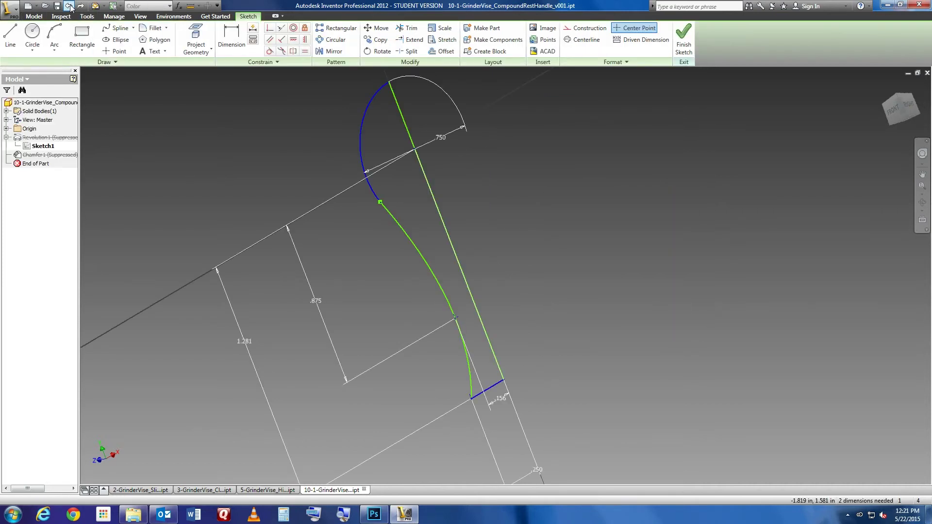
{"action": "left_click", "coordinate": [69, 6]}
{"action": "left_click", "coordinate": [69, 6]}
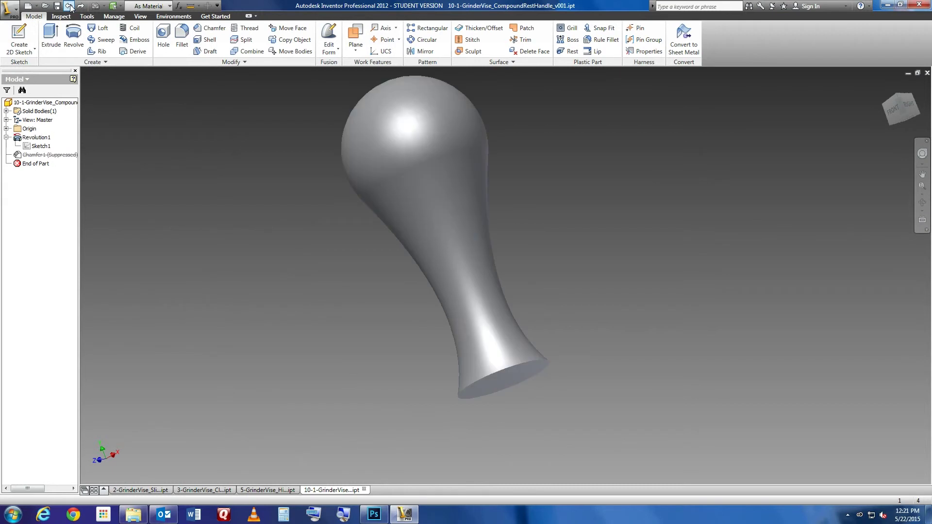
{"action": "left_click", "coordinate": [69, 6]}
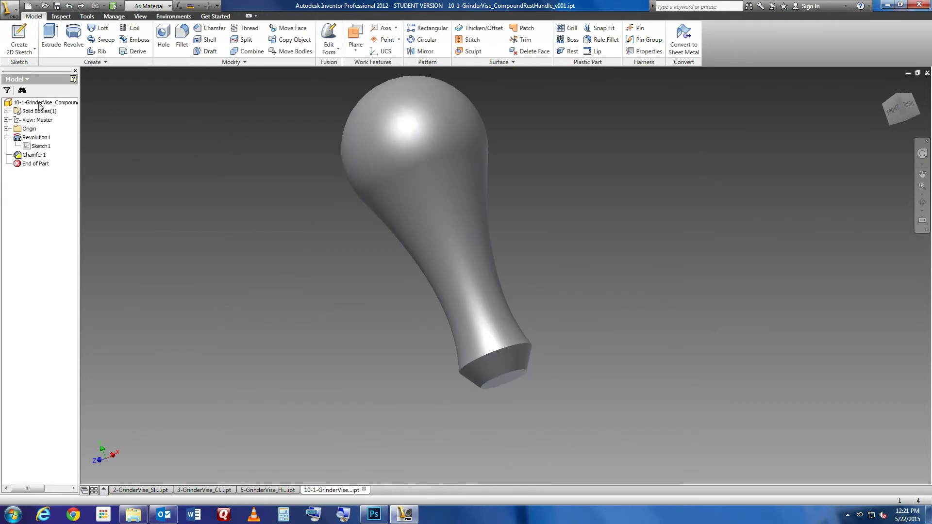
Confirm Chamfer1's distances are 0.125 in by 0.125 in
{"action": "double_click", "coordinate": [22, 155]}
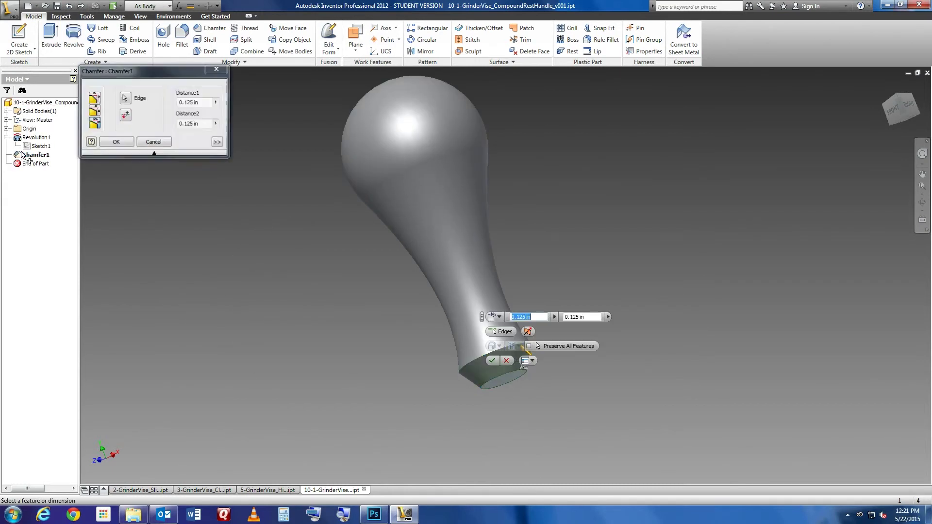
{"action": "left_click_drag", "start_coordinate": [188, 80], "coordinate": [239, 106]}
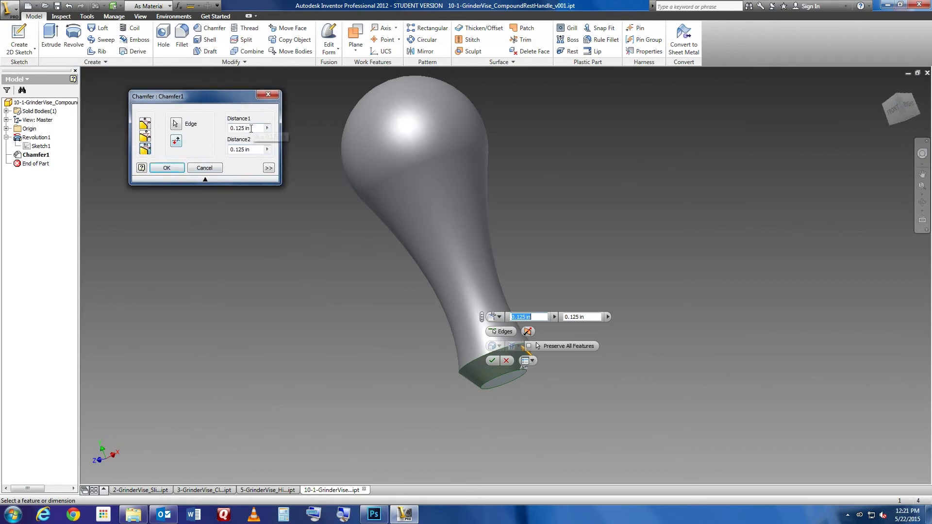
{"action": "left_click", "coordinate": [267, 169]}
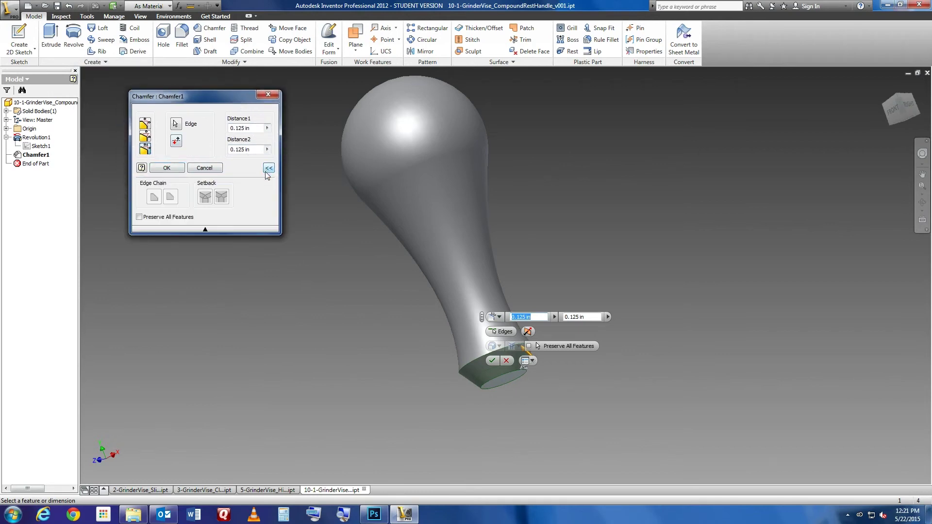
{"action": "left_click", "coordinate": [176, 169]}
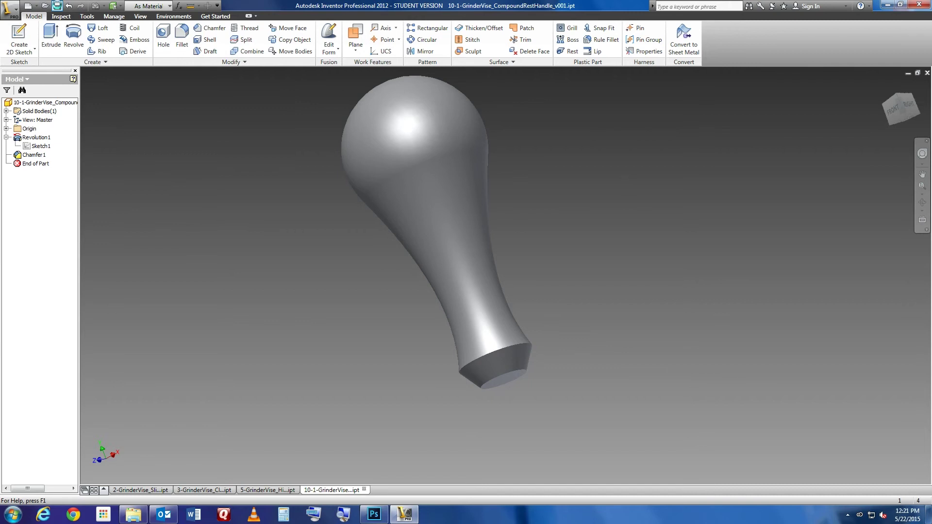
Save the compound rest handle part and stop the screen recording
{"action": "left_click", "coordinate": [60, 8]}
{"action": "left_click", "coordinate": [847, 516]}
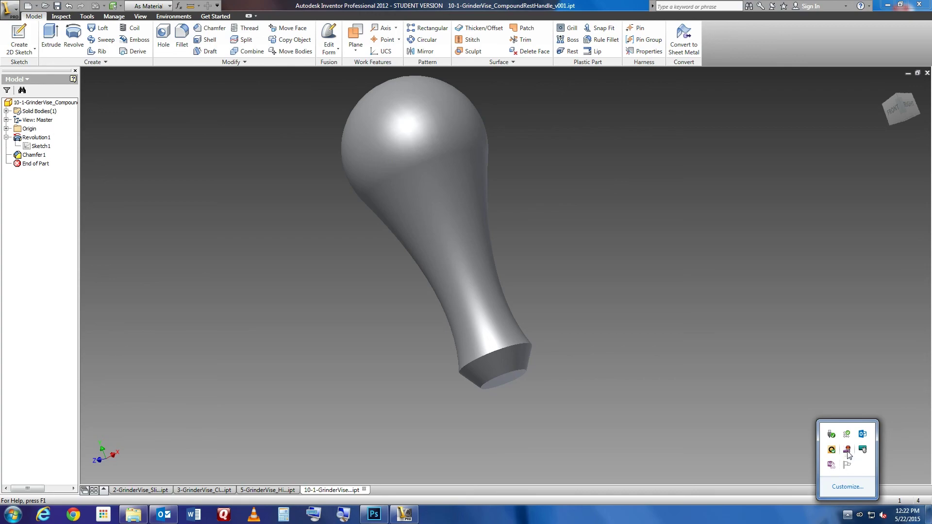
{"action": "right_click", "coordinate": [846, 449]}
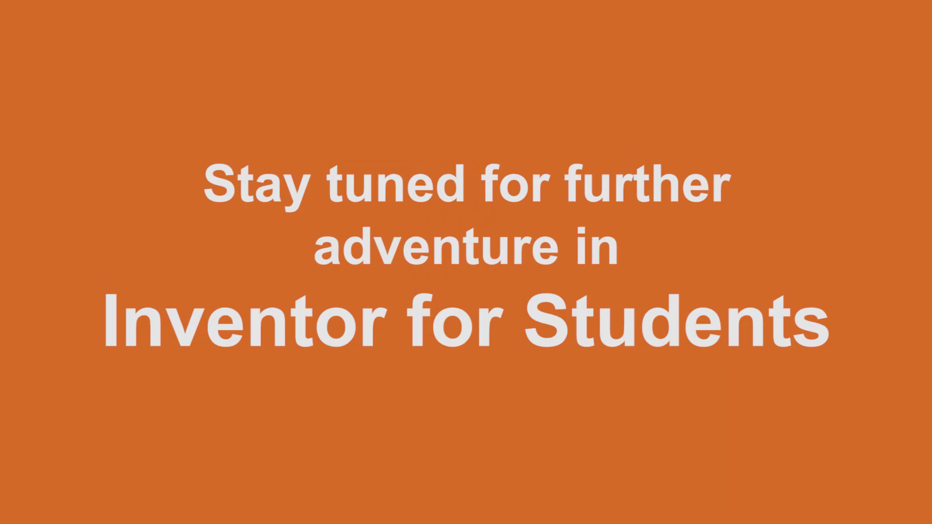